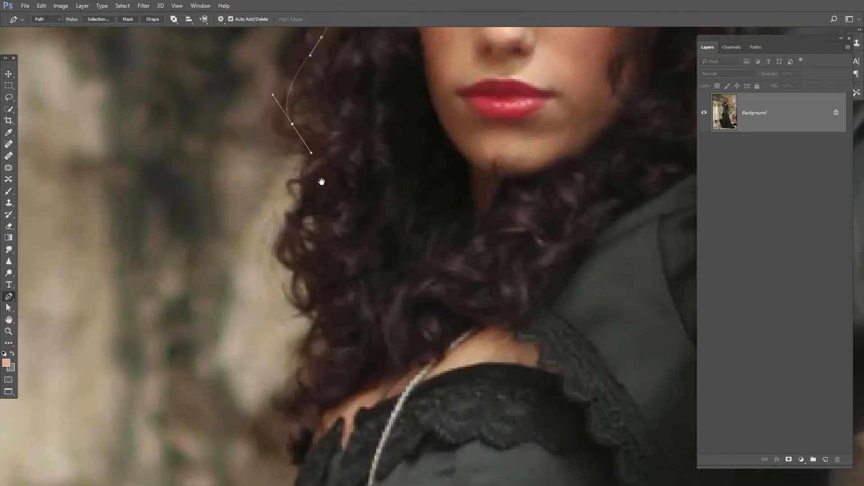
# Step: Continue the Pen path down the outer edge of the woman's curly hair to the front of her corset
pyautogui.moveTo(300, 210); pyautogui.dragTo(309, 253)
pyautogui.moveTo(318, 222); pyautogui.dragTo(306, 250)
pyautogui.moveTo(292, 361); pyautogui.dragTo(295, 90)
pyautogui.moveTo(309, 77); pyautogui.dragTo(305, 96)
pyautogui.moveTo(299, 164); pyautogui.dragTo(316, 130)
pyautogui.moveTo(306, 151); pyautogui.dragTo(312, 180)
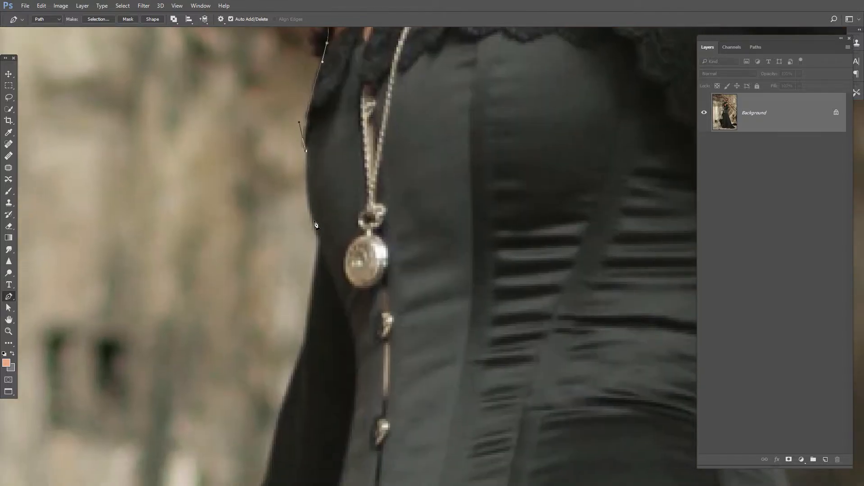
# Step: Extend the path from the corset front along the outer edge of the lowered arm's sleeve
pyautogui.click(319, 244)
pyautogui.moveTo(310, 323); pyautogui.dragTo(301, 351)
pyautogui.moveTo(274, 355)
pyautogui.mouseDown()
pyautogui.moveTo(317, 206)
pyautogui.moveTo(328, 242)
pyautogui.mouseUp()
pyautogui.moveTo(295, 371); pyautogui.dragTo(345, 185)
pyautogui.moveTo(321, 233); pyautogui.dragTo(321, 264)
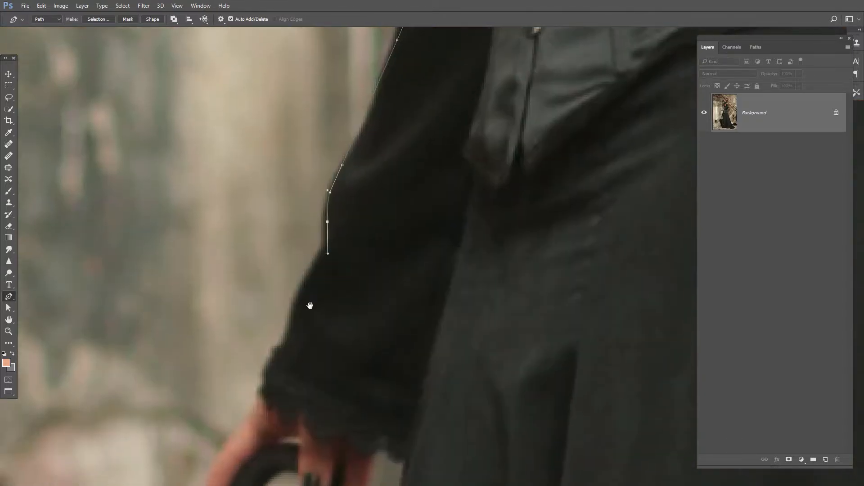
# Step: Trace the path along the lower sleeve, cuff, hand and umbrella handle to the outer corner of the umbrella canopy
pyautogui.moveTo(309, 305); pyautogui.dragTo(367, 135)
pyautogui.moveTo(348, 145); pyautogui.dragTo(329, 193)
pyautogui.moveTo(320, 219); pyautogui.dragTo(318, 233)
pyautogui.moveTo(299, 258); pyautogui.dragTo(294, 266)
pyautogui.moveTo(254, 333)
pyautogui.mouseDown()
pyautogui.moveTo(295, 200)
pyautogui.moveTo(306, 225)
pyautogui.mouseUp()
pyautogui.moveTo(311, 359)
pyautogui.mouseDown()
pyautogui.moveTo(328, 212)
pyautogui.moveTo(323, 308)
pyautogui.mouseUp()
pyautogui.moveTo(319, 375); pyautogui.dragTo(346, 226)
pyautogui.moveTo(227, 291); pyautogui.dragTo(360, 198)
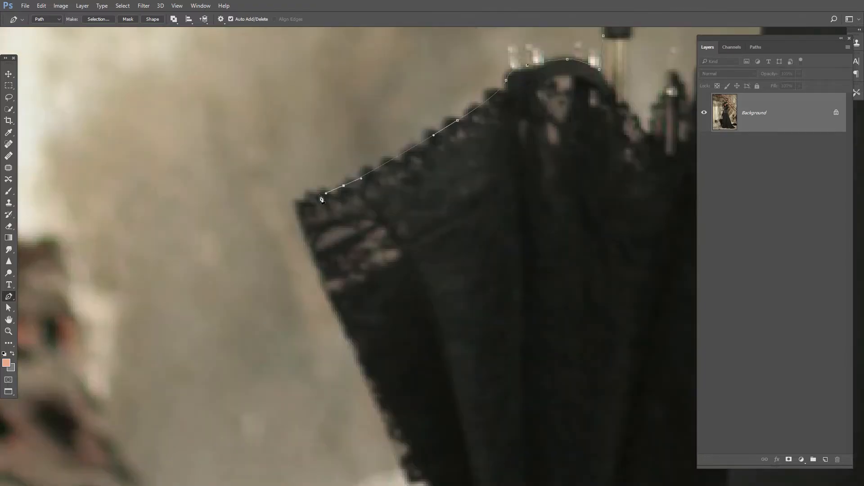
# Step: Trace the path down the umbrella's outer edge and around its pointed tip
pyautogui.moveTo(331, 374); pyautogui.dragTo(331, 200)
pyautogui.moveTo(399, 280)
pyautogui.mouseDown()
pyautogui.moveTo(436, 355)
pyautogui.moveTo(399, 185)
pyautogui.mouseUp()
pyautogui.moveTo(401, 286)
pyautogui.mouseDown()
pyautogui.moveTo(433, 365)
pyautogui.moveTo(398, 181)
pyautogui.mouseUp()
pyautogui.moveTo(406, 214); pyautogui.dragTo(407, 244)
pyautogui.moveTo(410, 252); pyautogui.dragTo(421, 195)
pyautogui.click(423, 262)
pyautogui.moveTo(429, 257); pyautogui.dragTo(430, 249)
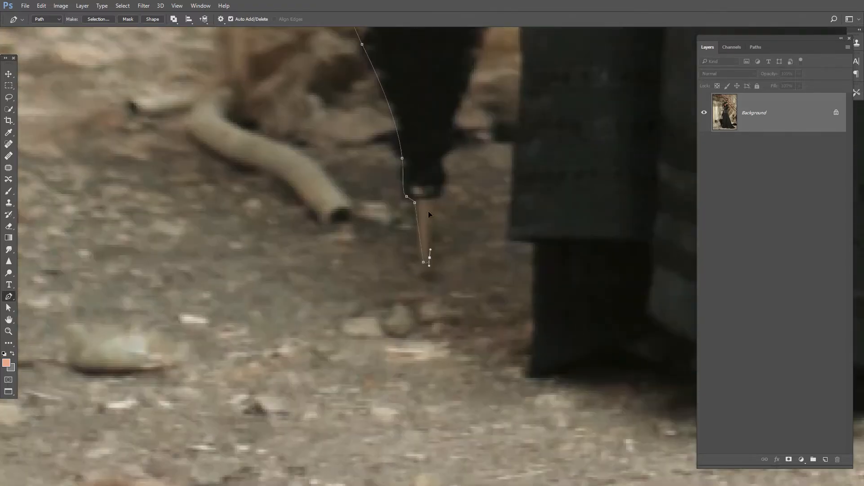
# Step: Trace the path up the umbrella's inner edge and down the front edge of the skirt to the hem corner
pyautogui.moveTo(450, 155); pyautogui.dragTo(397, 424)
pyautogui.moveTo(417, 336); pyautogui.dragTo(428, 295)
pyautogui.click(469, 93)
pyautogui.moveTo(478, 281)
pyautogui.mouseDown()
pyautogui.moveTo(467, 260)
pyautogui.moveTo(470, 56)
pyautogui.mouseUp()
pyautogui.moveTo(461, 93); pyautogui.dragTo(462, 112)
pyautogui.moveTo(451, 241); pyautogui.dragTo(450, 265)
pyautogui.click(450, 282)
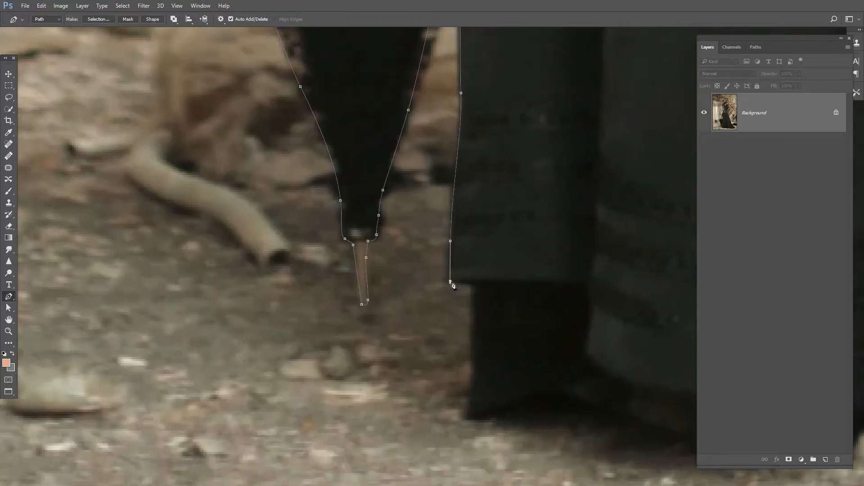
# Step: Trace the path along the bottom hem of the skirt toward the train
pyautogui.moveTo(471, 326); pyautogui.dragTo(471, 284)
pyautogui.click(473, 302)
pyautogui.moveTo(545, 354); pyautogui.dragTo(587, 335)
pyautogui.moveTo(465, 309)
pyautogui.mouseDown()
pyautogui.moveTo(347, 303)
pyautogui.moveTo(382, 308)
pyautogui.mouseUp()
pyautogui.moveTo(438, 330); pyautogui.dragTo(437, 343)
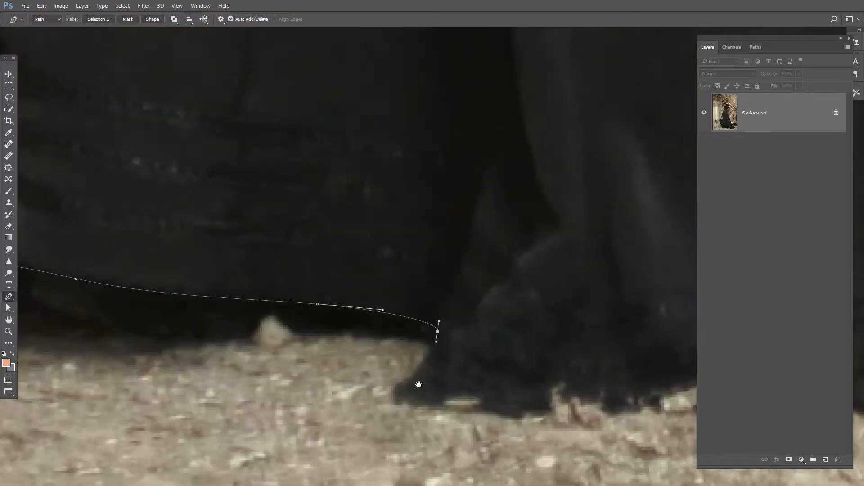
pyautogui.moveTo(419, 384); pyautogui.dragTo(415, 314)
pyautogui.moveTo(481, 323); pyautogui.dragTo(490, 334)
pyautogui.moveTo(403, 337); pyautogui.dragTo(270, 344)
pyautogui.moveTo(473, 328)
pyautogui.mouseDown()
pyautogui.moveTo(488, 329)
pyautogui.moveTo(270, 320)
pyautogui.mouseUp()
# Step: Trace the path around the tip of the train and up the lower back edge of the skirt
pyautogui.moveTo(400, 309)
pyautogui.mouseDown()
pyautogui.moveTo(442, 316)
pyautogui.moveTo(378, 323)
pyautogui.moveTo(450, 307)
pyautogui.mouseUp()
pyautogui.moveTo(436, 230); pyautogui.dragTo(419, 220)
pyautogui.moveTo(342, 175); pyautogui.dragTo(513, 388)
pyautogui.moveTo(296, 189); pyautogui.dragTo(270, 158)
pyautogui.moveTo(258, 112); pyautogui.dragTo(233, 69)
pyautogui.moveTo(270, 59); pyautogui.dragTo(449, 332)
pyautogui.moveTo(360, 113); pyautogui.dragTo(419, 382)
pyautogui.moveTo(417, 386); pyautogui.dragTo(393, 326)
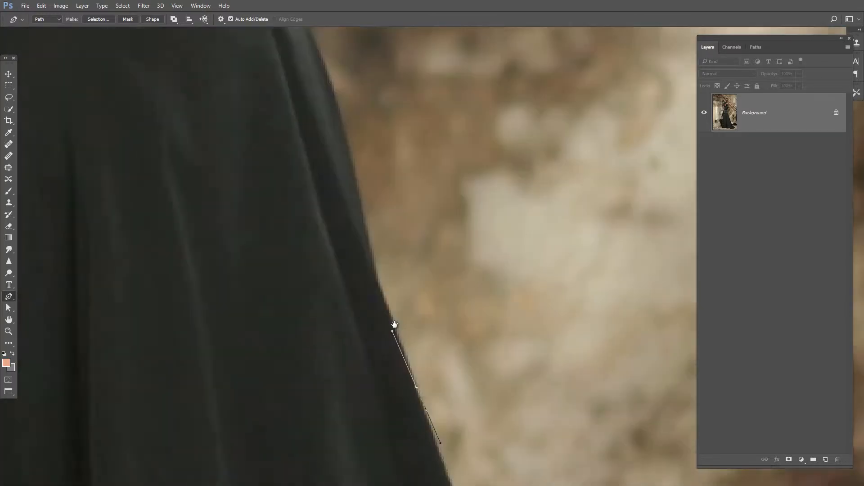
# Step: Extend the path up the upper back edge of the skirt to the waist and torso
pyautogui.moveTo(333, 117); pyautogui.dragTo(405, 360)
pyautogui.moveTo(404, 441); pyautogui.dragTo(378, 375)
pyautogui.moveTo(336, 285); pyautogui.dragTo(316, 230)
pyautogui.moveTo(264, 102); pyautogui.dragTo(345, 338)
pyautogui.moveTo(380, 190); pyautogui.dragTo(384, 159)
pyautogui.moveTo(383, 113); pyautogui.dragTo(354, 331)
pyautogui.moveTo(391, 239)
pyautogui.mouseDown()
pyautogui.moveTo(398, 173)
pyautogui.moveTo(303, 283)
pyautogui.mouseUp()
# Step: Trace the raised arm's sleeve, lace cuff and hand, and close the path at the hat's edge
pyautogui.moveTo(417, 218); pyautogui.dragTo(424, 211)
pyautogui.moveTo(417, 148); pyautogui.dragTo(410, 313)
pyautogui.moveTo(385, 164); pyautogui.dragTo(390, 160)
pyautogui.moveTo(386, 258); pyautogui.dragTo(387, 253)
pyautogui.moveTo(384, 222); pyautogui.dragTo(388, 204)
pyautogui.moveTo(360, 135); pyautogui.dragTo(404, 305)
pyautogui.moveTo(381, 290); pyautogui.dragTo(348, 259)
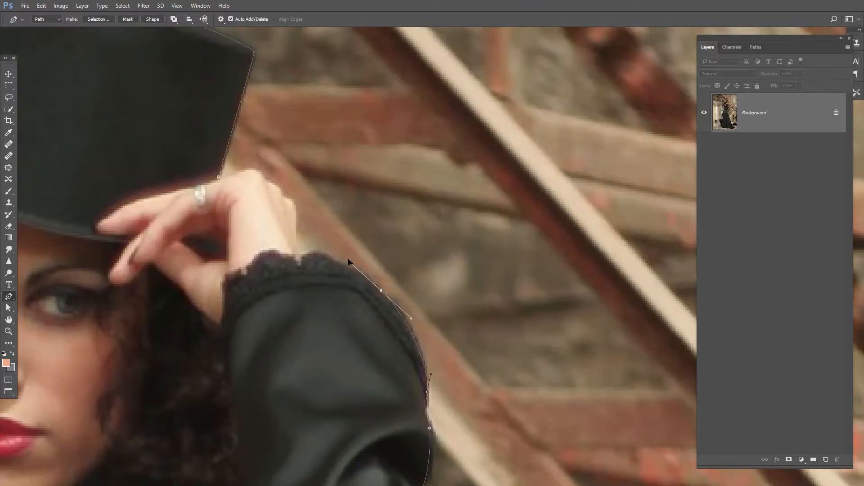
pyautogui.moveTo(282, 188); pyautogui.dragTo(323, 252)
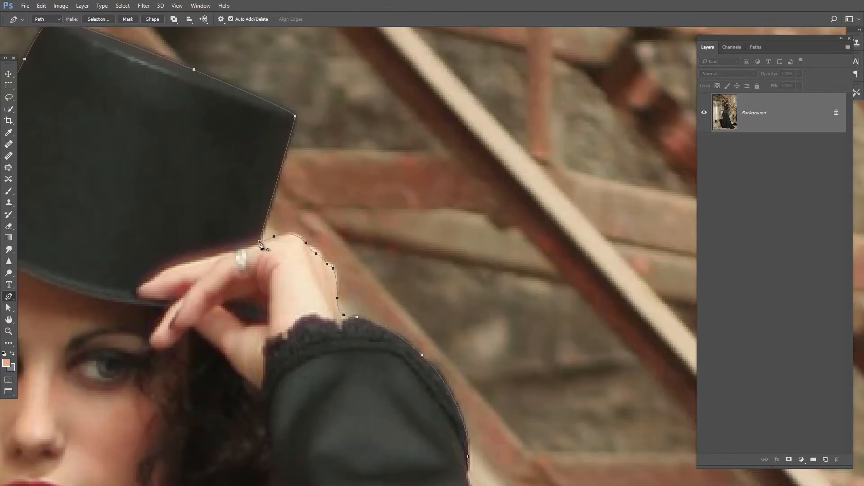
pyautogui.click(260, 242)
# Step: Convert the closed path to a new selection with a 0.5-pixel feather and mask the photo with it
pyautogui.scroll(-8, 366, 206)
pyautogui.moveTo(344, 384); pyautogui.dragTo(378, 193)
pyautogui.rightClick(379, 196)
pyautogui.click(421, 242)
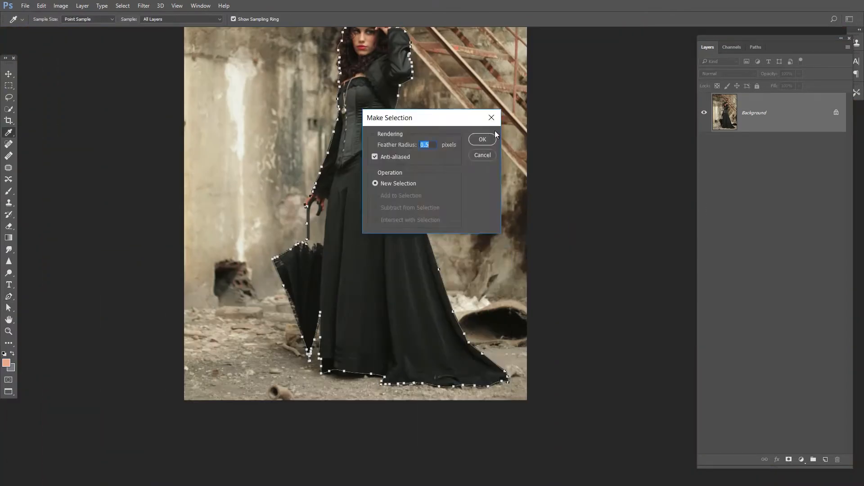
pyautogui.click(489, 138)
pyautogui.click(789, 459)
# Step: Trace a closed path around the background gap enclosed by the fingers, umbrella handle, umbrella top and skirt
pyautogui.scroll(6, 321, 209)
pyautogui.click(354, 153)
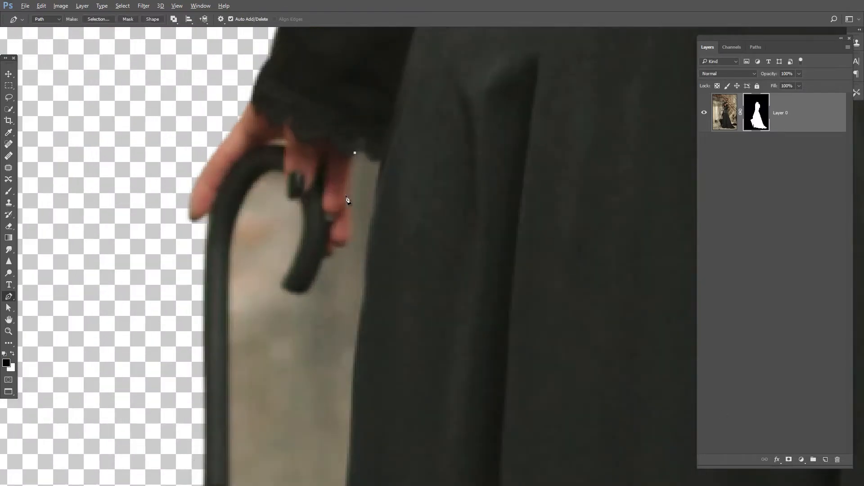
pyautogui.moveTo(351, 192); pyautogui.dragTo(353, 201)
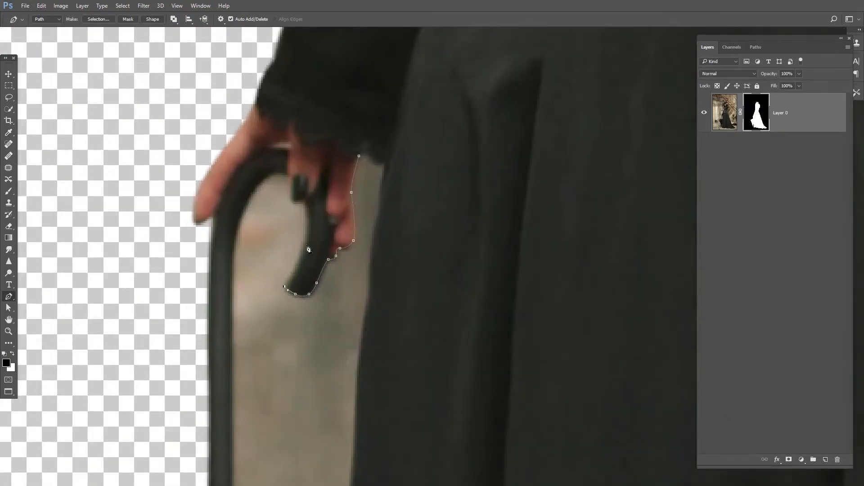
pyautogui.moveTo(249, 194); pyautogui.dragTo(235, 222)
pyautogui.moveTo(252, 342); pyautogui.dragTo(269, 207)
pyautogui.moveTo(248, 240); pyautogui.dragTo(247, 317)
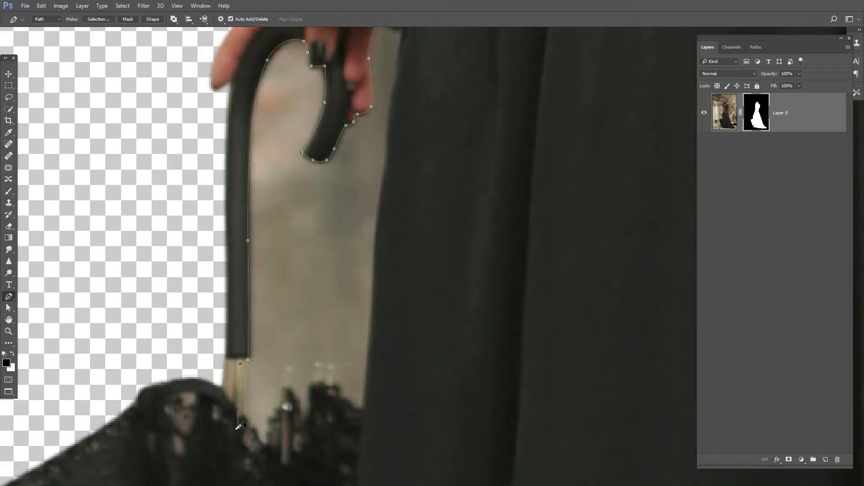
pyautogui.moveTo(380, 173); pyautogui.dragTo(389, 121)
pyautogui.moveTo(389, 117); pyautogui.dragTo(377, 234)
pyautogui.moveTo(385, 186); pyautogui.dragTo(393, 160)
pyautogui.click(391, 144)
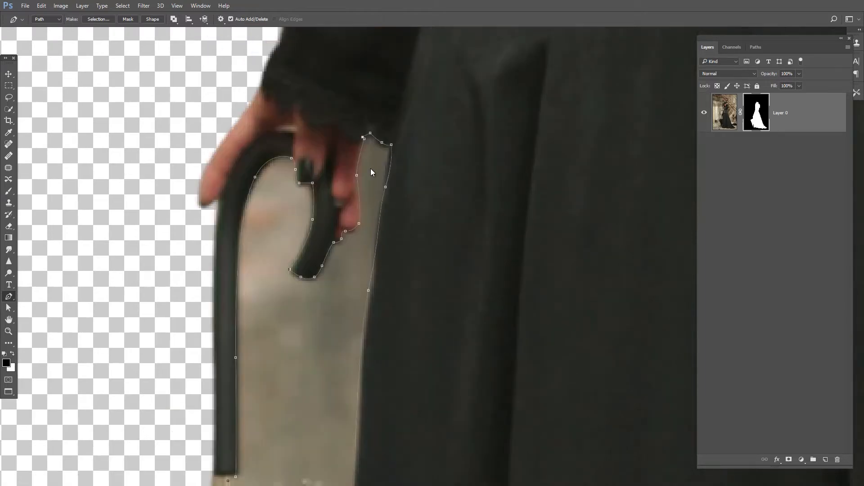
# Step: Convert the gap's path to a selection, fill it on the mask with the black foreground color at 100% opacity, and deselect
pyautogui.rightClick(371, 169)
pyautogui.click(405, 211)
pyautogui.click(485, 140)
pyautogui.press('i')
pyautogui.hotkey('shift', 'F5')
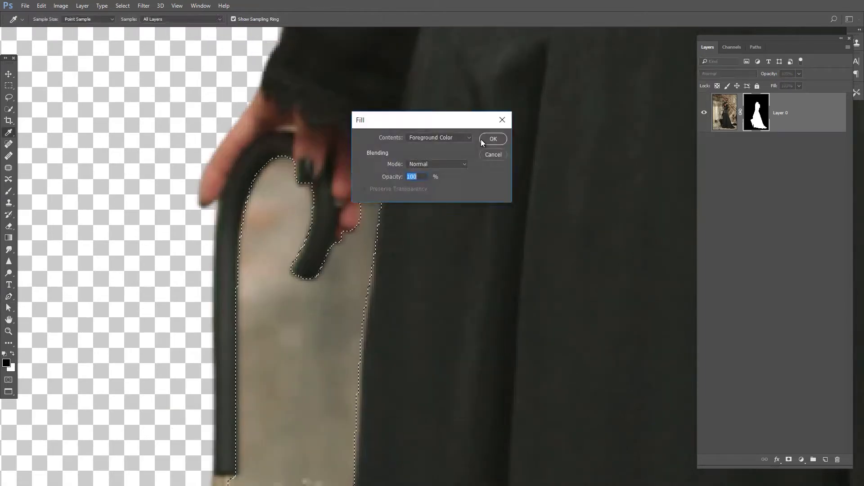
pyautogui.click(481, 140)
pyautogui.hotkey('ctrl', 'd')
# Step: Outline and mask out the tiny background gap between the fingers and the top of the umbrella handle
pyautogui.scroll(-5, 323, 148)
pyautogui.scroll(3, 318, 155)
pyautogui.click(310, 131)
pyautogui.click(300, 129)
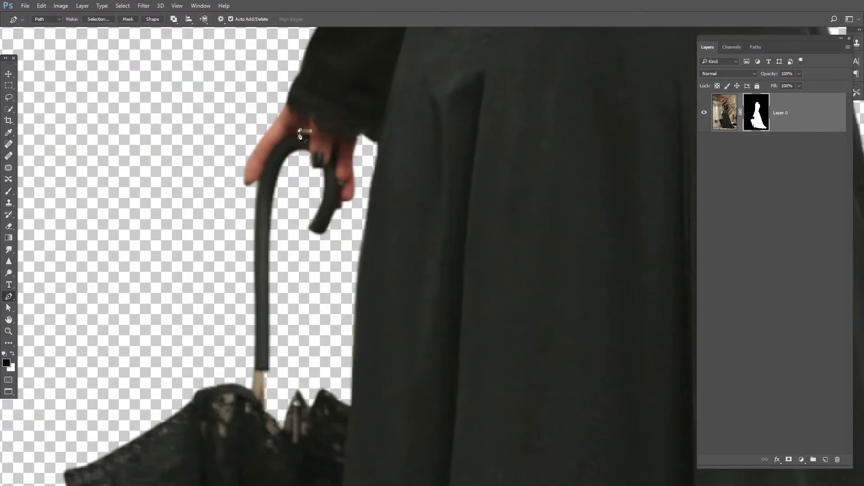
pyautogui.scroll(-5, 332, 138)
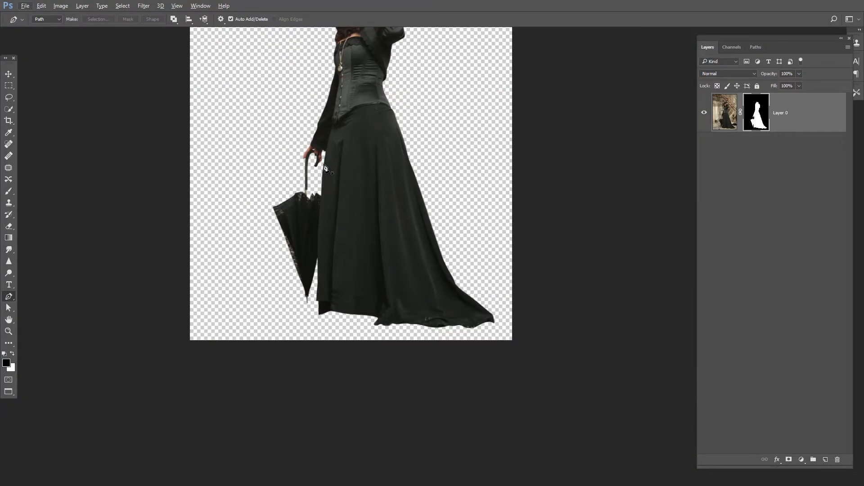
pyautogui.scroll(-6, 288, 289)
# Step: Extend the canvas to the right into a landscape format with the Crop tool and move the woman toward its center
pyautogui.press('v')
pyautogui.scroll(3, 321, 189)
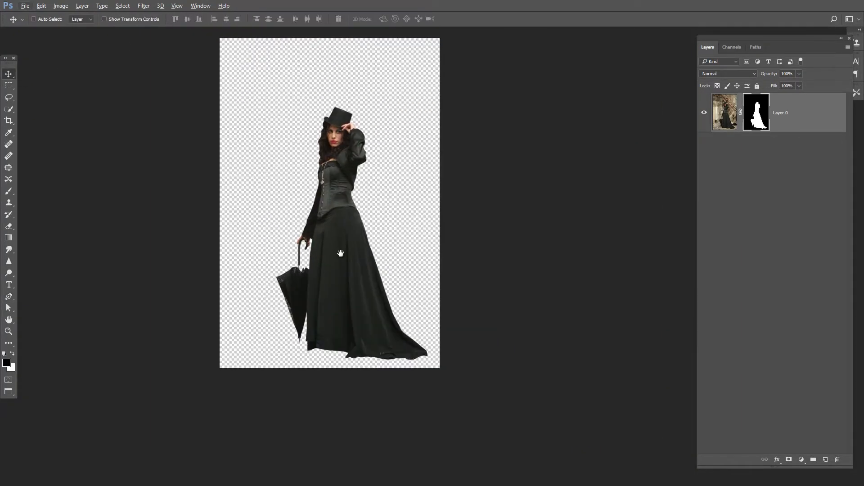
pyautogui.moveTo(339, 251); pyautogui.dragTo(365, 295)
pyautogui.press('c')
pyautogui.moveTo(462, 245); pyautogui.dragTo(574, 246)
pyautogui.press('v')
pyautogui.scroll(-3, 317, 213)
pyautogui.moveTo(325, 228); pyautogui.dragTo(393, 217)
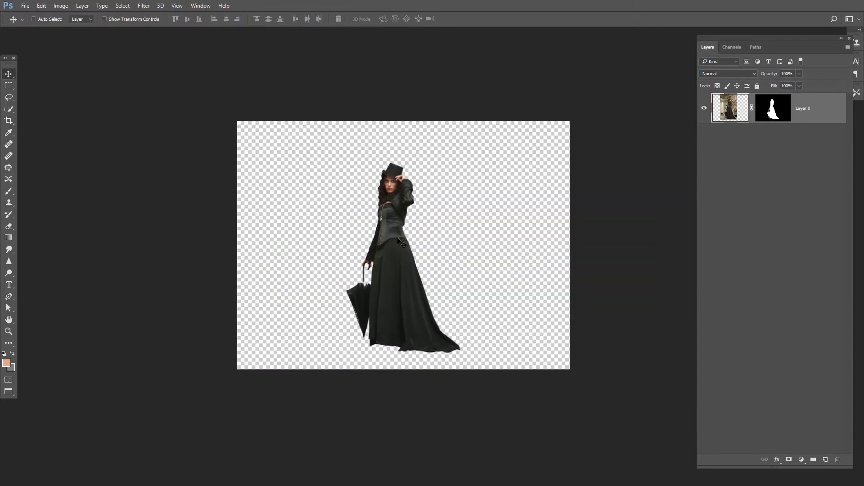
# Step: Extend the canvas slightly on the left side and reposition the woman near the middle
pyautogui.click(9, 120)
pyautogui.moveTo(237, 244); pyautogui.dragTo(231, 243)
pyautogui.press('Return')
pyautogui.scroll(2, 487, 241)
pyautogui.moveTo(487, 241); pyautogui.dragTo(431, 240)
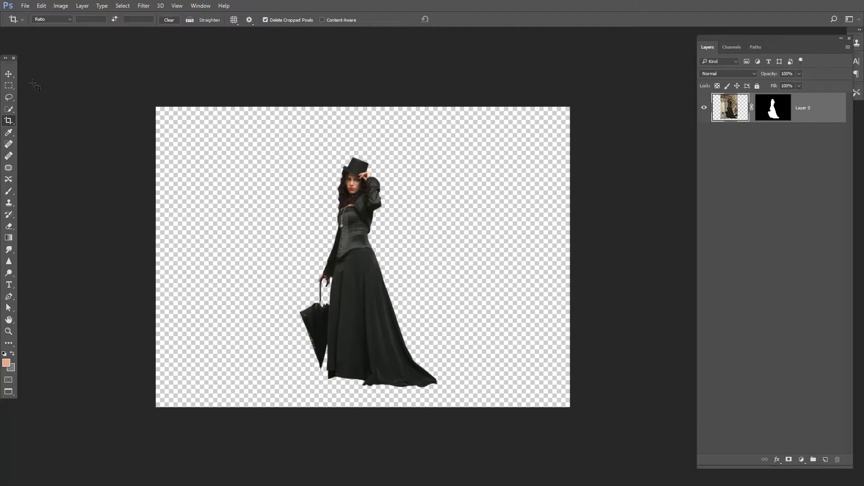
pyautogui.click(9, 73)
pyautogui.moveTo(355, 263); pyautogui.dragTo(367, 258)
pyautogui.hotkey('ctrl', 't')
pyautogui.press('Return')
# Step: Leave full-screen mode, dock the document window as a tab, and open _DSC7968.NEF from the stock folder in Photoshop
pyautogui.press('f')
pyautogui.press('f')
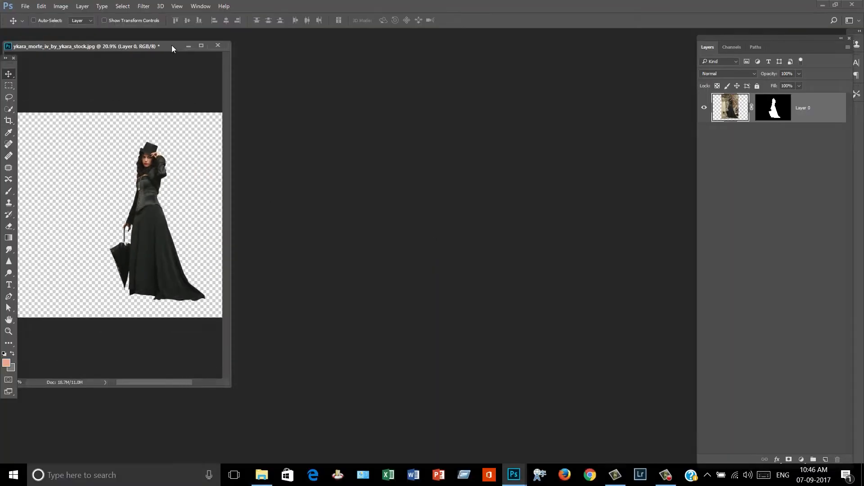
pyautogui.moveTo(130, 47); pyautogui.dragTo(288, 35)
pyautogui.click(262, 475)
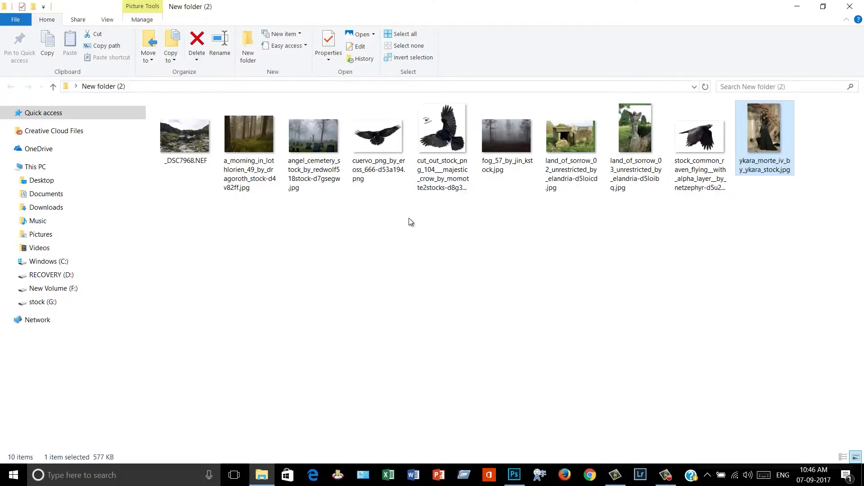
pyautogui.click(186, 135)
pyautogui.rightClick(177, 147)
pyautogui.moveTo(282, 182)
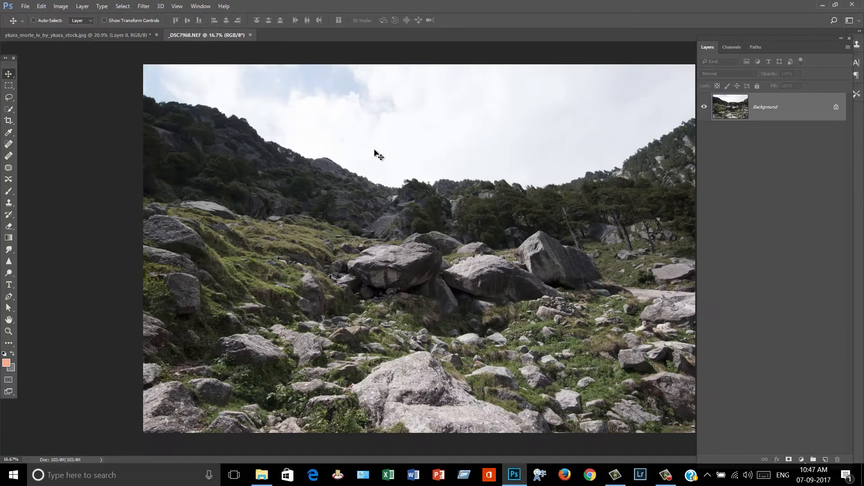
# Step: Copy the rocky landscape into the woman's document, place it beneath her layer, and scale and position it to fill the canvas
pyautogui.moveTo(377, 155); pyautogui.dragTo(390, 198)
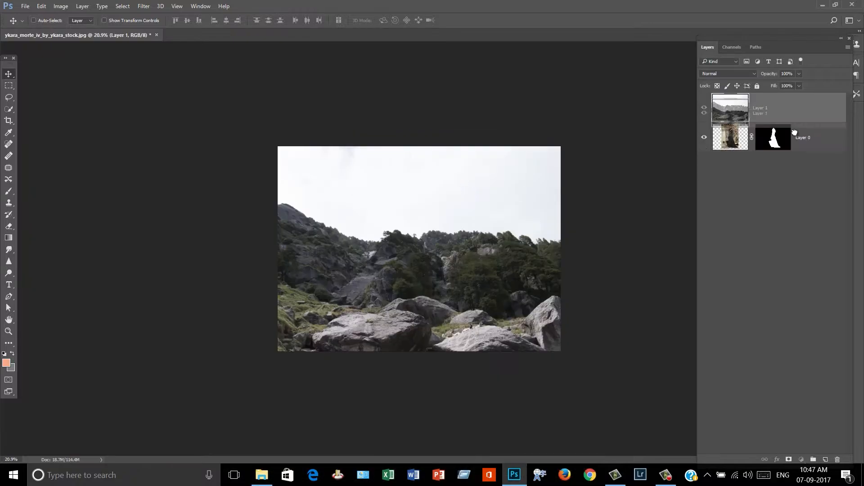
pyautogui.moveTo(794, 133); pyautogui.dragTo(791, 150)
pyautogui.hotkey('ctrl', 't')
pyautogui.moveTo(56, 87); pyautogui.dragTo(189, 175)
pyautogui.moveTo(478, 298); pyautogui.dragTo(479, 183)
pyautogui.moveTo(617, 349); pyautogui.dragTo(633, 355)
pyautogui.moveTo(581, 306); pyautogui.dragTo(580, 296)
pyautogui.moveTo(631, 345); pyautogui.dragTo(642, 352)
pyautogui.press('Return')
# Step: Move the woman on Layer 0 so that she stands on the large pale rock in the foreground
pyautogui.scroll(3, 563, 310)
pyautogui.click(804, 108)
pyautogui.moveTo(444, 288); pyautogui.dragTo(444, 295)
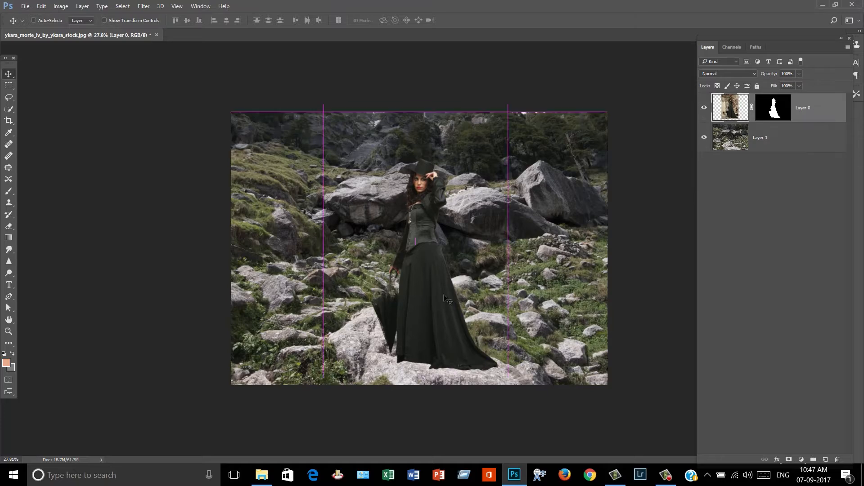
# Step: Add a mask to Layer 1 and hide the upper part of the rocky landscape with a short vertical black-to-white gradient
pyautogui.scroll(-2, 446, 304)
pyautogui.click(788, 139)
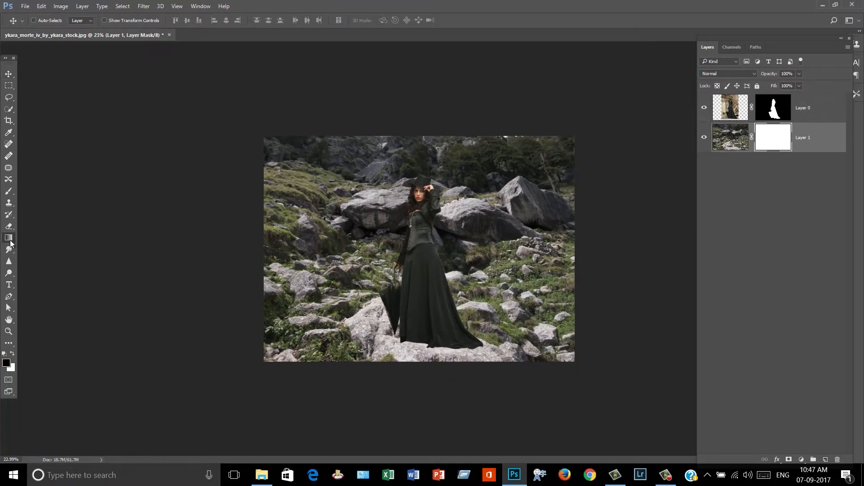
pyautogui.moveTo(416, 281); pyautogui.dragTo(417, 307)
pyautogui.moveTo(421, 261); pyautogui.dragTo(426, 287)
pyautogui.moveTo(428, 256); pyautogui.dragTo(431, 289)
pyautogui.click(10, 72)
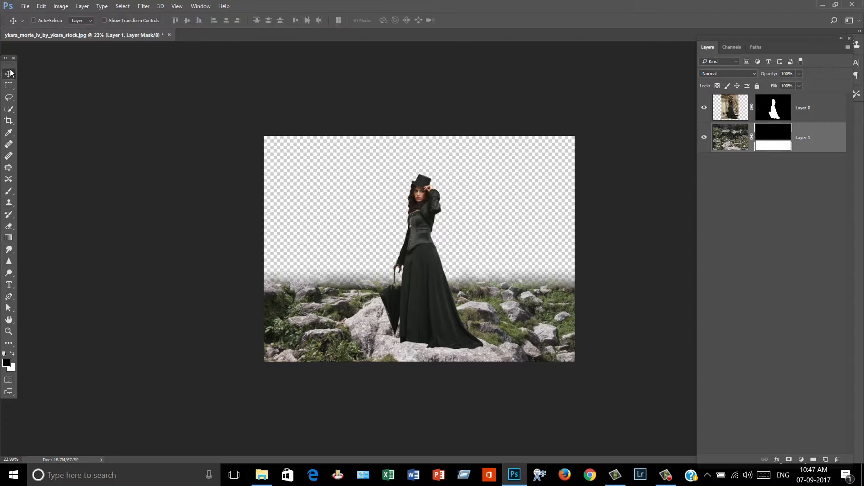
# Step: Place angel_cemetery_stock_by_redwolf518stock-d7gsegw.jpg from the stock folder into the composite
pyautogui.click(267, 475)
pyautogui.click(545, 237)
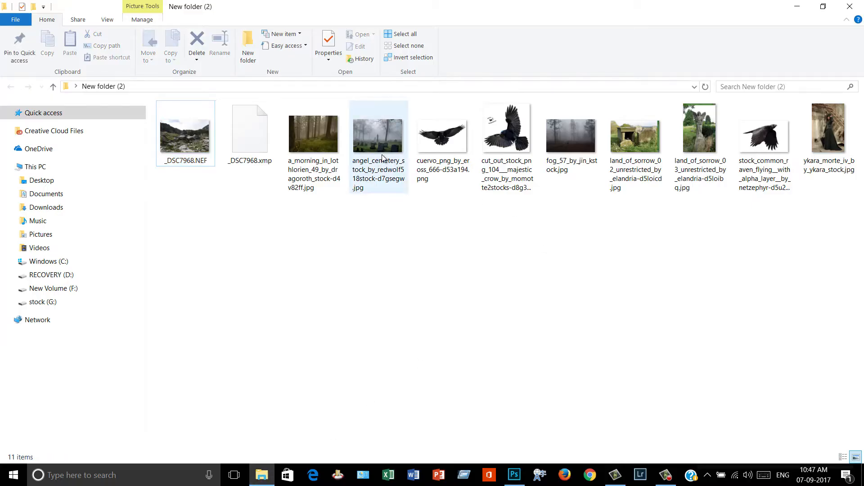
pyautogui.click(578, 156)
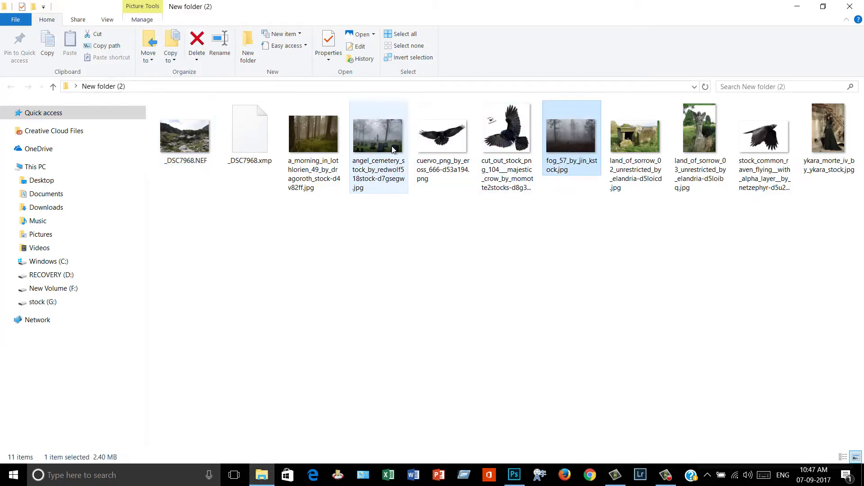
pyautogui.doubleClick(378, 135)
pyautogui.click(851, 9)
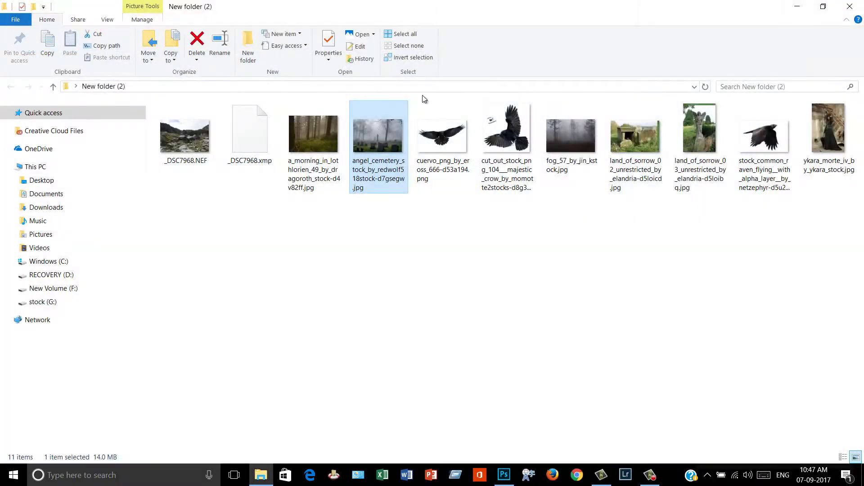
pyautogui.moveTo(392, 171); pyautogui.dragTo(396, 232)
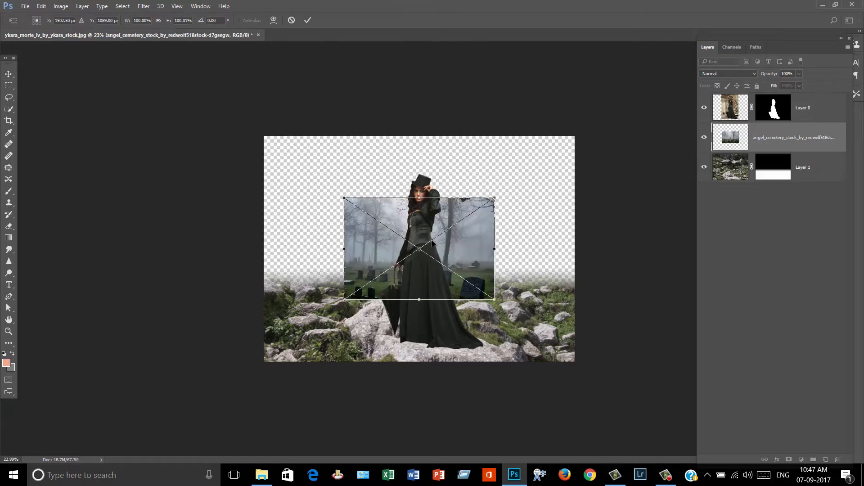
# Step: Scale the cemetery image to about 222.7%, position it behind the woman, and move its layer below Layer 1
pyautogui.moveTo(493, 198); pyautogui.dragTo(576, 157)
pyautogui.moveTo(548, 233); pyautogui.dragTo(546, 213)
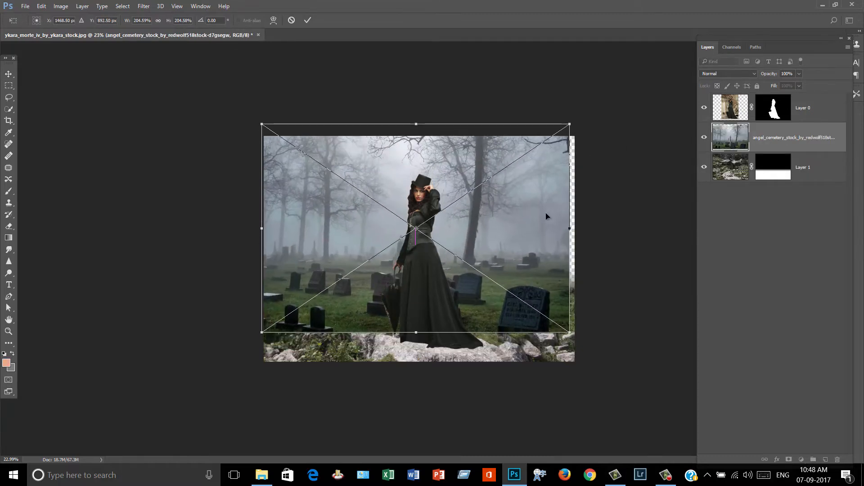
pyautogui.moveTo(569, 332); pyautogui.dragTo(582, 358)
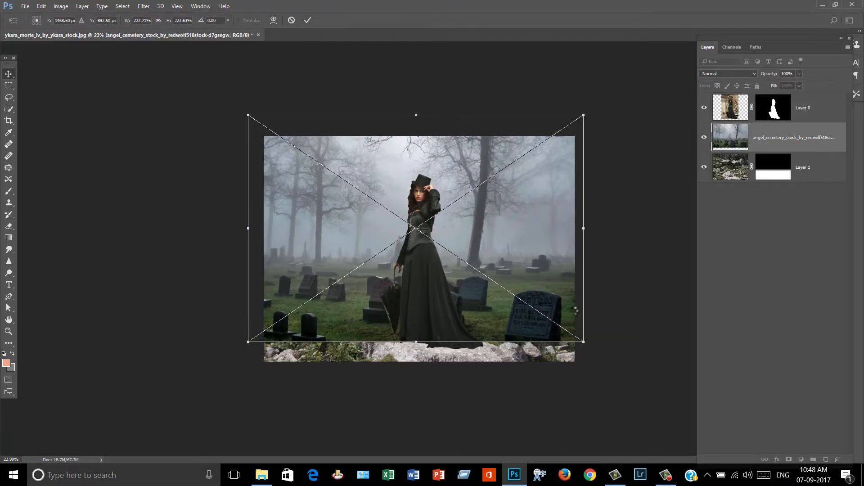
pyautogui.press('Return')
pyautogui.moveTo(810, 143); pyautogui.dragTo(801, 180)
pyautogui.scroll(2, 540, 248)
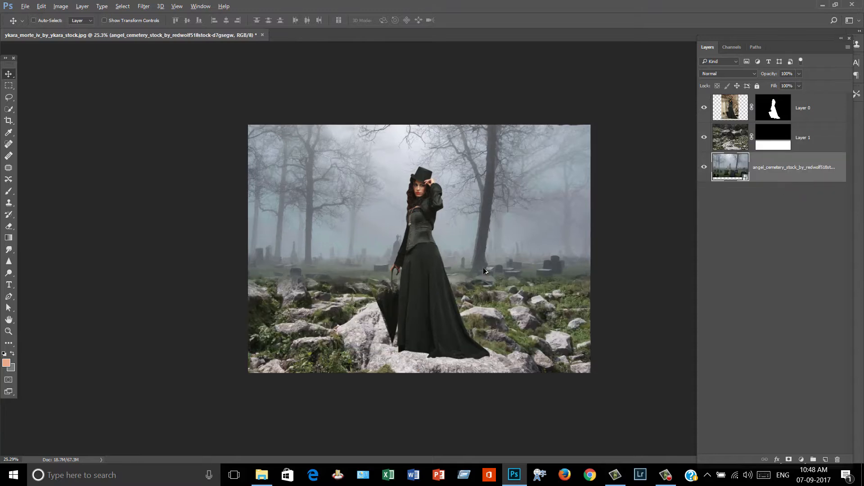
pyautogui.moveTo(528, 230); pyautogui.dragTo(528, 230)
pyautogui.scroll(1, 566, 240)
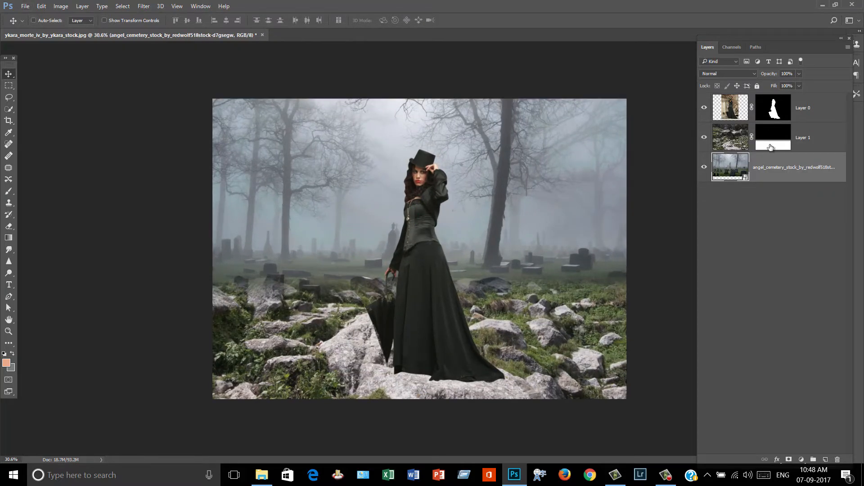
# Step: Redraw the vertical black-to-white gradient lower on Layer 1's mask, so the cemetery's gravestones show above the foreground rocks
pyautogui.click(771, 147)
pyautogui.scroll(1, 435, 324)
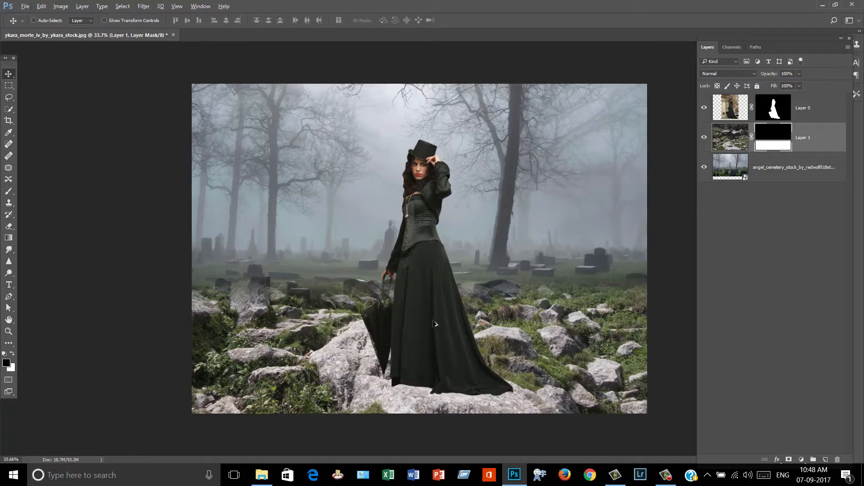
pyautogui.click(9, 237)
pyautogui.moveTo(404, 284); pyautogui.dragTo(404, 322)
pyautogui.moveTo(404, 293); pyautogui.dragTo(404, 349)
pyautogui.moveTo(404, 309); pyautogui.dragTo(404, 358)
pyautogui.scroll(3, 391, 348)
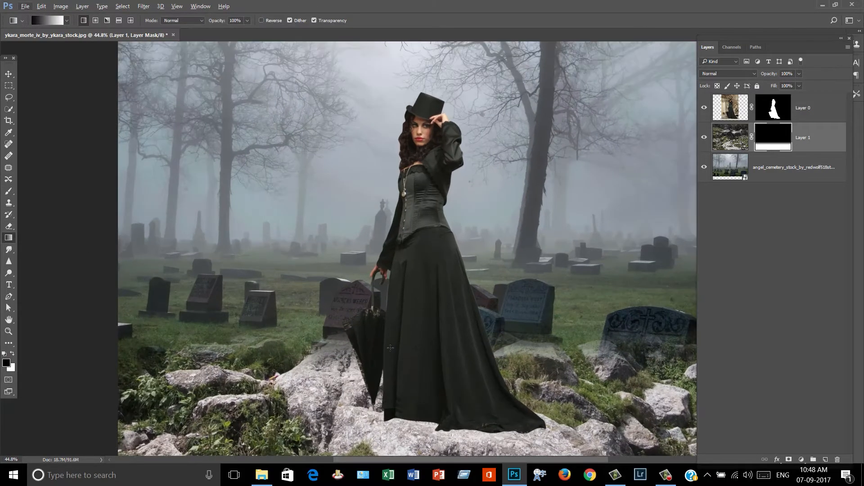
# Step: Paint on Layer 1's mask with a soft brush, restoring the boulder tops and hiding the leftover landscape around them
pyautogui.press('b')
pyautogui.scroll(1, 391, 347)
pyautogui.click(189, 20)
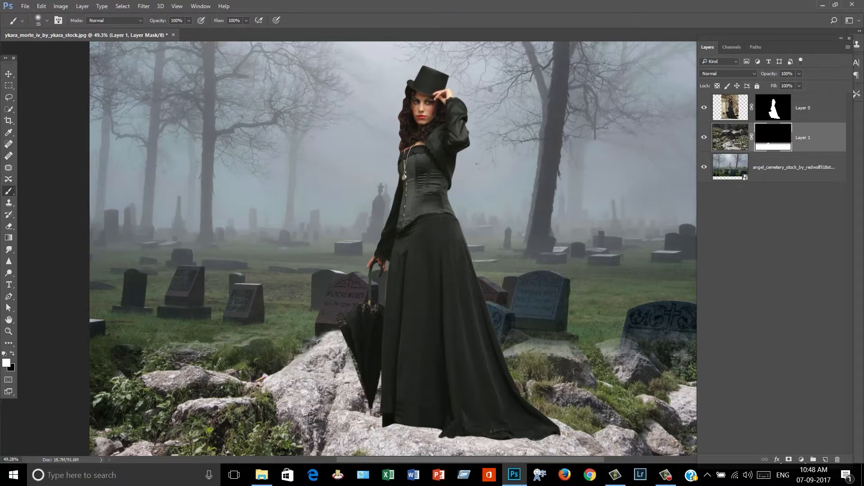
pyautogui.press(']')
pyautogui.press(']')
pyautogui.press(']')
pyautogui.press(']')
pyautogui.press(']')
pyautogui.scroll(-3, 445, 333)
pyautogui.scroll(4, 494, 326)
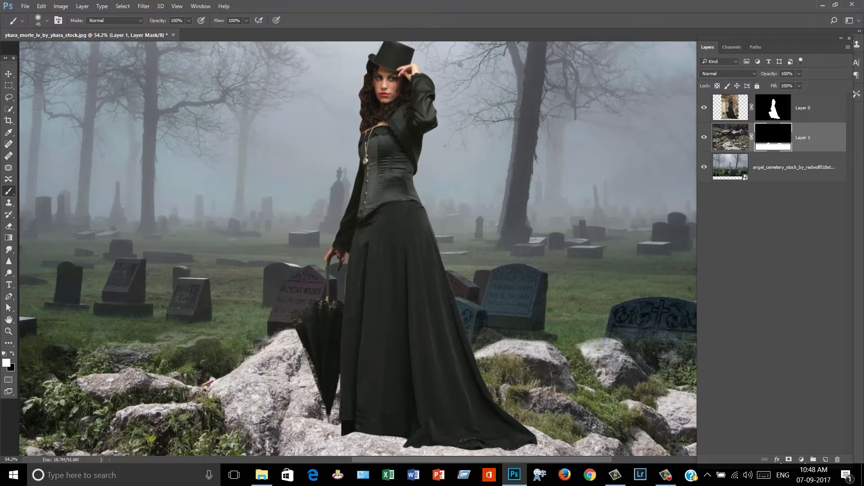
pyautogui.scroll(-3, 627, 360)
pyautogui.scroll(3, 279, 353)
pyautogui.scroll(-1, 279, 353)
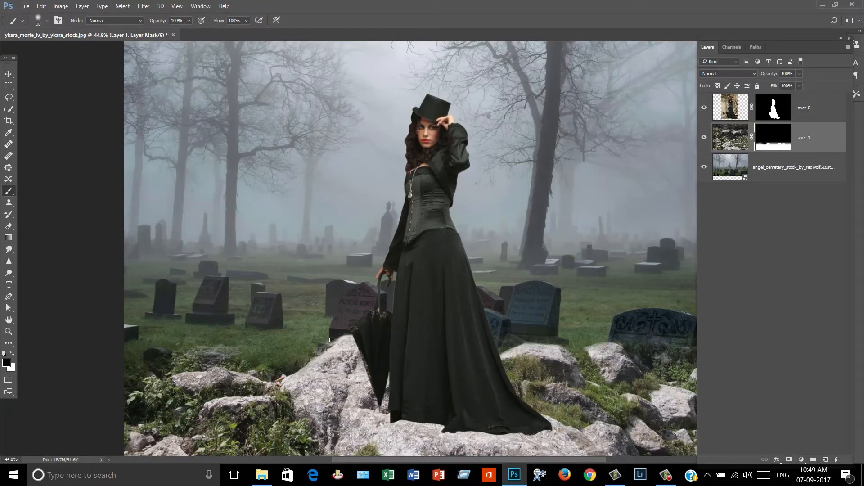
pyautogui.scroll(-3, 298, 363)
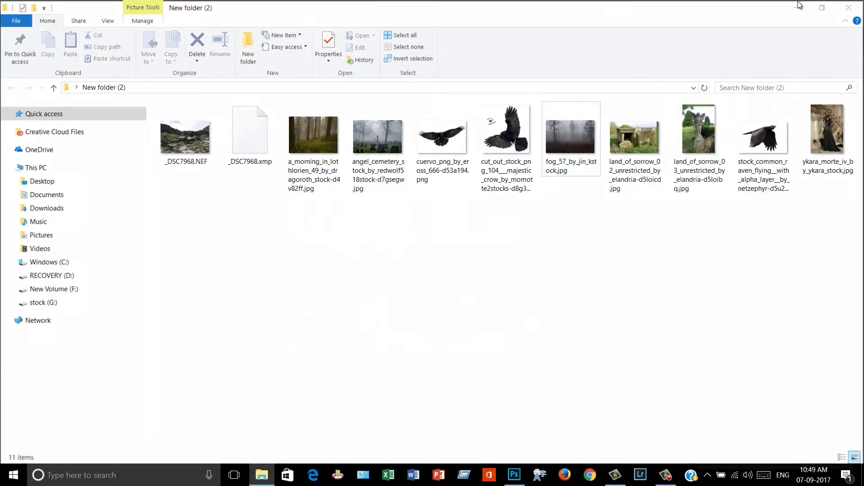
# Step: Open land_of_sorrow_03_unrestricted_by_elandria-d5loibq.jpg from the stock folder in Photoshop
pyautogui.click(798, 4)
pyautogui.click(262, 475)
pyautogui.rightClick(694, 149)
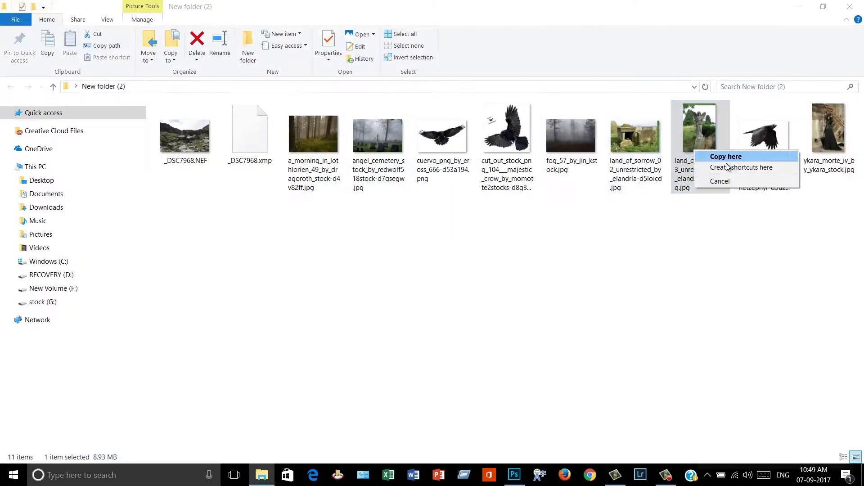
pyautogui.click(720, 181)
pyautogui.rightClick(698, 130)
pyautogui.moveTo(728, 274)
pyautogui.click(593, 275)
# Step: Select the angel statue and its pedestal with the Quick Selection tool
pyautogui.scroll(3, 189, 179)
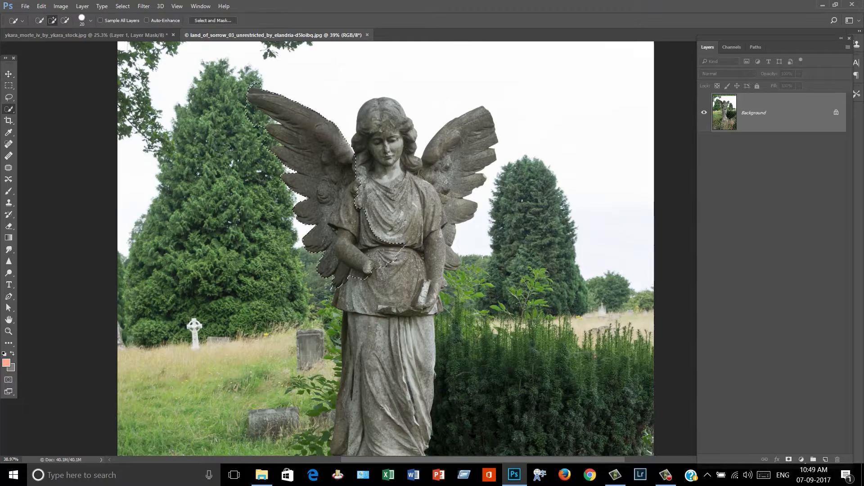
pyautogui.scroll(-5, 376, 316)
pyautogui.moveTo(472, 407); pyautogui.dragTo(458, 324)
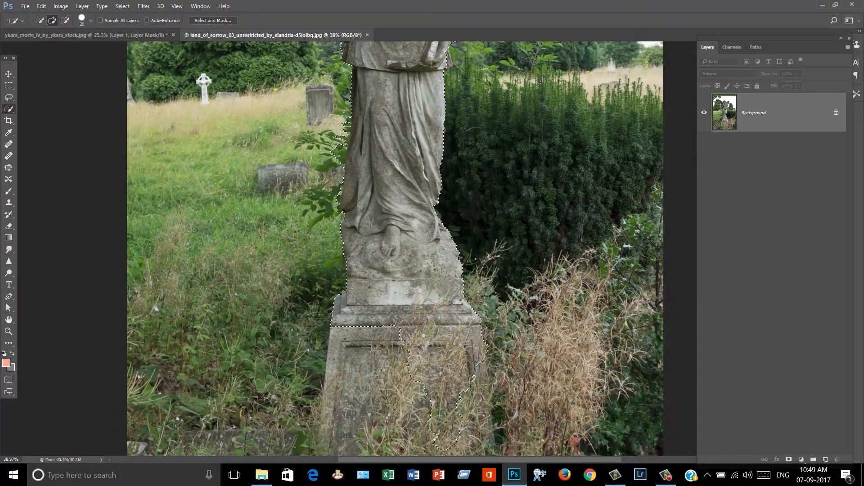
pyautogui.moveTo(396, 151); pyautogui.dragTo(415, 256)
# Step: Correct the statue selection along the dress, wings and hand with the Lasso tool
pyautogui.scroll(5, 372, 203)
pyautogui.moveTo(333, 418); pyautogui.dragTo(335, 443)
pyautogui.moveTo(335, 443); pyautogui.dragTo(346, 275)
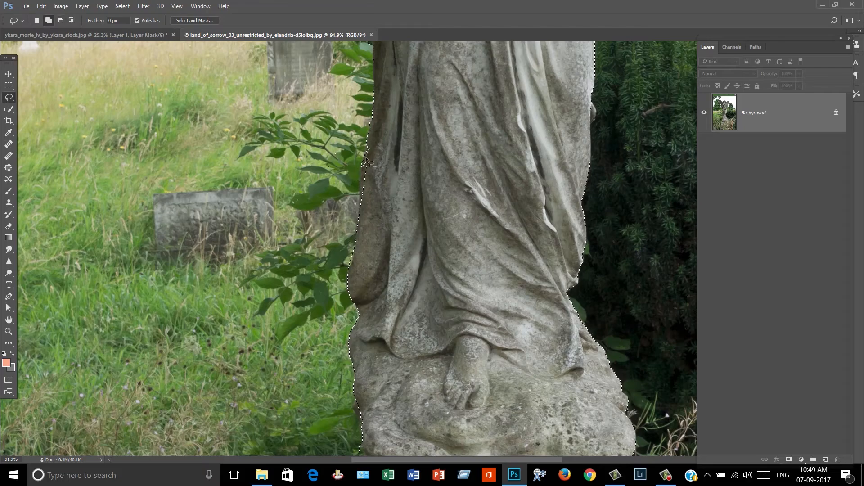
pyautogui.moveTo(330, 222); pyautogui.dragTo(332, 146)
pyautogui.moveTo(634, 330); pyautogui.dragTo(495, 432)
pyautogui.moveTo(432, 90); pyautogui.dragTo(472, 432)
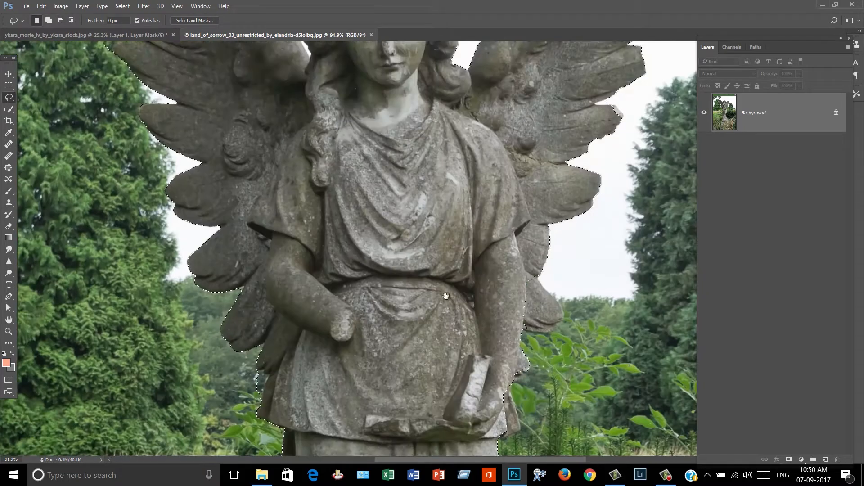
pyautogui.moveTo(445, 293); pyautogui.dragTo(418, 189)
pyautogui.scroll(4, 488, 271)
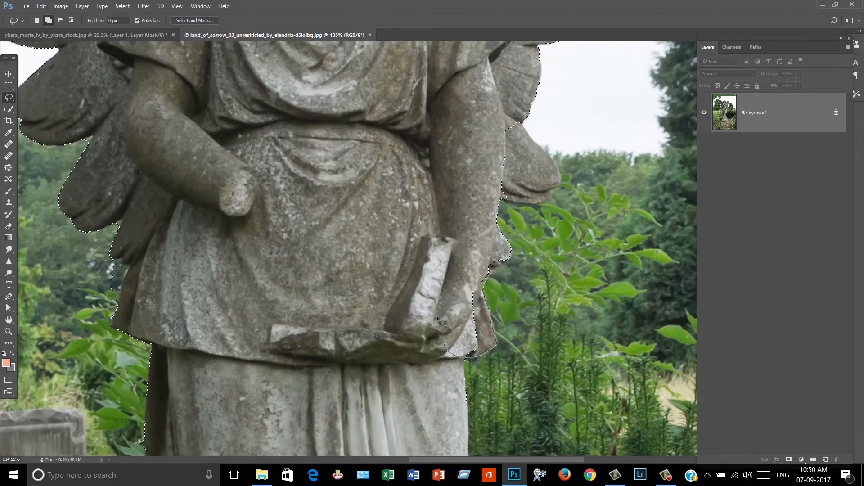
pyautogui.moveTo(437, 318); pyautogui.dragTo(454, 289)
pyautogui.moveTo(148, 266)
pyautogui.mouseDown()
pyautogui.moveTo(367, 311)
pyautogui.moveTo(347, 313)
pyautogui.mouseUp()
pyautogui.scroll(-11, 396, 313)
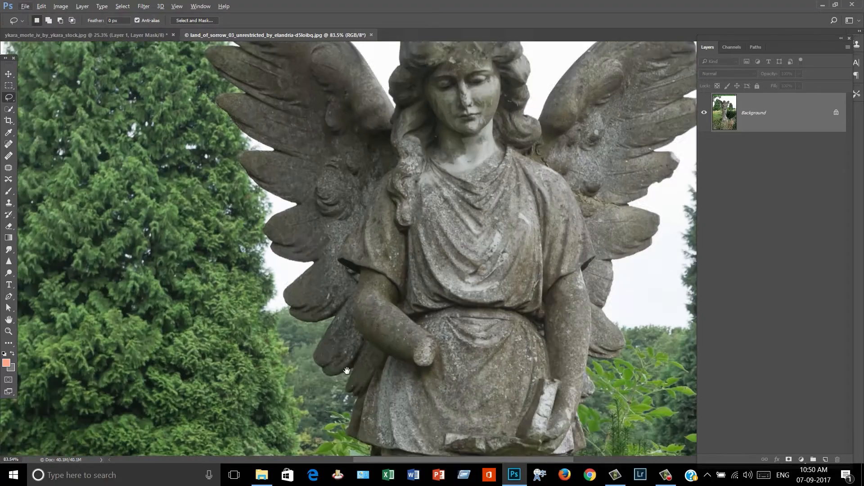
# Step: Hide everything around the selected angel statue with a layer mask
pyautogui.scroll(-7, 491, 164)
pyautogui.click(789, 459)
pyautogui.hotkey('ctrl', 'z')
pyautogui.moveTo(391, 165); pyautogui.dragTo(393, 167)
pyautogui.click(789, 460)
pyautogui.scroll(-5, 335, 135)
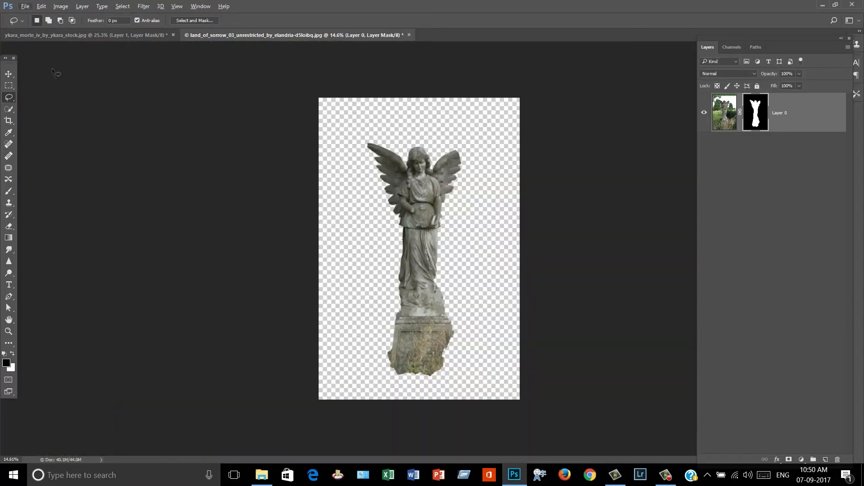
# Step: Copy the masked angel statue into the composite between Layer 0 and Layer 1, and close its source image
pyautogui.press('f')
pyautogui.press('f')
pyautogui.press('f')
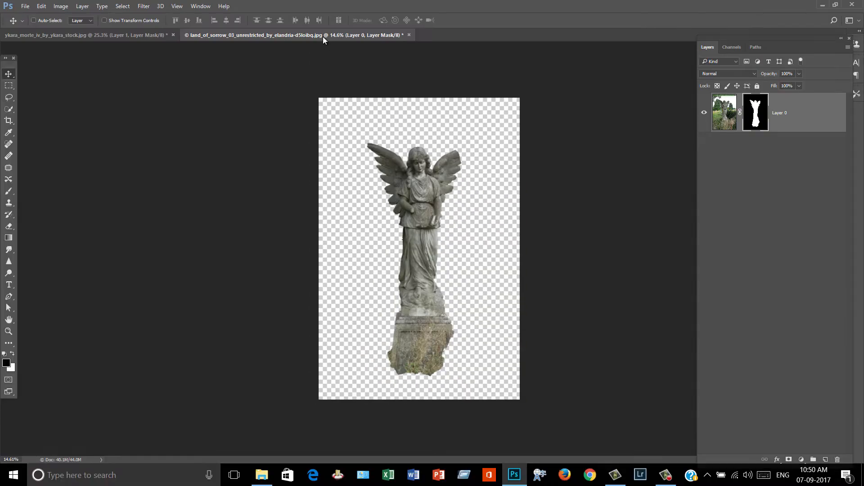
pyautogui.moveTo(322, 36); pyautogui.dragTo(514, 218)
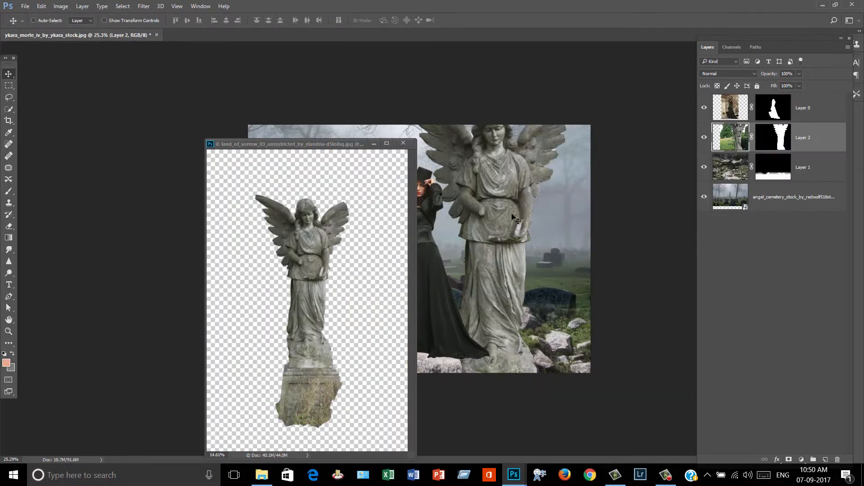
pyautogui.click(403, 143)
pyautogui.click(434, 182)
# Step: Scale the angel statue on Layer 2 to about 44.2% and move it beside the woman, on her umbrella side
pyautogui.hotkey('ctrl', 't')
pyautogui.scroll(-4, 531, 189)
pyautogui.moveTo(587, 90); pyautogui.dragTo(513, 185)
pyautogui.moveTo(481, 248); pyautogui.dragTo(377, 224)
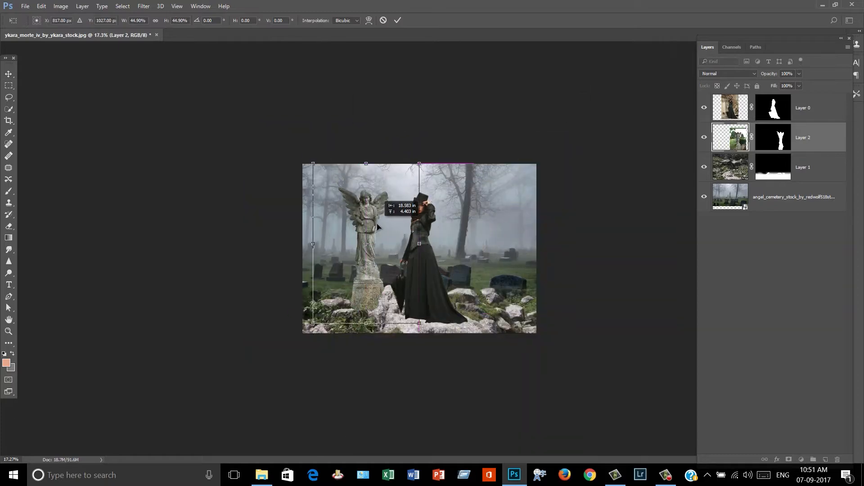
pyautogui.scroll(5, 378, 223)
pyautogui.moveTo(419, 85); pyautogui.dragTo(423, 78)
pyautogui.moveTo(369, 178); pyautogui.dragTo(421, 185)
pyautogui.moveTo(476, 84); pyautogui.dragTo(493, 57)
pyautogui.moveTo(471, 136); pyautogui.dragTo(422, 143)
pyautogui.moveTo(443, 64); pyautogui.dragTo(419, 100)
pyautogui.moveTo(364, 174); pyautogui.dragTo(359, 180)
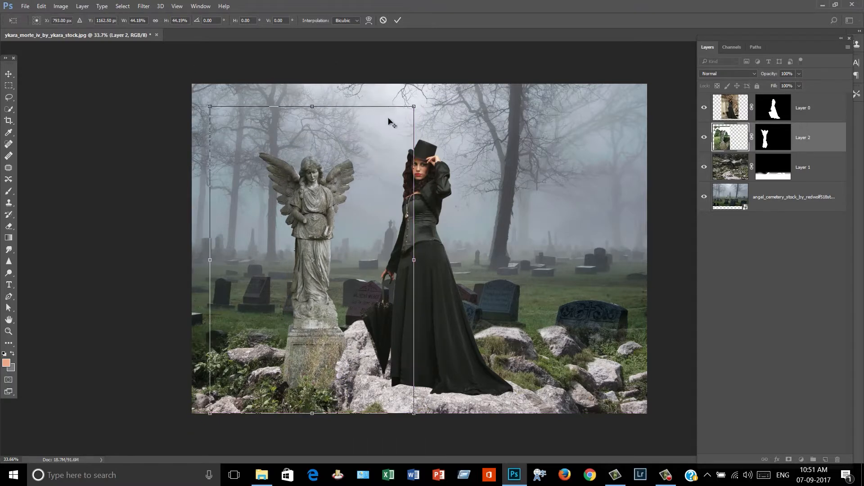
# Step: Enlarge the angel statue to about 54.9%, shift it slightly toward the woman and apply the transformation
pyautogui.moveTo(414, 106); pyautogui.dragTo(399, 129)
pyautogui.moveTo(382, 157); pyautogui.dragTo(384, 138)
pyautogui.moveTo(401, 110)
pyautogui.mouseDown()
pyautogui.moveTo(435, 58)
pyautogui.moveTo(393, 124)
pyautogui.mouseUp()
pyautogui.moveTo(432, 69); pyautogui.dragTo(439, 58)
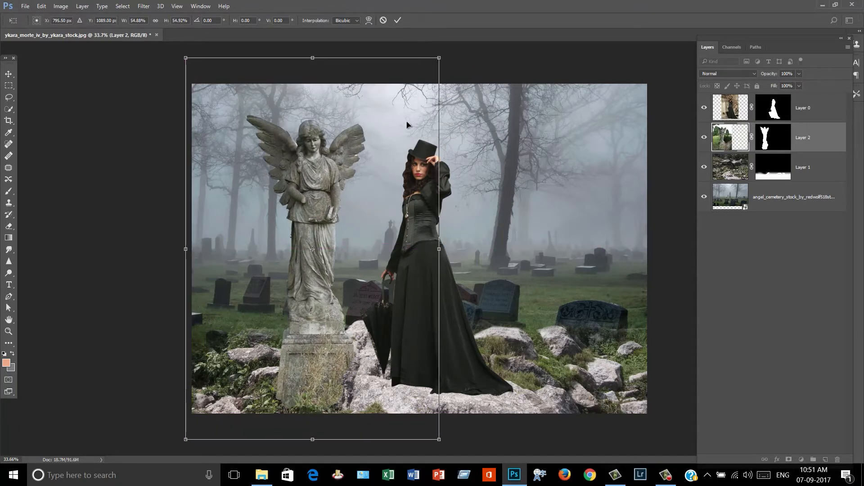
pyautogui.moveTo(407, 125); pyautogui.dragTo(412, 128)
pyautogui.press('Return')
pyautogui.hotkey('ctrl', '0')
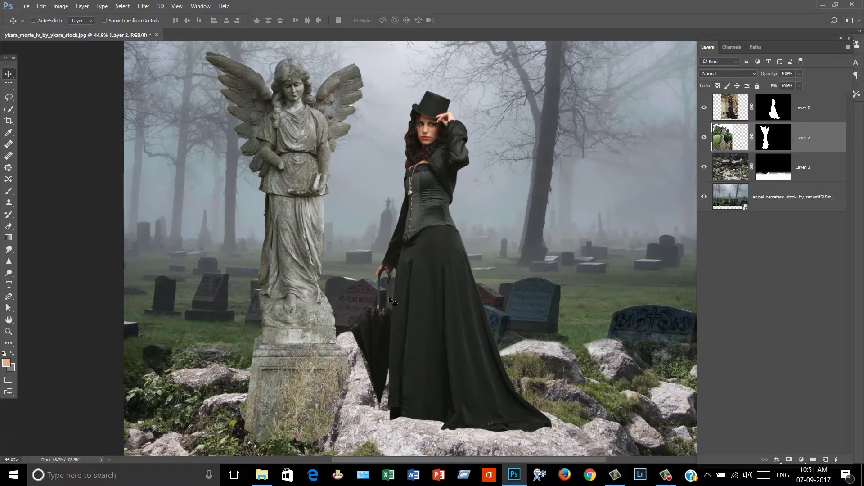
# Step: Paint black on Layer 2's mask to hide the lower pedestal, so the angel statue stands behind the foreground rocks
pyautogui.press('b')
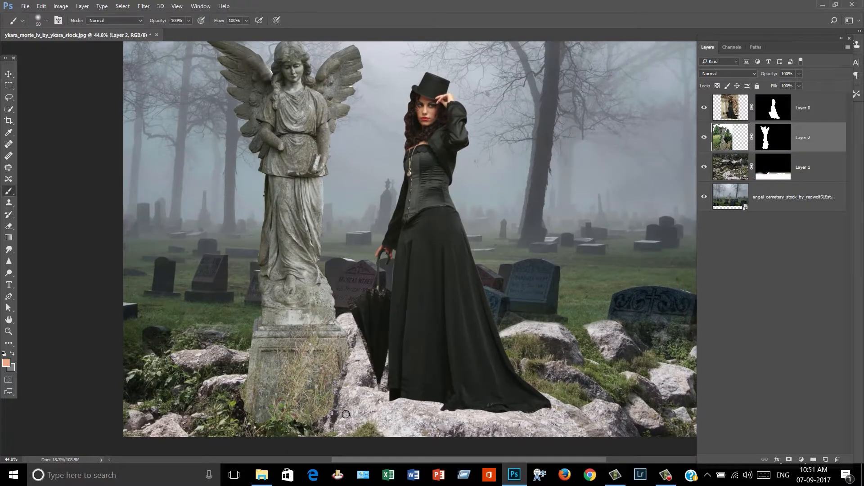
pyautogui.press(']')
pyautogui.press(']')
pyautogui.press(']')
pyautogui.press(']')
pyautogui.press(']')
pyautogui.press(']')
pyautogui.press(']')
pyautogui.press(']')
pyautogui.press(']')
pyautogui.press(']')
pyautogui.press(']')
pyautogui.press(']')
pyautogui.press(']')
pyautogui.press(']')
pyautogui.press(']')
pyautogui.press(']')
pyautogui.moveTo(358, 398)
pyautogui.mouseDown()
pyautogui.moveTo(370, 418)
pyautogui.moveTo(378, 390)
pyautogui.mouseUp()
pyautogui.hotkey('ctrl', 'z')
pyautogui.click(773, 138)
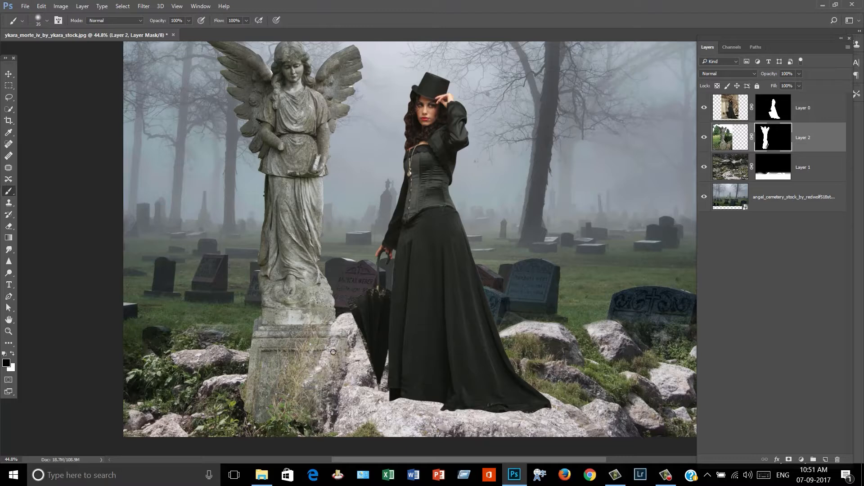
pyautogui.press(']')
pyautogui.press(']')
pyautogui.press(']')
pyautogui.press(']')
pyautogui.press(']')
pyautogui.press(']')
pyautogui.press(']')
pyautogui.moveTo(318, 398); pyautogui.dragTo(259, 407)
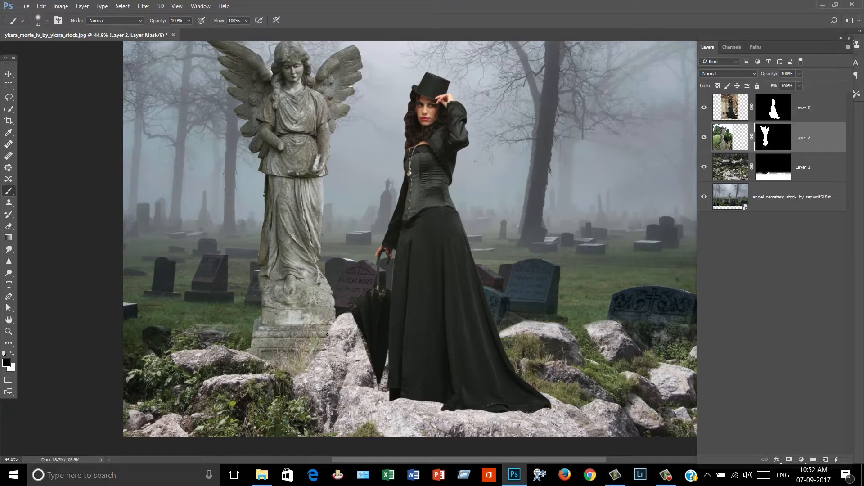
# Step: Refine Layer 2's mask along the rock edge with the layer temporarily at 58% opacity, and restore 100% opacity
pyautogui.click(704, 137)
pyautogui.click(704, 137)
pyautogui.moveTo(794, 84); pyautogui.dragTo(778, 85)
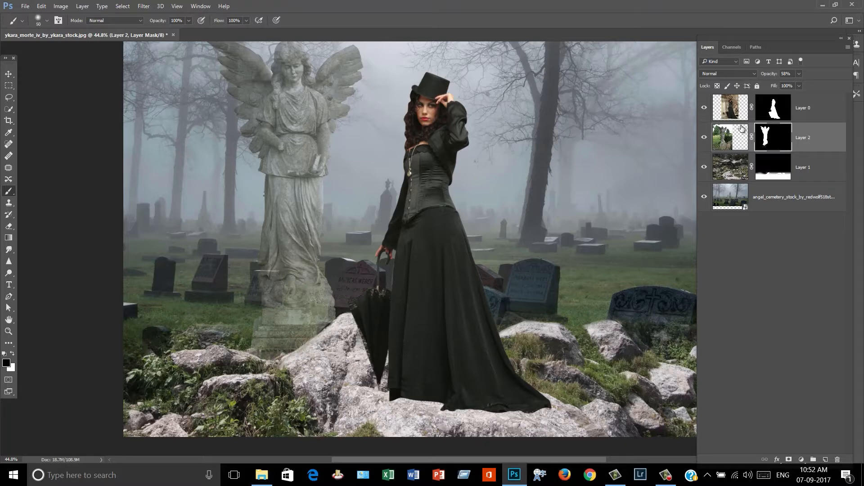
pyautogui.moveTo(805, 86); pyautogui.dragTo(820, 86)
pyautogui.press('[')
pyautogui.press('[')
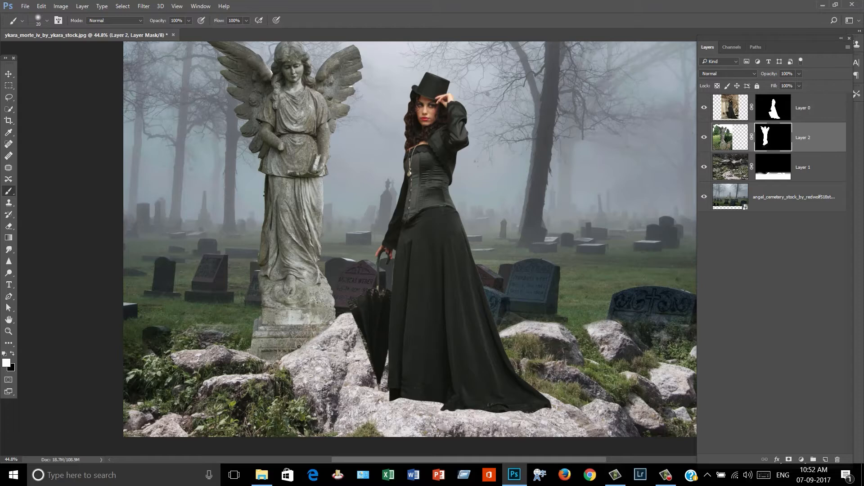
# Step: Scale the woman on Layer 0 down to about 93.4%, keeping her on the pale rock
pyautogui.scroll(-3, 337, 328)
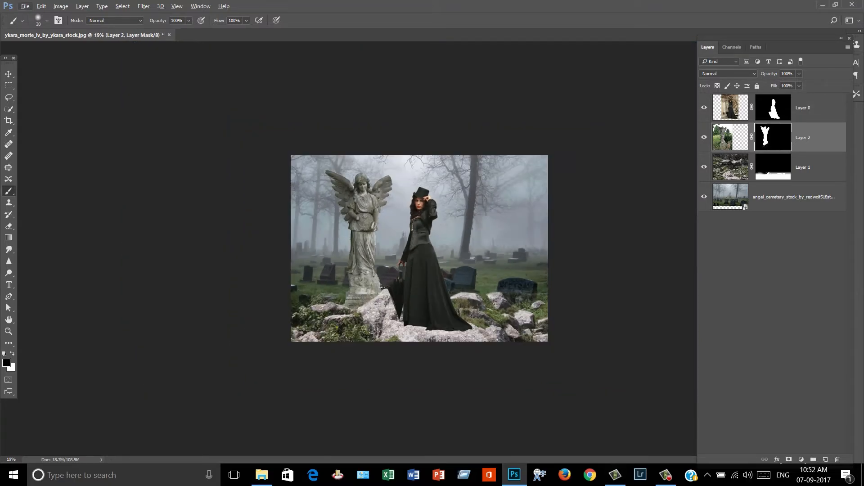
pyautogui.scroll(1, 337, 328)
pyautogui.press('v')
pyautogui.scroll(1, 336, 328)
pyautogui.click(731, 108)
pyautogui.hotkey('ctrl', 't')
pyautogui.moveTo(523, 84)
pyautogui.mouseDown()
pyautogui.moveTo(507, 112)
pyautogui.moveTo(519, 90)
pyautogui.mouseUp()
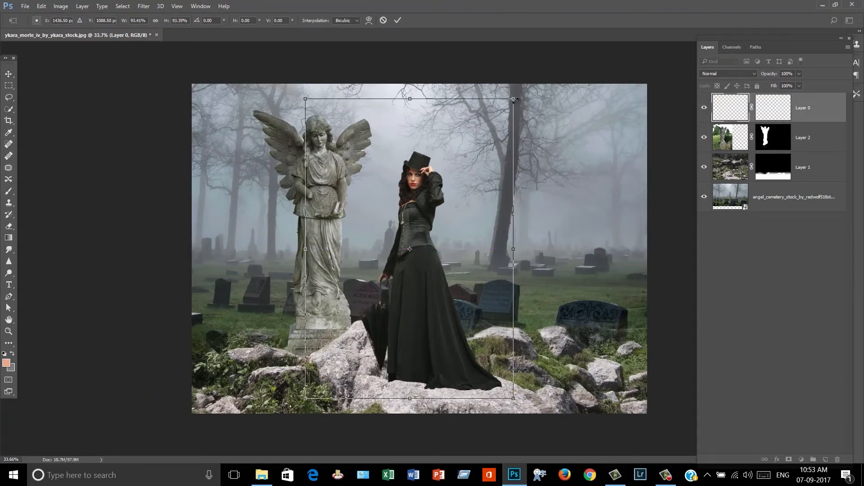
pyautogui.press('Return')
pyautogui.scroll(-1, 450, 212)
pyautogui.scroll(3, 357, 282)
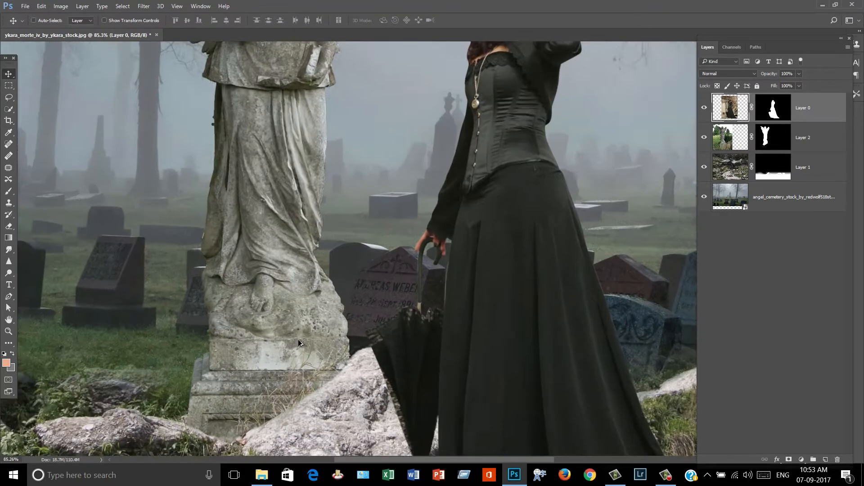
pyautogui.scroll(-4, 357, 282)
# Step: Open land_of_sorrow_02_unrestricted_by_elandria-d5loicd.jpg from the stock folder in Photoshop and place it in a floating window
pyautogui.click(262, 475)
pyautogui.rightClick(641, 143)
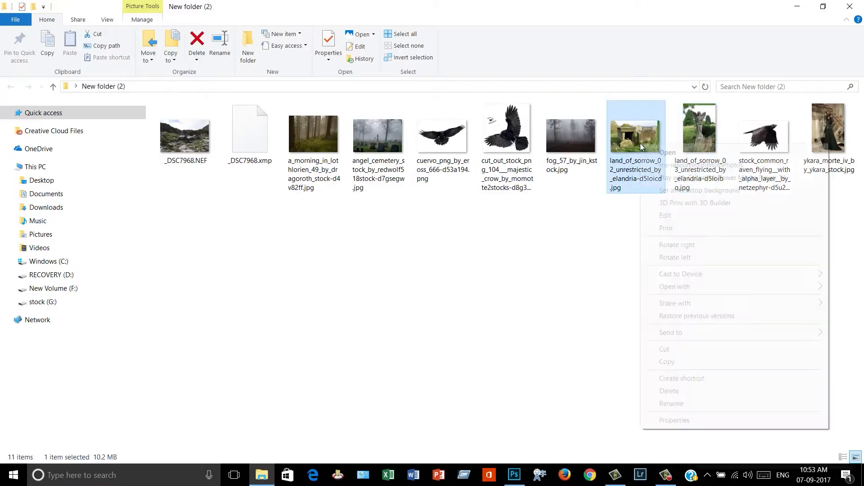
pyautogui.moveTo(698, 286)
pyautogui.click(549, 286)
pyautogui.moveTo(252, 35); pyautogui.dragTo(421, 107)
# Step: Trace the large carved tombstone with the Pen tool and mask out its surroundings
pyautogui.press('p')
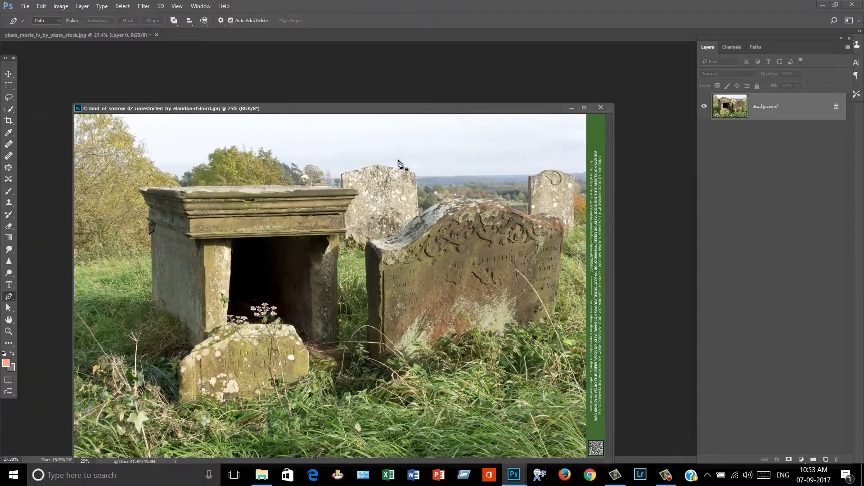
pyautogui.hotkey('ctrl', '+')
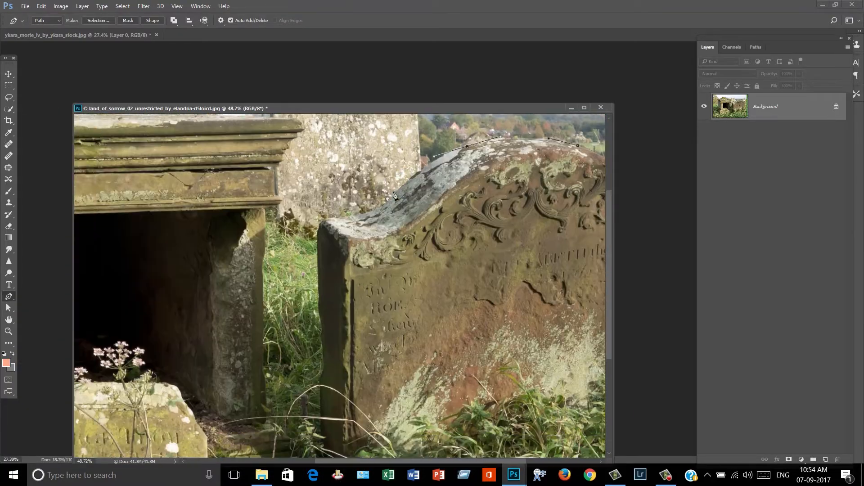
pyautogui.scroll(-6, 325, 234)
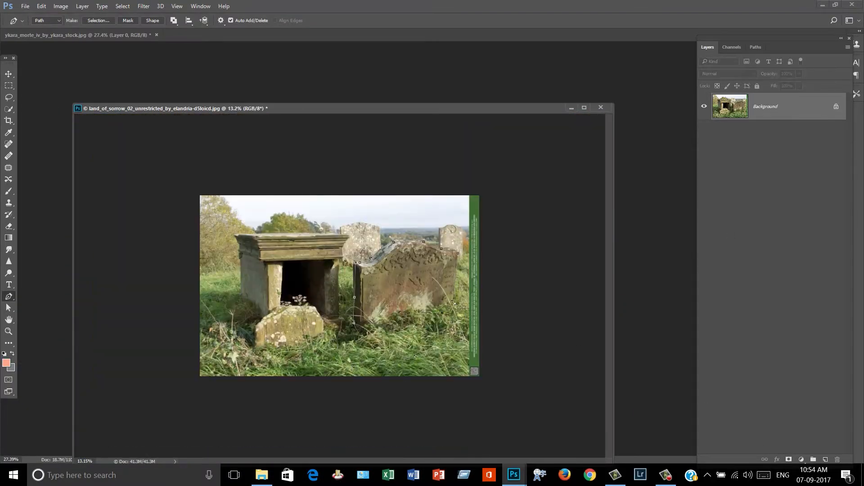
pyautogui.click(788, 460)
# Step: Copy the masked tombstone into the composite, close its source image, and move the new layer below Layer 2
pyautogui.moveTo(372, 111); pyautogui.dragTo(159, 109)
pyautogui.moveTo(206, 272); pyautogui.dragTo(506, 273)
pyautogui.click(388, 104)
pyautogui.click(437, 181)
pyautogui.moveTo(818, 111); pyautogui.dragTo(815, 193)
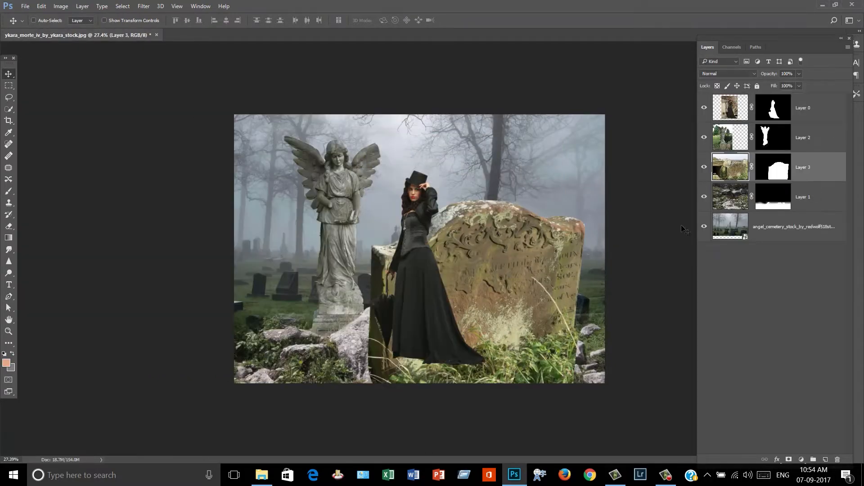
# Step: Scale the tombstone on Layer 3 down, move it to the far side of the woman from the statue, and flip it horizontally
pyautogui.hotkey('ctrl', 't')
pyautogui.moveTo(630, 107); pyautogui.dragTo(456, 219)
pyautogui.moveTo(407, 278); pyautogui.dragTo(693, 283)
pyautogui.rightClick(556, 279)
pyautogui.click(601, 425)
# Step: Skew and slightly enlarge the flipped tombstone, setting it among the rocks beyond the woman's dress train
pyautogui.moveTo(612, 221); pyautogui.dragTo(621, 236)
pyautogui.moveTo(496, 371); pyautogui.dragTo(472, 381)
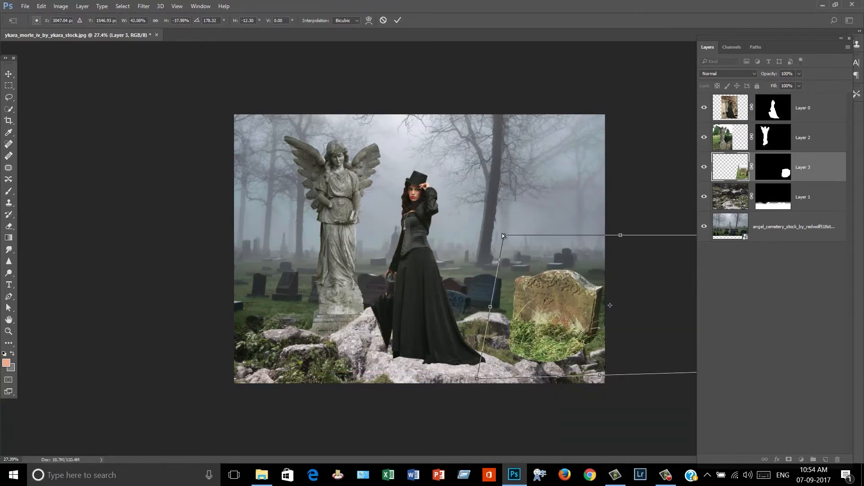
pyautogui.moveTo(505, 235); pyautogui.dragTo(484, 225)
pyautogui.moveTo(547, 277); pyautogui.dragTo(548, 287)
pyautogui.press('Return')
pyautogui.hotkey('ctrl', '0')
pyautogui.moveTo(604, 337); pyautogui.dragTo(606, 336)
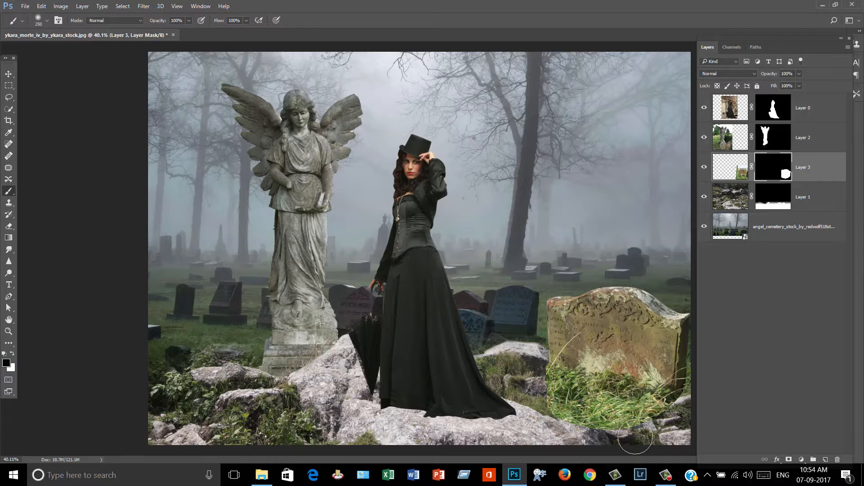
# Step: Hide the grass at the tombstone's base by painting black on Layer 3's mask, blending the stone into the rocks
pyautogui.moveTo(549, 398); pyautogui.dragTo(682, 421)
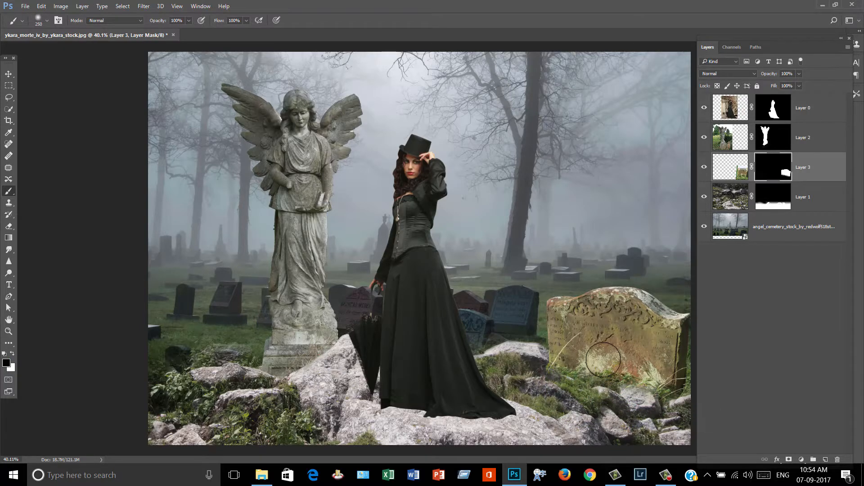
pyautogui.press('f')
pyautogui.press('[')
pyautogui.press('[')
pyautogui.press('[')
pyautogui.press('[')
pyautogui.press('[')
pyautogui.press('[')
pyautogui.press('[')
pyautogui.press('[')
pyautogui.press('[')
pyautogui.press('[')
# Step: Apply the layer mask of the woman on Layer 0 permanently
pyautogui.scroll(7, 559, 431)
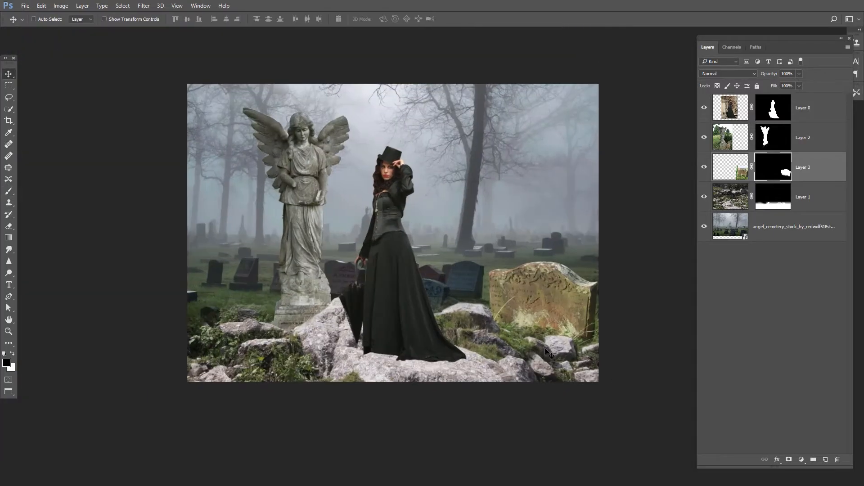
pyautogui.scroll(1, 451, 288)
pyautogui.moveTo(489, 252); pyautogui.dragTo(482, 277)
pyautogui.rightClick(773, 108)
pyautogui.click(781, 139)
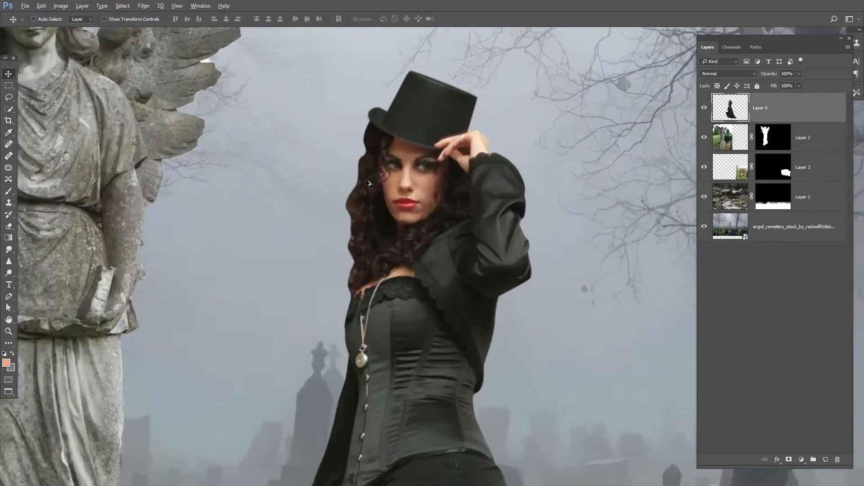
# Step: Smudge fine curly strands outward along the woman's hair edges with a scattered-dot brush at 98% strength, sampling all layers
pyautogui.click(47, 19)
pyautogui.doubleClick(74, 233)
pyautogui.scroll(1, 357, 185)
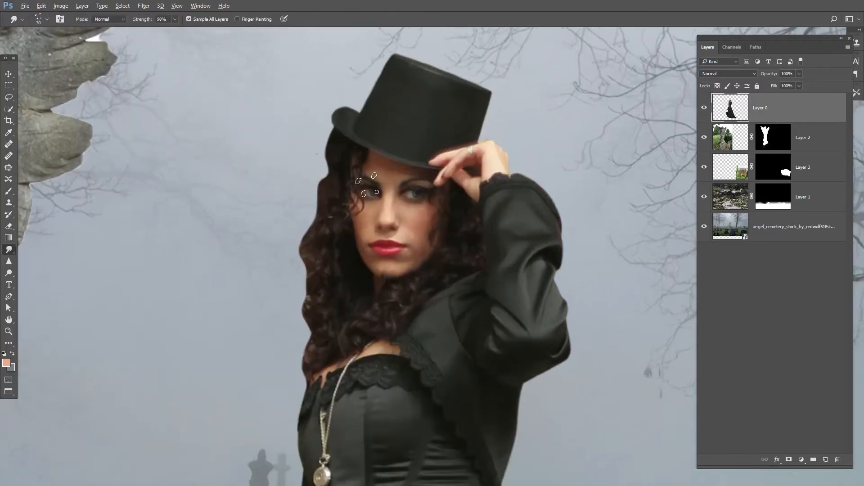
pyautogui.moveTo(358, 185)
pyautogui.mouseDown()
pyautogui.moveTo(346, 121)
pyautogui.moveTo(324, 171)
pyautogui.moveTo(330, 192)
pyautogui.moveTo(314, 220)
pyautogui.moveTo(314, 280)
pyautogui.mouseUp()
pyautogui.press(']')
pyautogui.press(']')
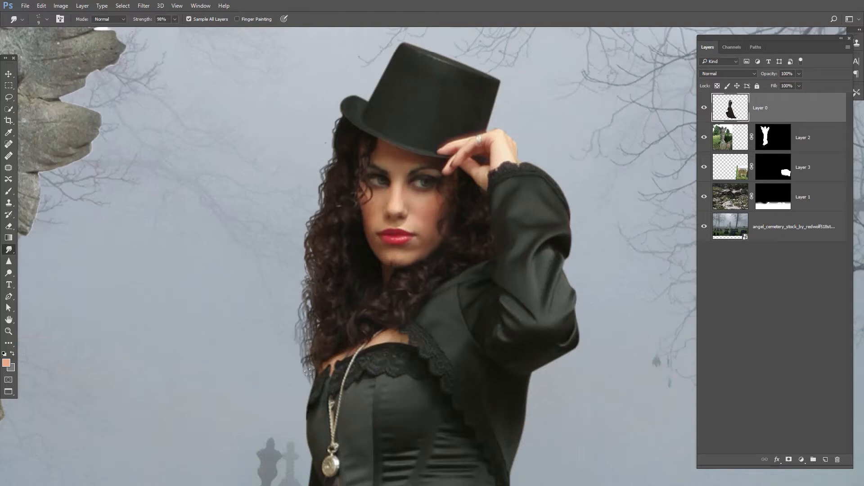
pyautogui.moveTo(493, 195); pyautogui.dragTo(443, 231)
pyautogui.scroll(-15, 371, 279)
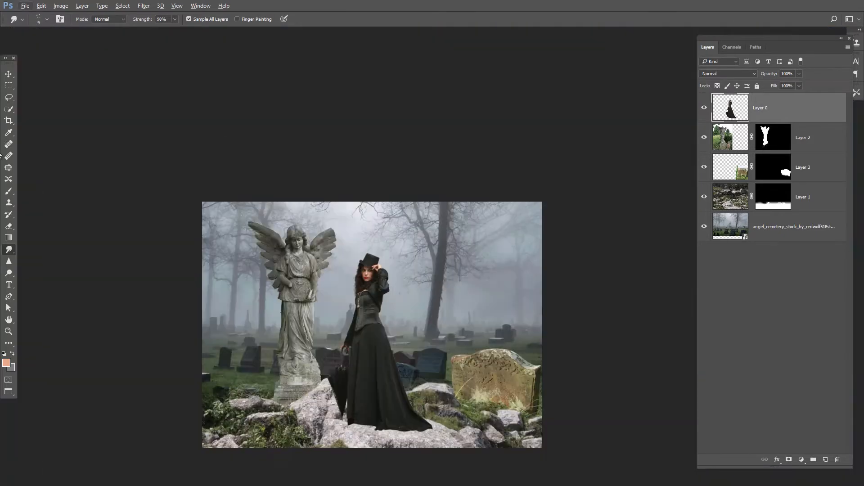
# Step: Add a gray Solid Color fill layer and place it beneath the cemetery background layer
pyautogui.scroll(4, 378, 341)
pyautogui.press('v')
pyautogui.moveTo(402, 341); pyautogui.dragTo(429, 300)
pyautogui.click(733, 236)
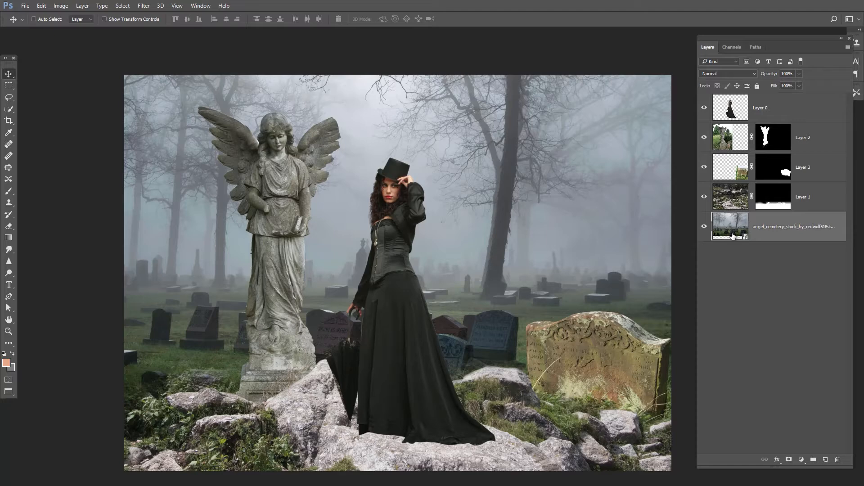
pyautogui.click(800, 464)
pyautogui.click(750, 247)
pyautogui.click(741, 180)
pyautogui.moveTo(793, 226); pyautogui.dragTo(805, 240)
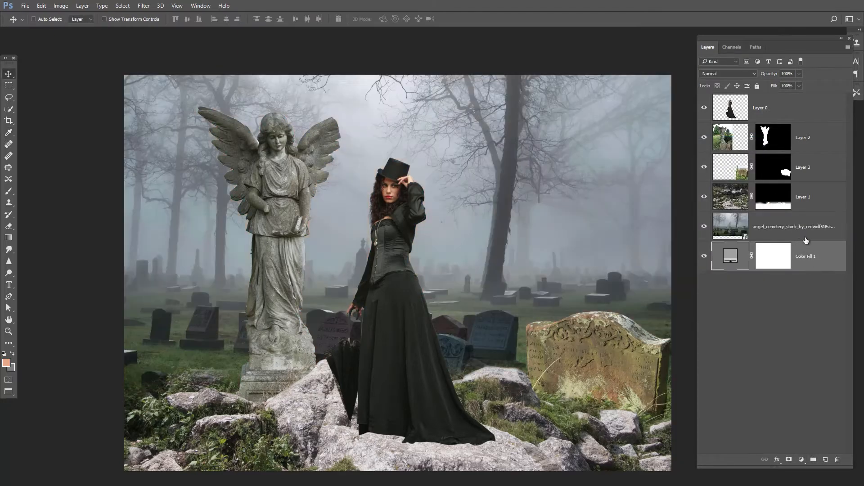
# Step: Add a Brightness/Contrast adjustment above the cemetery background with brightness -35 and contrast 51
pyautogui.click(813, 227)
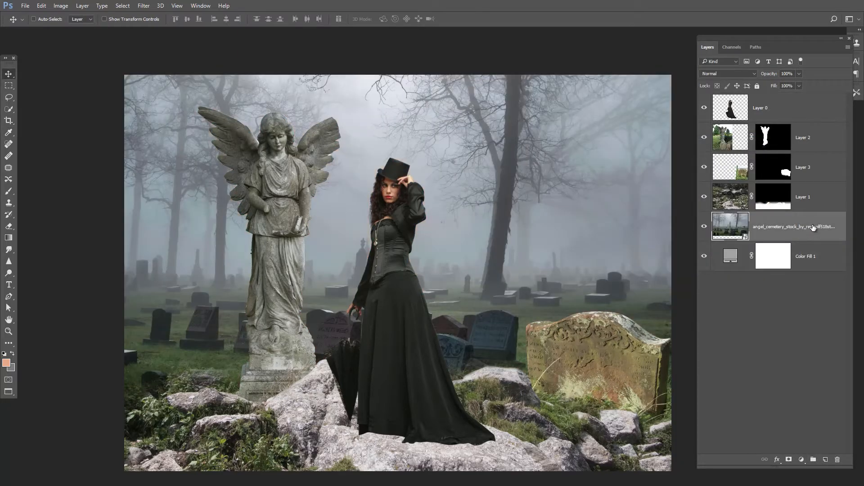
pyautogui.click(802, 459)
pyautogui.click(787, 284)
pyautogui.moveTo(483, 263)
pyautogui.mouseDown()
pyautogui.moveTo(470, 263)
pyautogui.moveTo(505, 280)
pyautogui.moveTo(475, 263)
pyautogui.mouseUp()
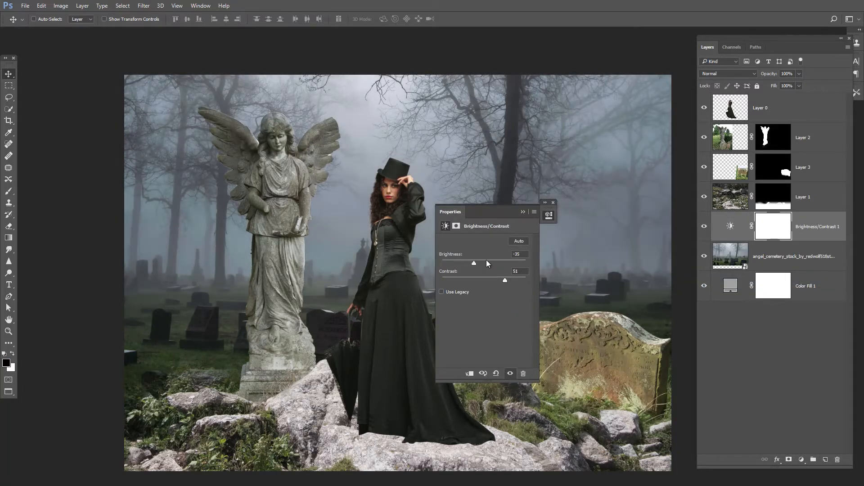
pyautogui.click(523, 212)
# Step: Add a Levels adjustment directly above the cemetery background, raising the black input, with midtones 0.97 and white input 247
pyautogui.click(794, 264)
pyautogui.click(801, 459)
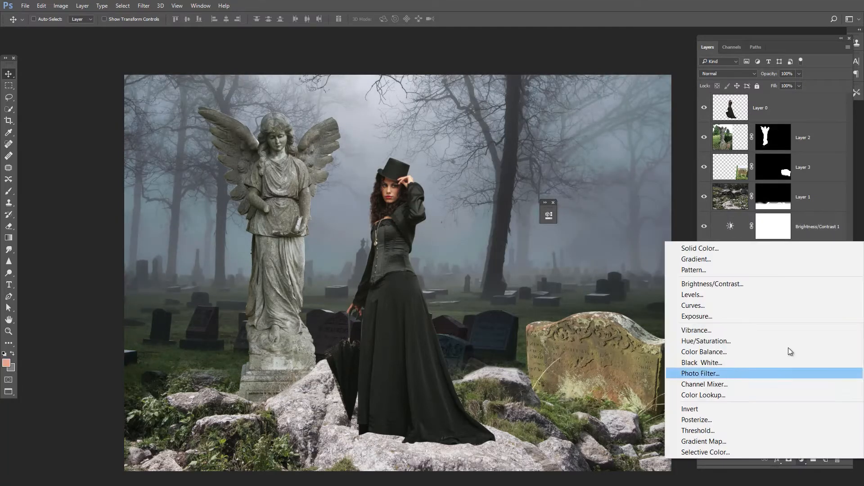
pyautogui.click(766, 298)
pyautogui.moveTo(489, 304); pyautogui.dragTo(525, 304)
pyautogui.moveTo(453, 304); pyautogui.dragTo(457, 305)
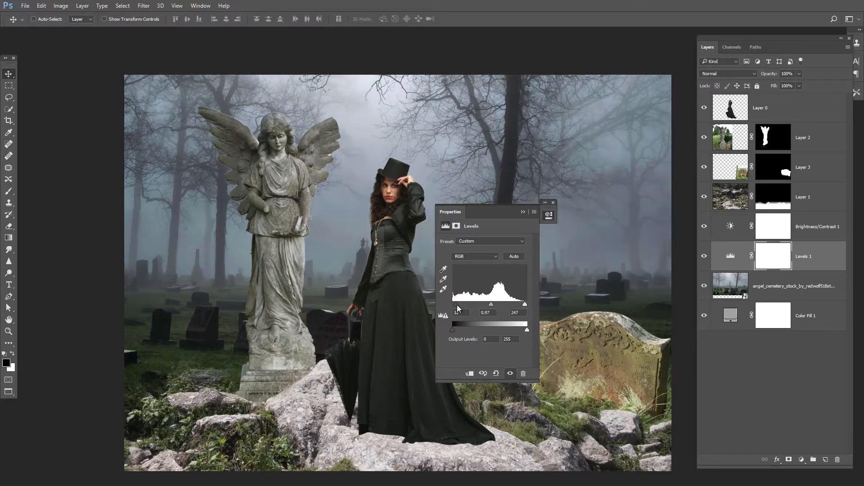
pyautogui.click(523, 213)
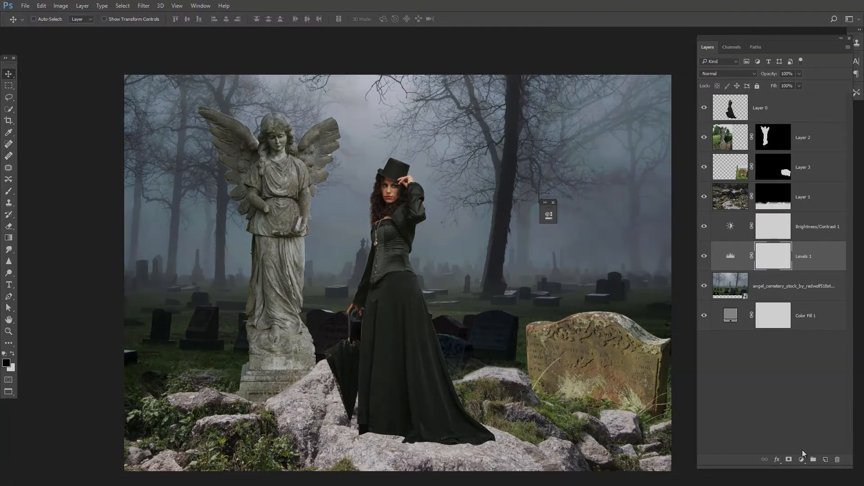
pyautogui.click(812, 284)
pyautogui.click(802, 459)
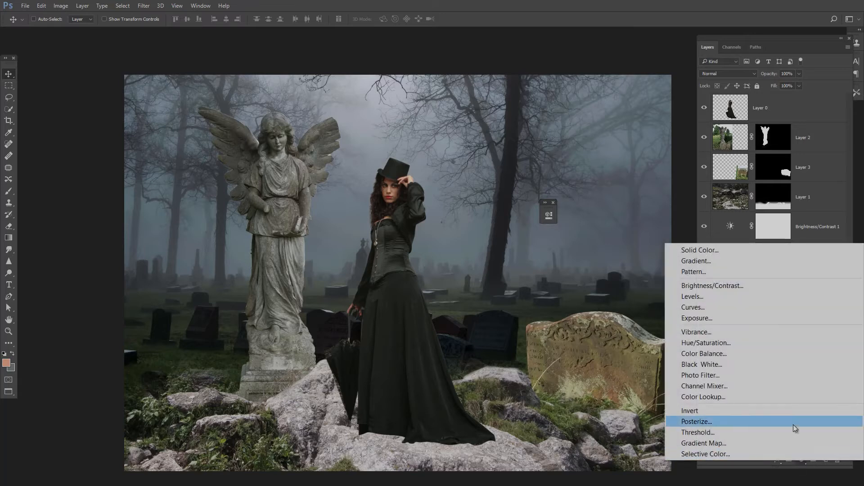
pyautogui.click(780, 396)
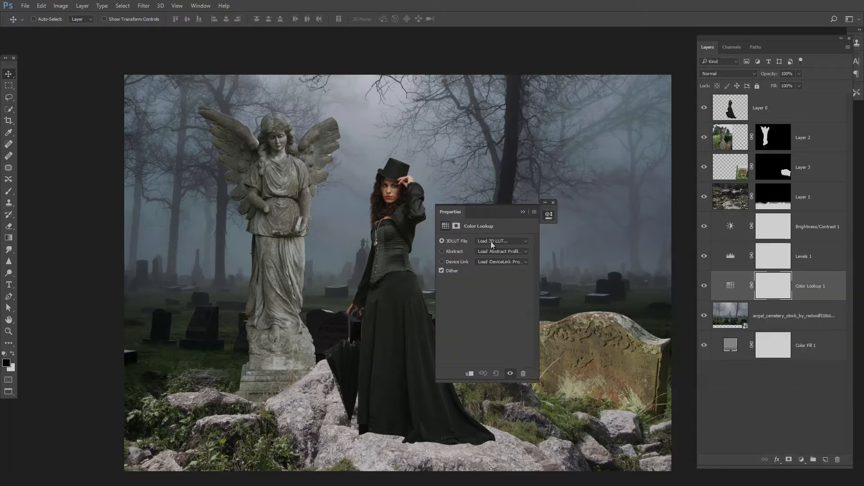
pyautogui.click(495, 242)
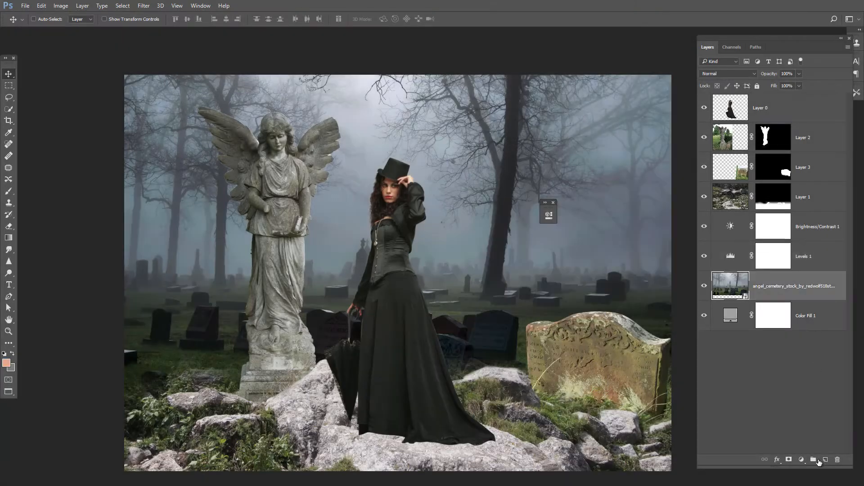
# Step: Add a Color Lookup adjustment directly above the cemetery background and load a 3D LUT giving a dark blue night look
pyautogui.click(802, 460)
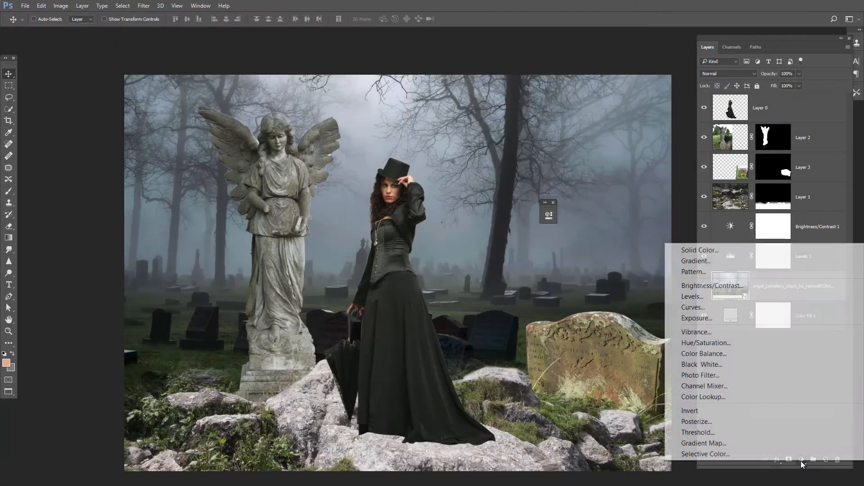
pyautogui.click(782, 398)
pyautogui.click(495, 243)
pyautogui.click(495, 242)
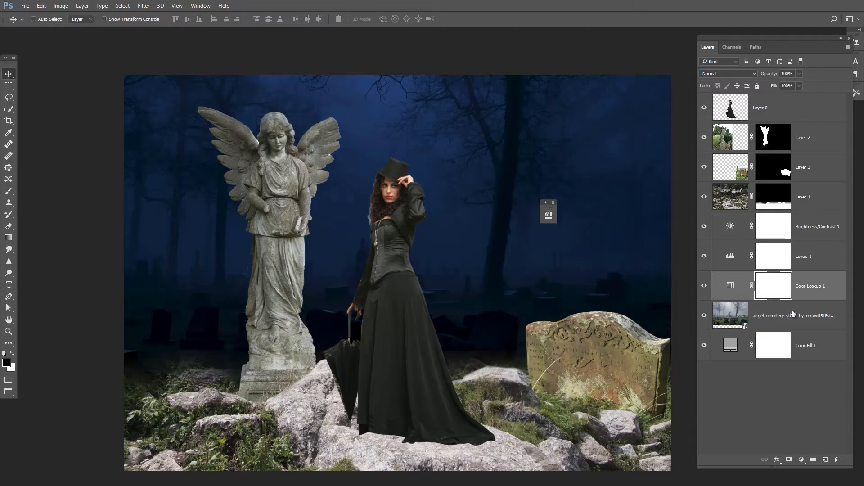
# Step: Add a second Brightness/Contrast adjustment above the Color Lookup and strongly raise the brightness of the night background
pyautogui.click(801, 460)
pyautogui.click(775, 281)
pyautogui.moveTo(484, 263); pyautogui.dragTo(441, 280)
pyautogui.moveTo(515, 263); pyautogui.dragTo(521, 263)
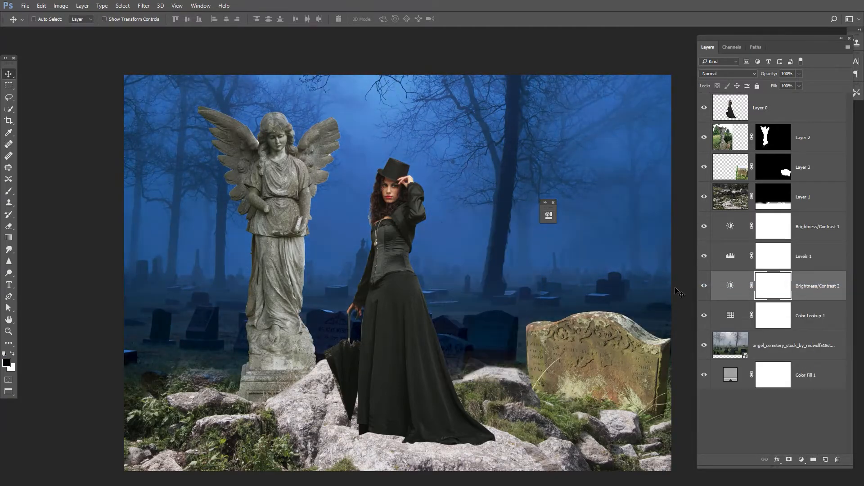
# Step: Add a Photo Filter adjustment directly above the cemetery background, using Deep Blue at 25% density
pyautogui.click(810, 345)
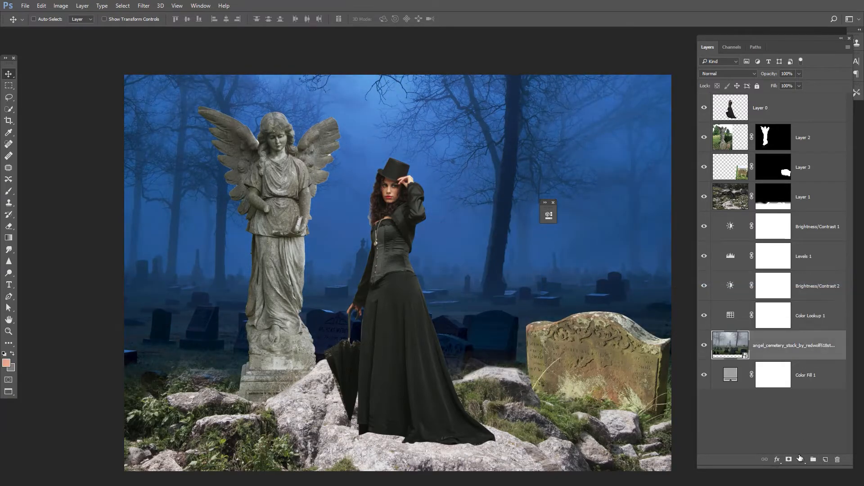
pyautogui.click(801, 460)
pyautogui.click(785, 373)
pyautogui.click(498, 242)
pyautogui.click(491, 364)
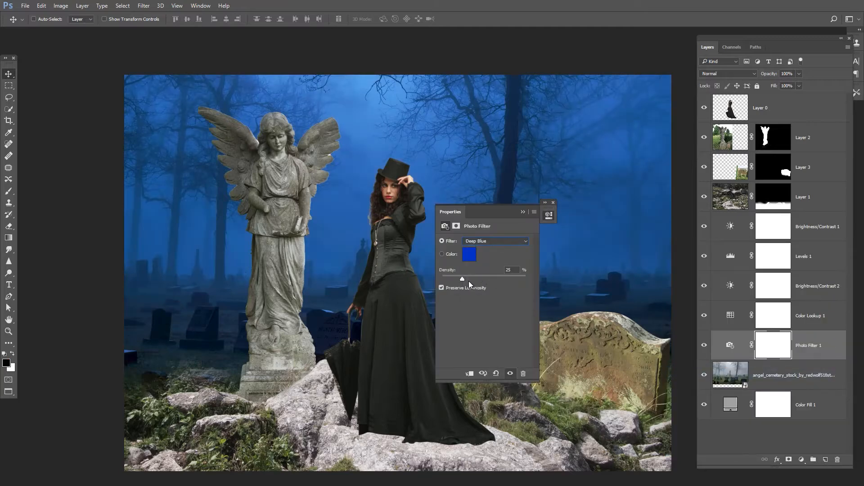
pyautogui.click(523, 211)
# Step: Add a Selective Color adjustment above Brightness/Contrast 1, lowering cyan and raising magenta to turn the background's blue toward violet
pyautogui.click(794, 376)
pyautogui.click(815, 227)
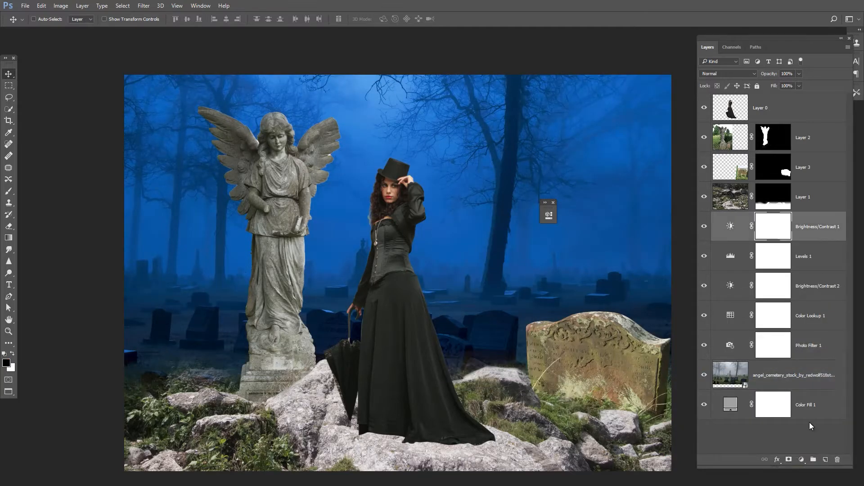
pyautogui.click(801, 460)
pyautogui.click(705, 453)
pyautogui.click(495, 251)
pyautogui.click(496, 312)
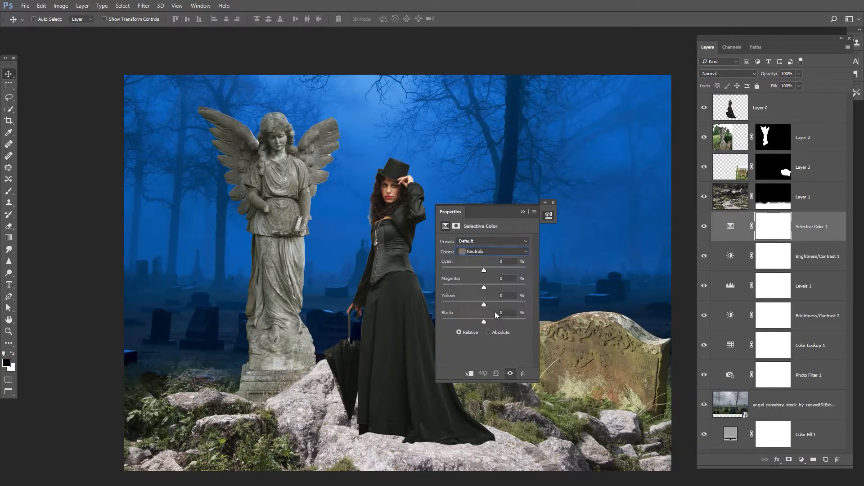
pyautogui.click(500, 251)
pyautogui.click(486, 279)
pyautogui.moveTo(484, 288)
pyautogui.mouseDown()
pyautogui.moveTo(449, 304)
pyautogui.moveTo(523, 303)
pyautogui.moveTo(477, 286)
pyautogui.moveTo(496, 287)
pyautogui.mouseUp()
pyautogui.moveTo(483, 271); pyautogui.dragTo(463, 272)
pyautogui.moveTo(484, 322)
pyautogui.mouseDown()
pyautogui.moveTo(474, 320)
pyautogui.moveTo(485, 317)
pyautogui.mouseUp()
pyautogui.moveTo(462, 271); pyautogui.dragTo(461, 272)
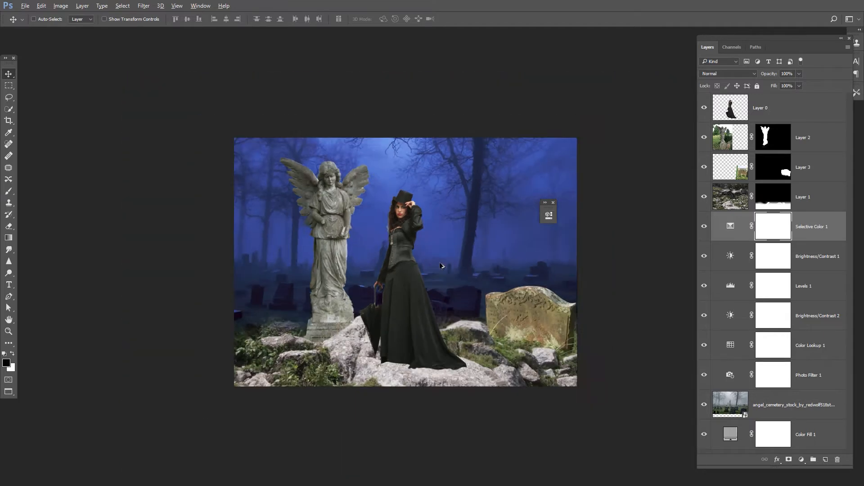
# Step: Clip all six adjustment layers, from Selective Color down to Photo Filter, to the cemetery background layer
pyautogui.hotkey('ctrl', '+')
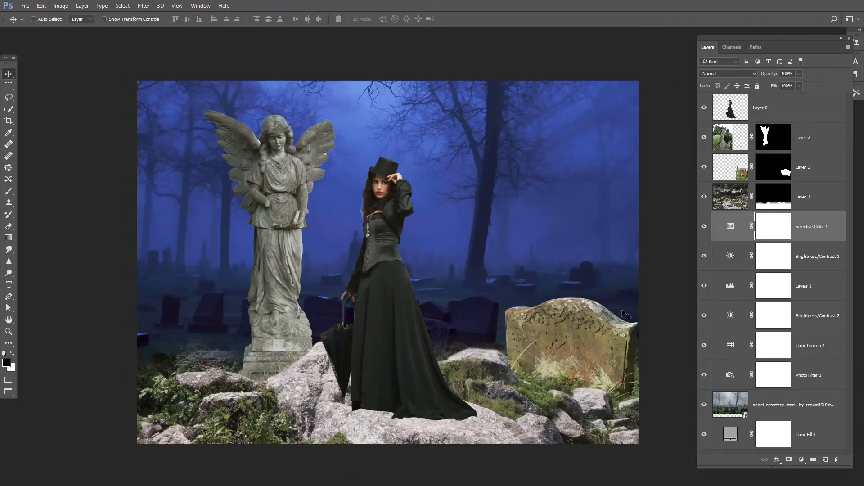
pyautogui.hotkey('ctrl', 'alt', 'g')
pyautogui.click(820, 265)
pyautogui.hotkey('ctrl', 'alt', 'g')
pyautogui.click(817, 294)
pyautogui.hotkey('ctrl', 'alt', 'g')
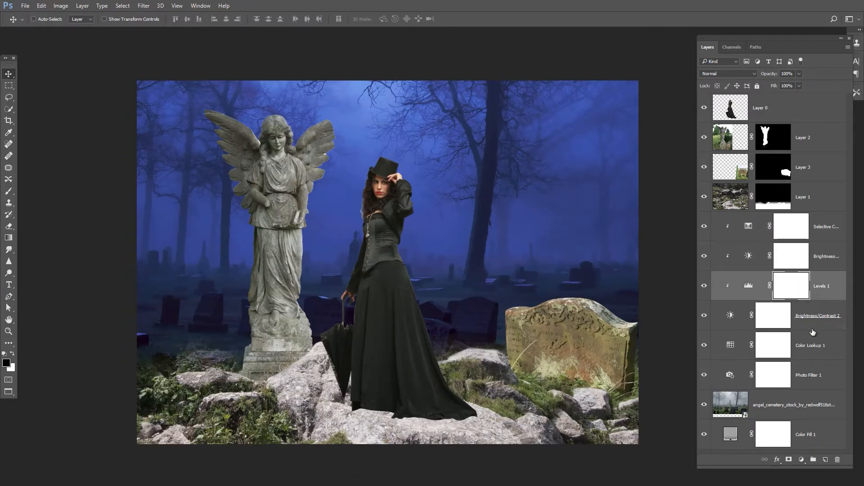
pyautogui.click(813, 326)
pyautogui.hotkey('ctrl', 'alt', 'g')
pyautogui.click(818, 352)
# Step: Add a Brightness/Contrast adjustment clipped to the rocks on Layer 1, with brightness -113 and contrast 20
pyautogui.click(810, 198)
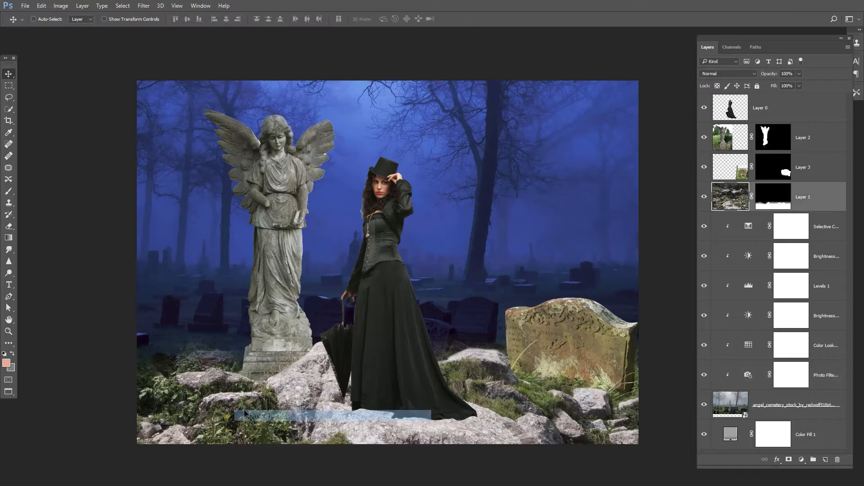
pyautogui.click(802, 459)
pyautogui.click(693, 280)
pyautogui.moveTo(484, 263); pyautogui.dragTo(450, 264)
pyautogui.hotkey('ctrl', 'alt', 'g')
pyautogui.moveTo(496, 280); pyautogui.dragTo(451, 264)
pyautogui.moveTo(489, 280); pyautogui.dragTo(493, 280)
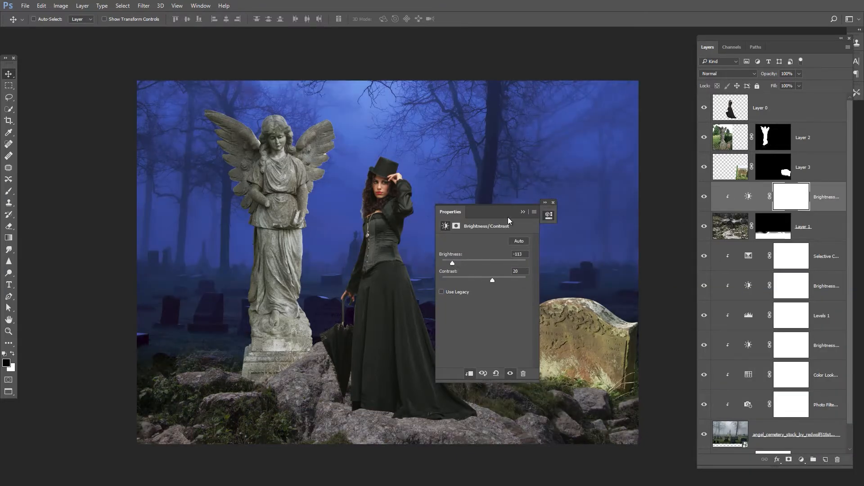
pyautogui.click(523, 211)
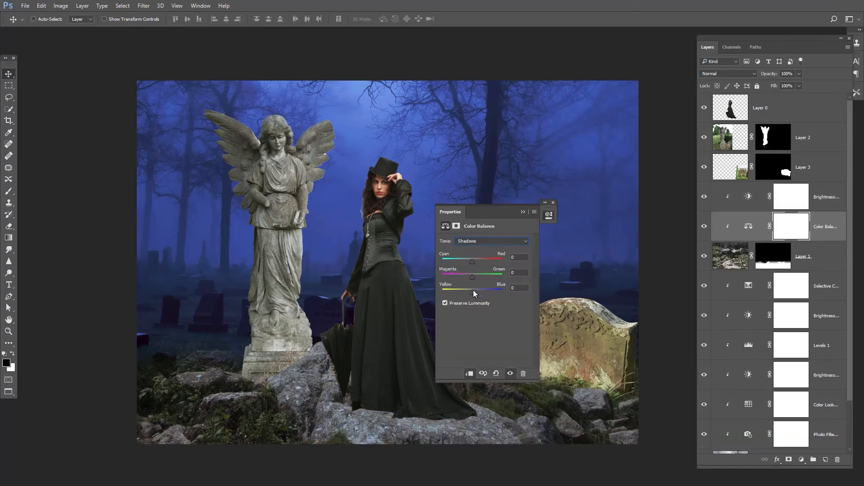
pyautogui.moveTo(473, 292)
pyautogui.mouseDown()
pyautogui.moveTo(460, 262)
pyautogui.moveTo(465, 277)
pyautogui.mouseUp()
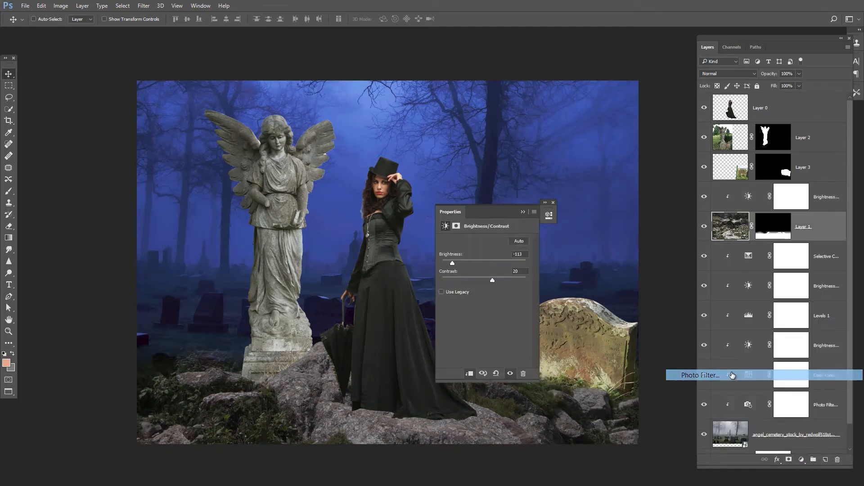
pyautogui.click(495, 241)
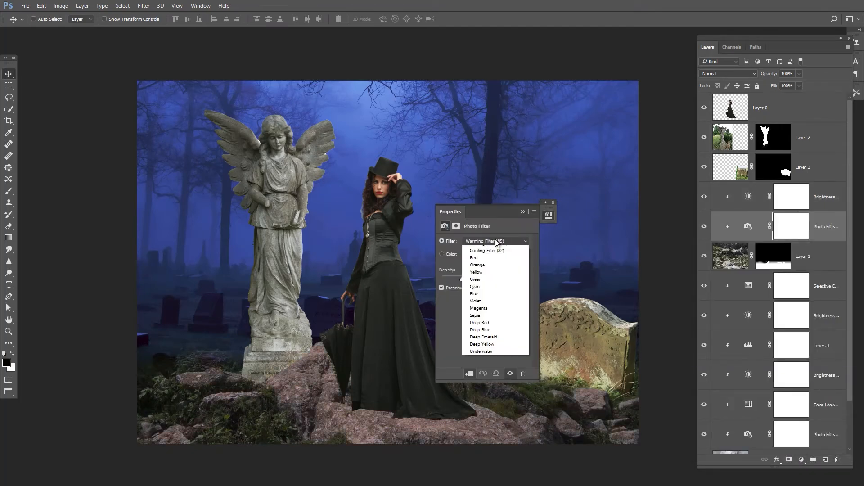
pyautogui.click(482, 365)
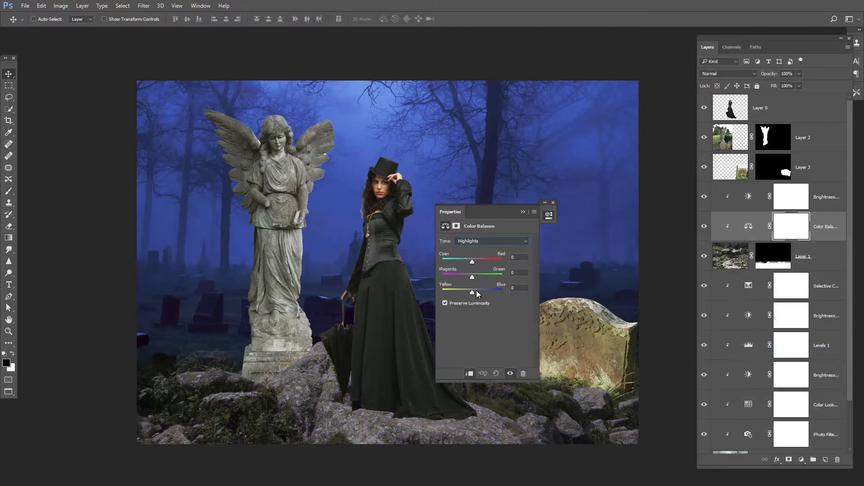
# Step: Shift the rocks toward cyan and blue with a Color Balance adjustment clipped to Layer 1, including its highlights
pyautogui.moveTo(472, 261); pyautogui.dragTo(466, 260)
pyautogui.moveTo(471, 293); pyautogui.dragTo(474, 288)
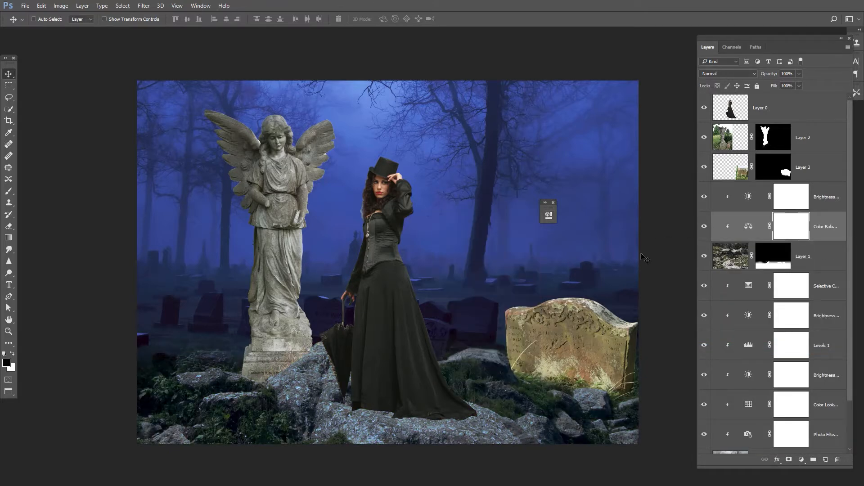
# Step: Add a Brightness/Contrast adjustment with brightness -62 and contrast 35, clipped to the tombstone on Layer 3
pyautogui.click(803, 167)
pyautogui.click(801, 460)
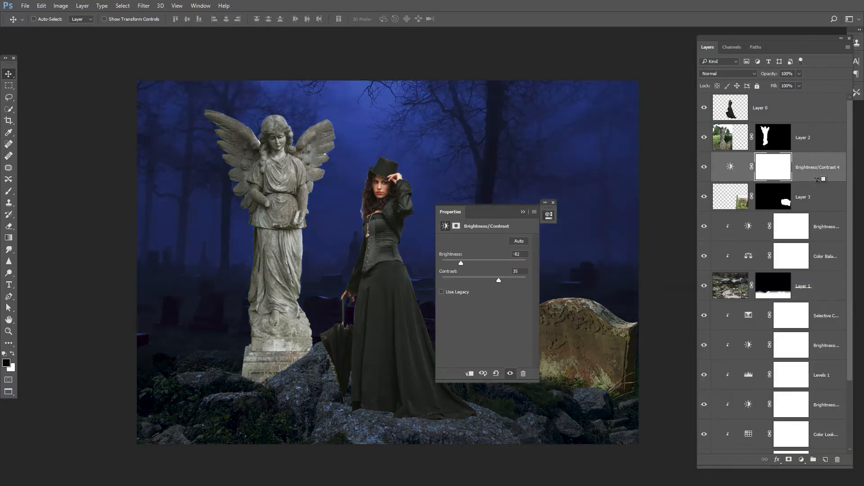
pyautogui.keyDown('alt'); pyautogui.click(818, 180); pyautogui.keyUp('alt')
# Step: Add a Hue/Saturation adjustment clipped to Layer 3 and mute the tombstone's yellow-green color
pyautogui.click(820, 197)
pyautogui.click(802, 460)
pyautogui.click(722, 344)
pyautogui.moveTo(483, 290)
pyautogui.mouseDown()
pyautogui.moveTo(442, 289)
pyautogui.moveTo(489, 291)
pyautogui.mouseUp()
# Step: Add a Color Balance adjustment clipped to Layer 3 and shift the tombstone toward a cool blue-gray
pyautogui.click(810, 227)
pyautogui.click(801, 459)
pyautogui.click(734, 350)
pyautogui.click(491, 265)
pyautogui.moveTo(471, 261); pyautogui.dragTo(482, 292)
pyautogui.click(523, 212)
# Step: Clip a Brightness/Contrast and a Hue/Saturation adjustment to the angel statue on Layer 2, darkening it and muting its color
pyautogui.click(806, 137)
pyautogui.click(801, 459)
pyautogui.click(702, 274)
pyautogui.click(469, 373)
pyautogui.click(548, 216)
pyautogui.click(804, 167)
pyautogui.click(801, 460)
pyautogui.click(702, 344)
# Step: Clip a Color Balance adjustment to Layer 2 to cool the statue toward blue, and recheck its Brightness/Contrast settings
pyautogui.click(804, 197)
pyautogui.click(801, 460)
pyautogui.click(702, 354)
pyautogui.moveTo(472, 262); pyautogui.dragTo(495, 280)
pyautogui.click(523, 212)
pyautogui.doubleClick(748, 137)
pyautogui.click(523, 212)
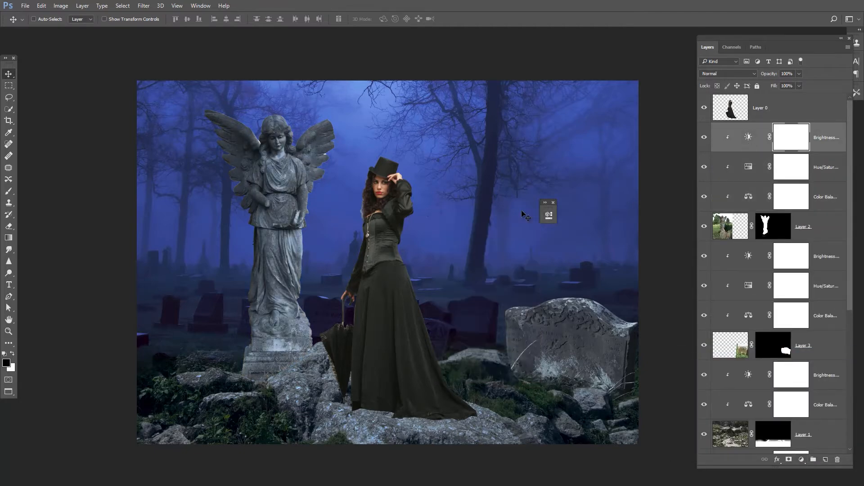
# Step: Burn the edge of the woman's curly hair on Layer 0 with a small Burn brush, range Midtones, exposure 35%
pyautogui.scroll(-2, 523, 214)
pyautogui.click(553, 202)
pyautogui.scroll(3, 530, 251)
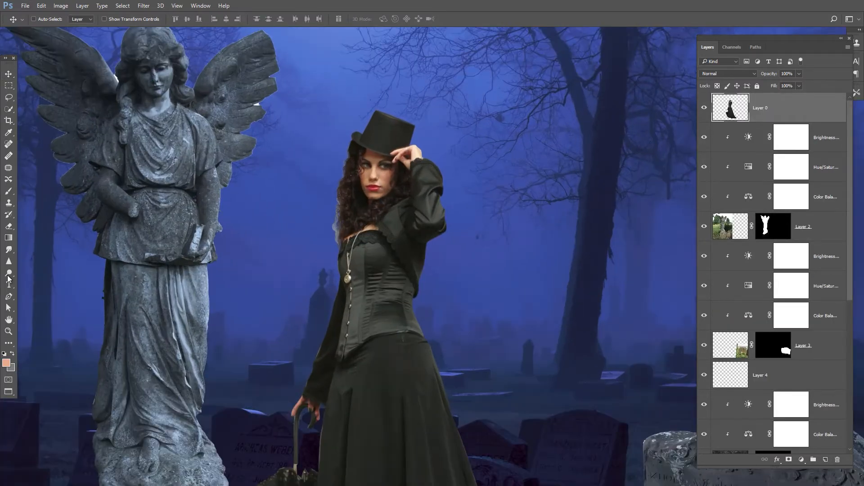
pyautogui.click(8, 274)
pyautogui.click(36, 283)
pyautogui.scroll(1, 360, 279)
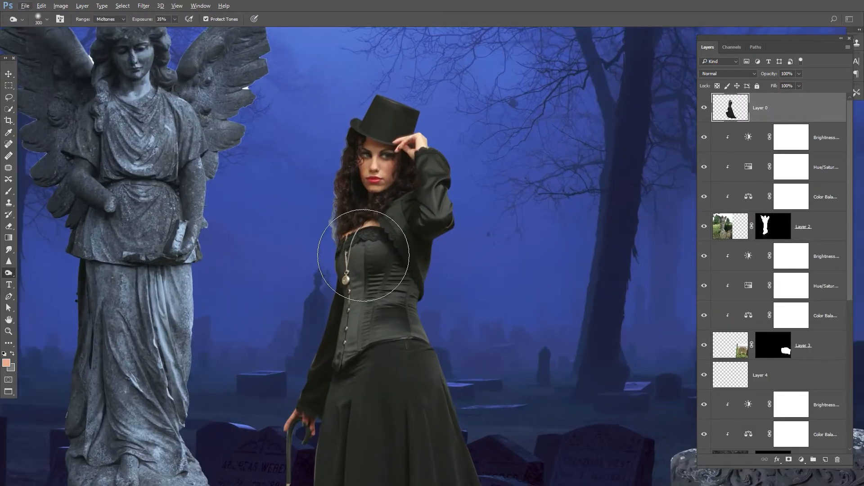
pyautogui.press('[')
pyautogui.press('[')
pyautogui.press('[')
pyautogui.press('[')
pyautogui.press('[')
pyautogui.press('[')
pyautogui.press('[')
pyautogui.press('[')
pyautogui.press('[')
pyautogui.press('[')
pyautogui.press('[')
pyautogui.press('[')
pyautogui.moveTo(332, 237); pyautogui.dragTo(331, 187)
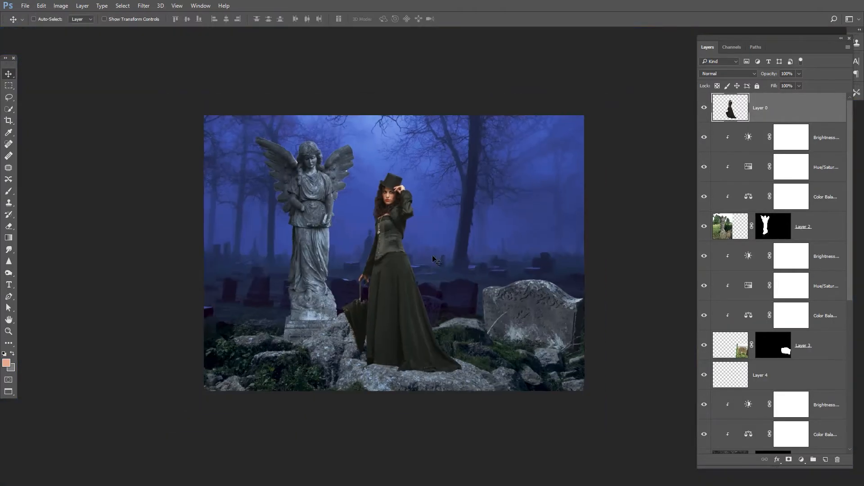
# Step: Create a new layer above the rocks' adjustments and set the brush's foreground color to a light blue matching the sky, RGB 144, 170, 243
pyautogui.scroll(-5, 830, 451)
pyautogui.press('d')
pyautogui.click(825, 459)
pyautogui.moveTo(519, 320); pyautogui.dragTo(485, 328)
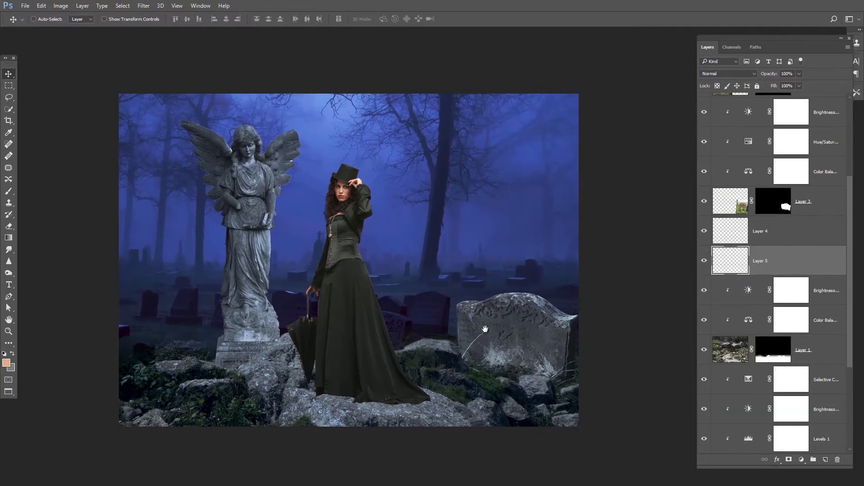
pyautogui.press('b')
pyautogui.click(6, 363)
pyautogui.click(735, 164)
pyautogui.keyDown('alt'); pyautogui.click(336, 130); pyautogui.keyUp('alt')
pyautogui.click(5, 367)
pyautogui.click(577, 180)
pyautogui.click(735, 164)
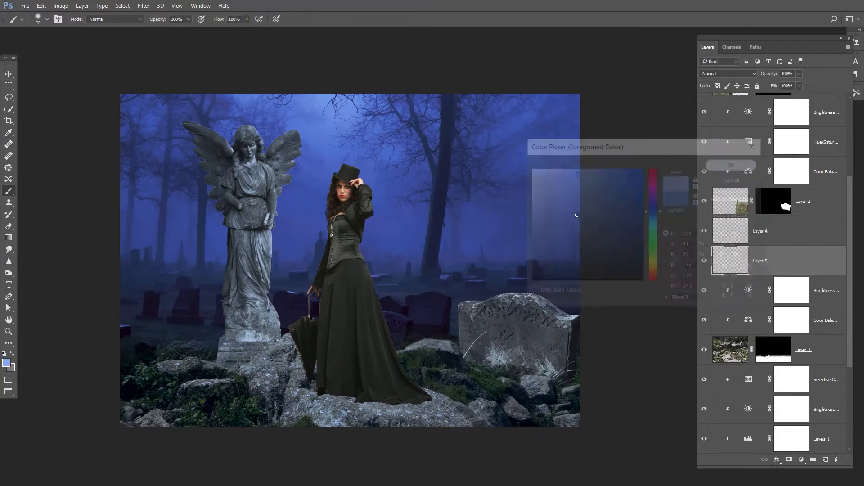
# Step: Choose a cloud-shaped brush around 1100 px, then try fog stamps beside the woman and undo them
pyautogui.click(46, 20)
pyautogui.doubleClick(314, 199)
pyautogui.click(302, 266)
pyautogui.hotkey('ctrl', 'z')
pyautogui.press('[')
pyautogui.press('[')
pyautogui.press('[')
pyautogui.press('[')
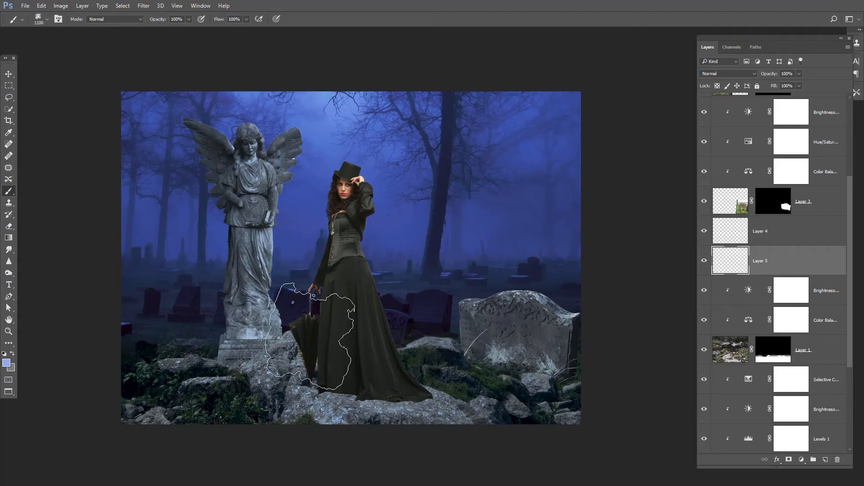
pyautogui.click(294, 339)
pyautogui.hotkey('ctrl', 'z')
# Step: Add a Color Lookup adjustment directly above the cemetery background photo with a preset that turns it into dark blue night
pyautogui.scroll(-4, 803, 306)
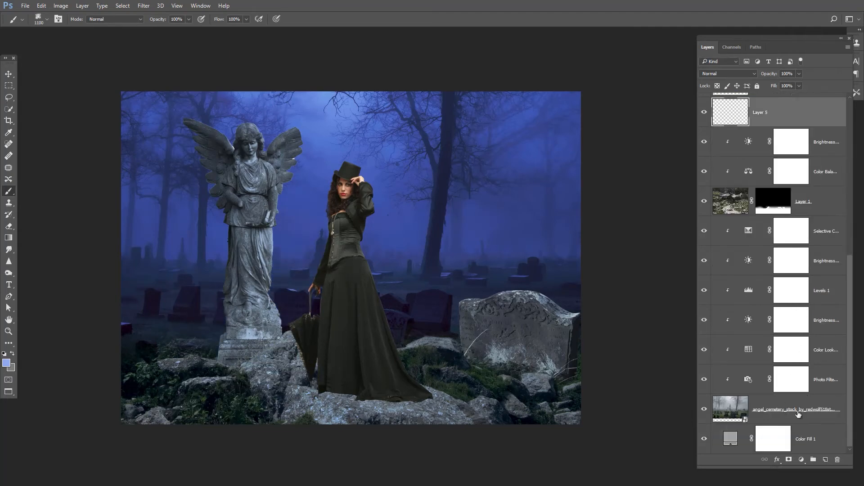
pyautogui.click(798, 414)
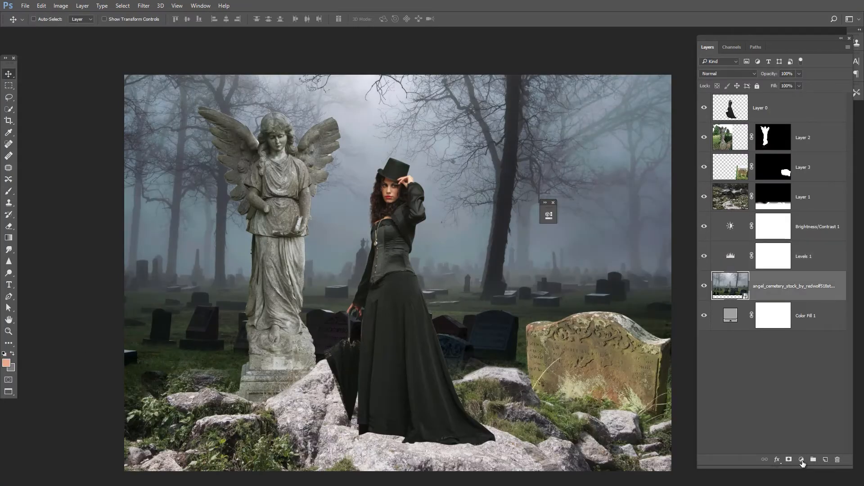
pyautogui.click(801, 460)
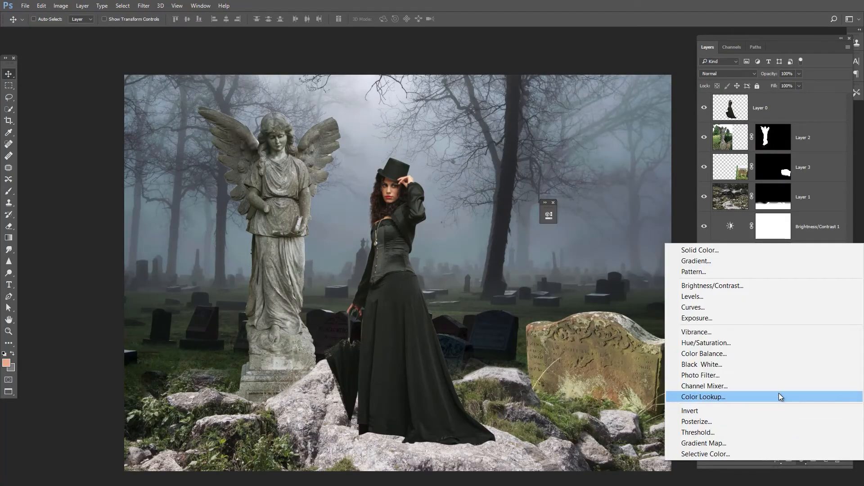
pyautogui.click(779, 395)
pyautogui.click(504, 241)
pyautogui.click(505, 449)
pyautogui.click(528, 210)
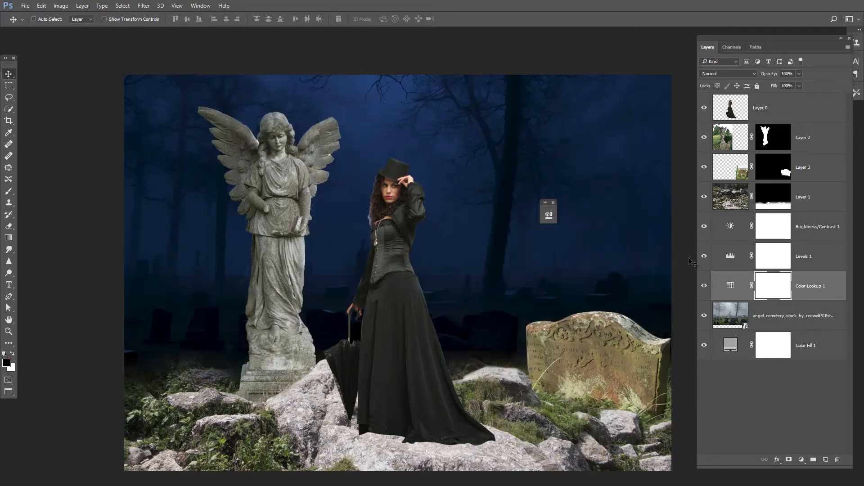
# Step: Add a Brightness/Contrast adjustment above Color Lookup 1, raising the background's brightness and lowering its contrast
pyautogui.click(792, 313)
pyautogui.click(817, 292)
pyautogui.click(802, 460)
pyautogui.click(742, 281)
pyautogui.moveTo(484, 262); pyautogui.dragTo(514, 262)
pyautogui.moveTo(484, 280); pyautogui.dragTo(468, 280)
pyautogui.click(523, 212)
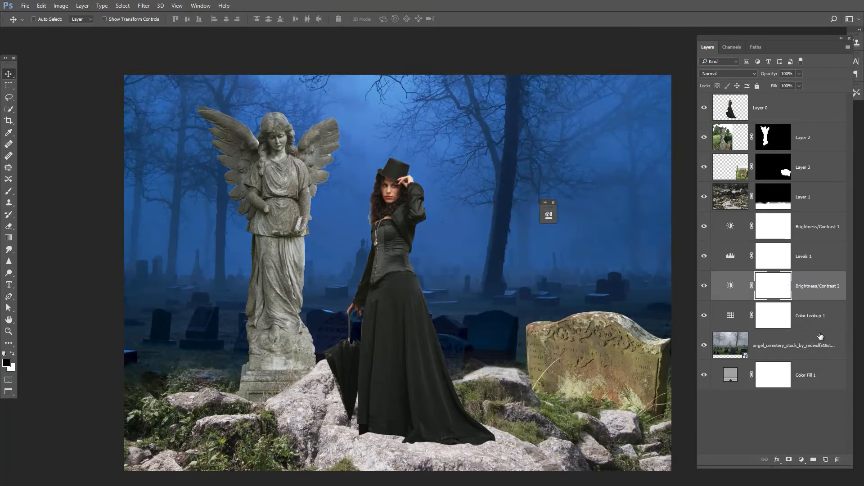
# Step: Add a Photo Filter adjustment directly above the cemetery photo, using the Deep Blue filter with increased density
pyautogui.click(817, 345)
pyautogui.click(801, 460)
pyautogui.click(729, 376)
pyautogui.click(498, 241)
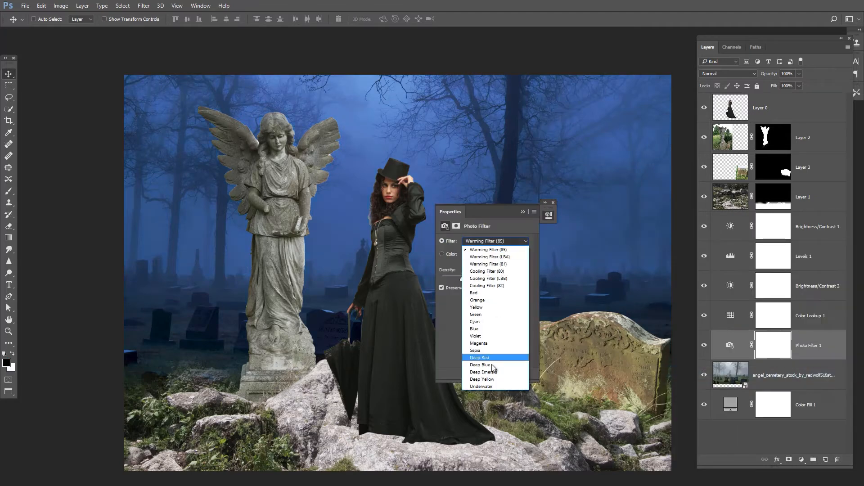
pyautogui.click(492, 366)
pyautogui.moveTo(464, 278); pyautogui.dragTo(481, 276)
pyautogui.click(528, 210)
pyautogui.click(801, 375)
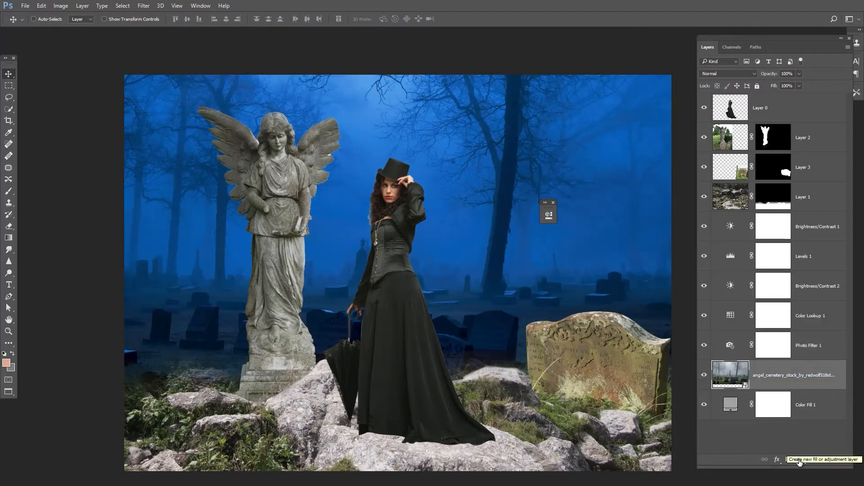
# Step: Add a Selective Color adjustment above Brightness/Contrast 1 and shift the background's Blues toward violet with slightly more black
pyautogui.click(810, 226)
pyautogui.click(801, 459)
pyautogui.click(796, 447)
pyautogui.click(511, 250)
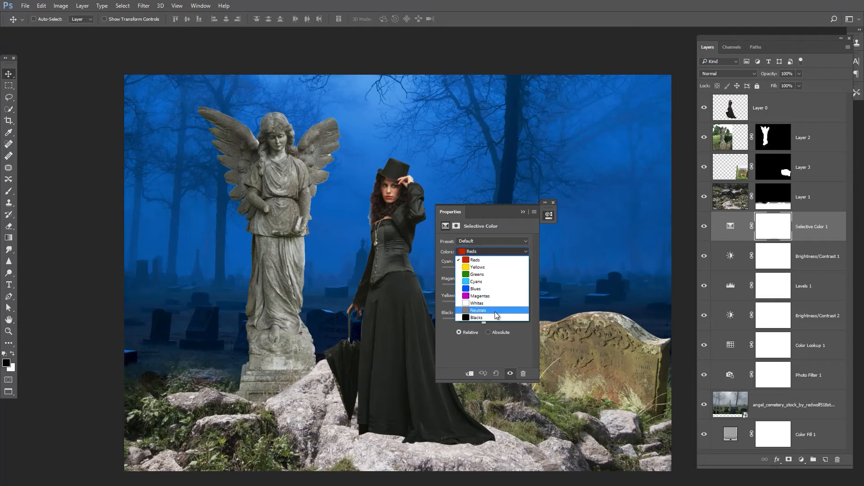
pyautogui.click(495, 311)
pyautogui.click(498, 252)
pyautogui.click(476, 289)
pyautogui.moveTo(488, 288); pyautogui.dragTo(462, 271)
pyautogui.moveTo(484, 321); pyautogui.dragTo(487, 321)
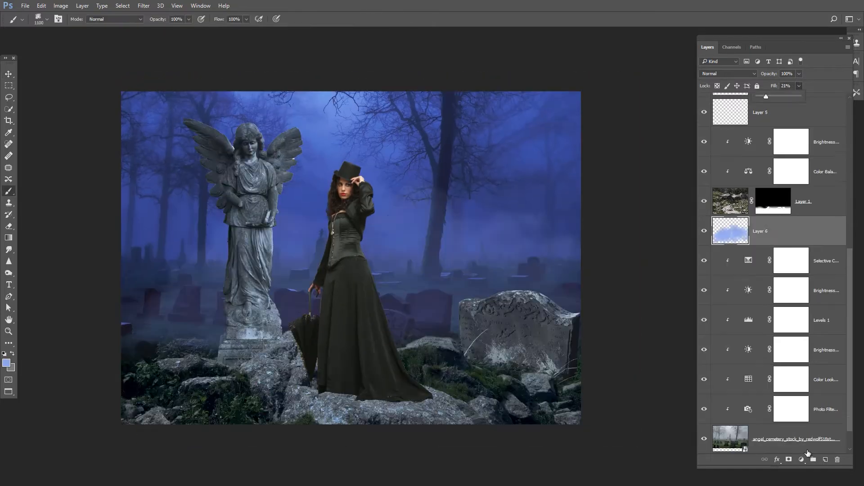
# Step: Stamp light blue fog on a new Layer 7 above Layer 6, spreading it behind the woman, the statue and the tombstone
pyautogui.click(826, 459)
pyautogui.click(323, 207)
pyautogui.click(331, 279)
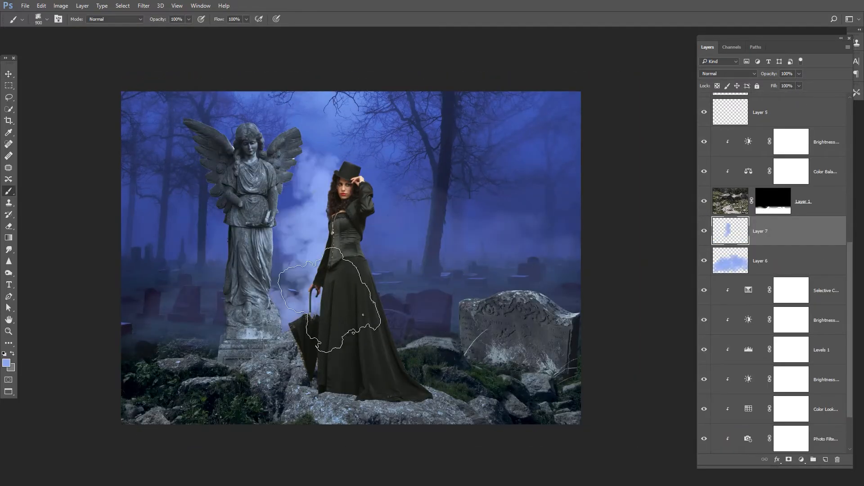
pyautogui.click(416, 297)
pyautogui.click(218, 360)
pyautogui.press(']')
pyautogui.click(245, 302)
pyautogui.click(189, 378)
pyautogui.click(473, 310)
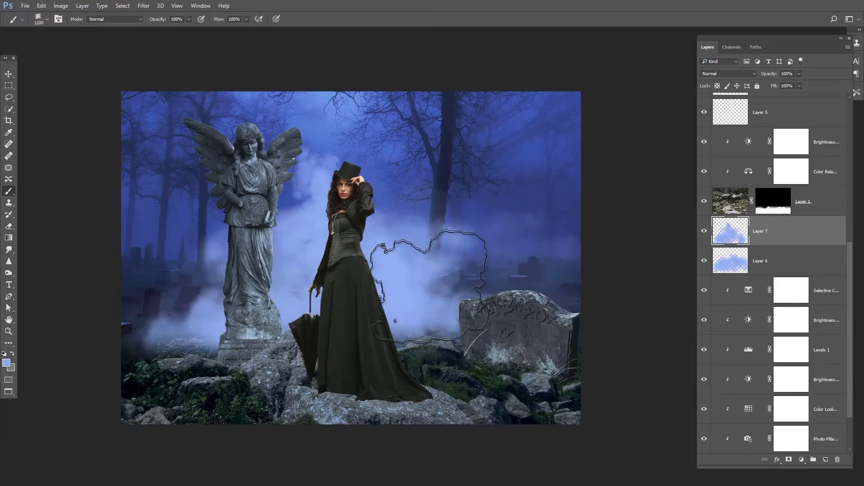
pyautogui.click(432, 295)
pyautogui.hotkey('ctrl', 'z')
# Step: Lower Layer 7's fill to 26% and erase excess fog between the statue and the woman with a large soft eraser
pyautogui.click(799, 86)
pyautogui.moveTo(800, 96); pyautogui.dragTo(770, 97)
pyautogui.press('e')
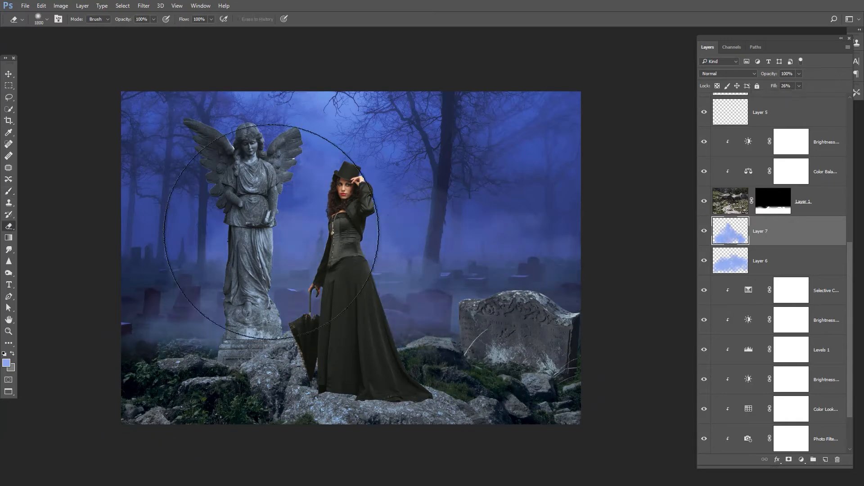
pyautogui.click(283, 231)
# Step: Stamp low-lying fog along the horizon behind the rocks on a new Layer 8 and reduce that layer's fill
pyautogui.click(825, 460)
pyautogui.press('b')
pyautogui.click(430, 310)
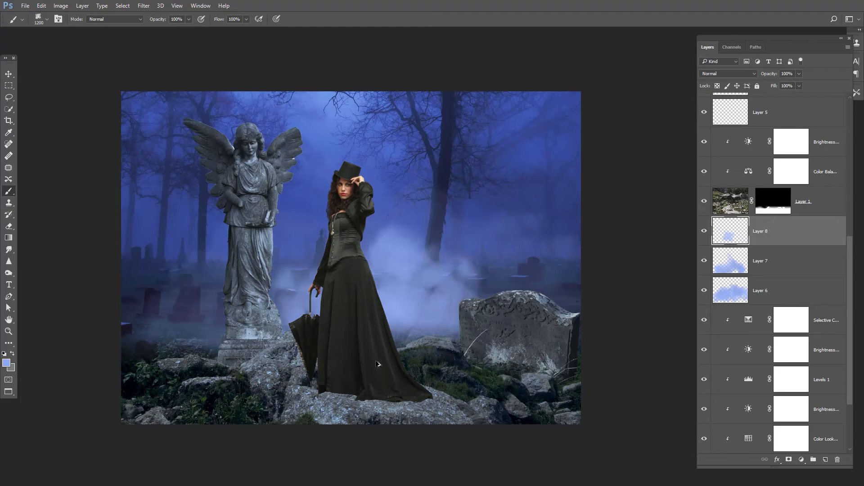
pyautogui.click(266, 369)
pyautogui.click(383, 367)
pyautogui.click(367, 371)
pyautogui.click(194, 387)
pyautogui.click(799, 86)
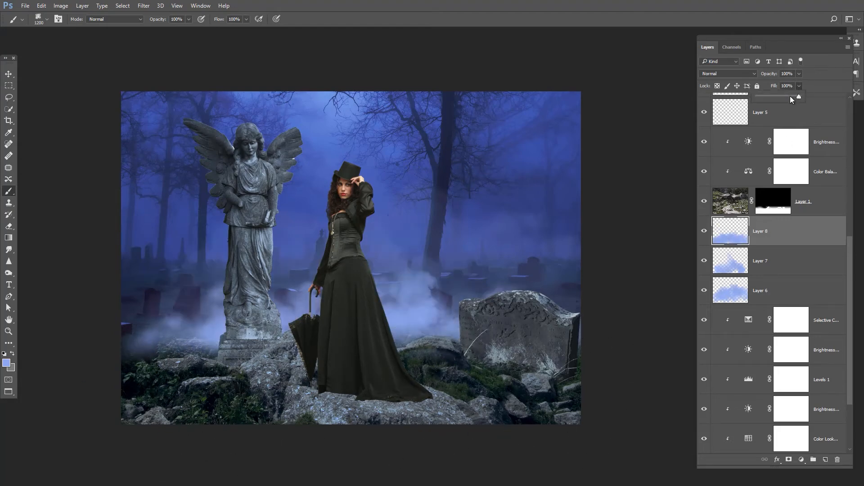
pyautogui.moveTo(800, 97); pyautogui.dragTo(771, 100)
# Step: Stamp one more fog patch behind the woman on a new Layer 9 and lower its fill to 33%
pyautogui.click(826, 460)
pyautogui.click(360, 315)
pyautogui.click(798, 86)
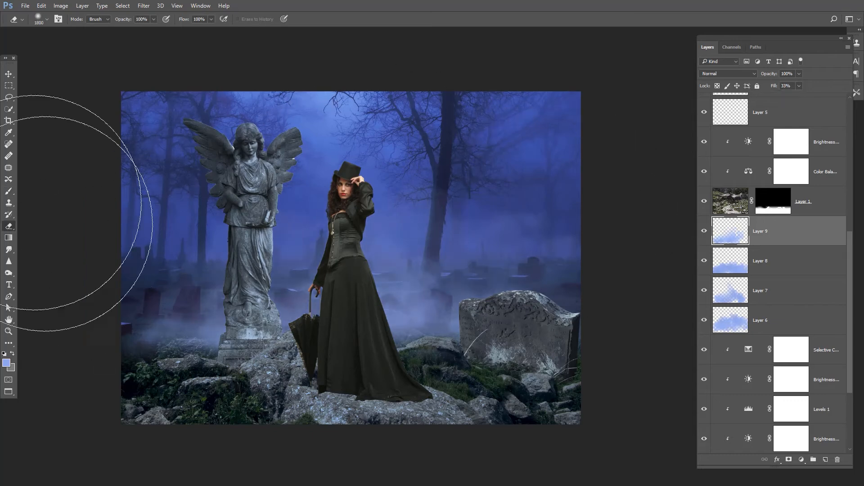
pyautogui.press('v')
pyautogui.scroll(-2, 299, 231)
pyautogui.scroll(2, 300, 231)
pyautogui.press('b')
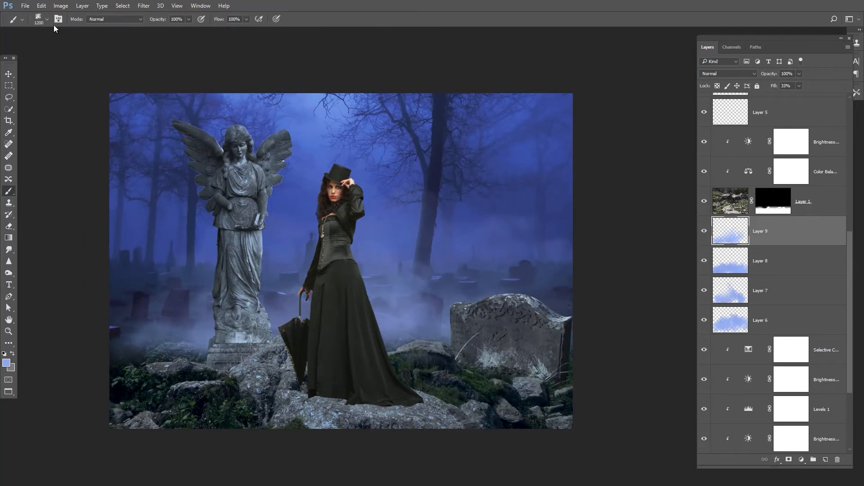
pyautogui.press('v')
# Step: Dodge highlights on the woman's sleeve and corset at 18% exposure, using Soft Light Layer 10 clipped to Layer 0
pyautogui.scroll(5, 774, 270)
pyautogui.click(765, 108)
pyautogui.click(802, 460)
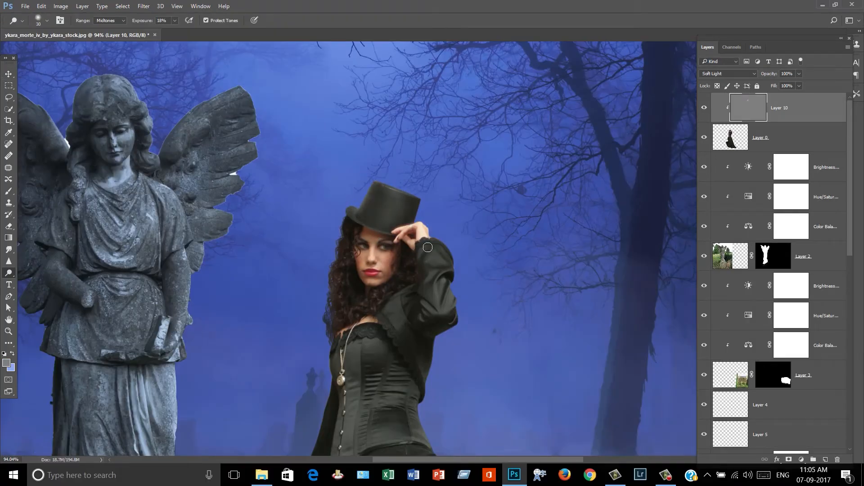
pyautogui.press(']')
pyautogui.scroll(-3, 378, 277)
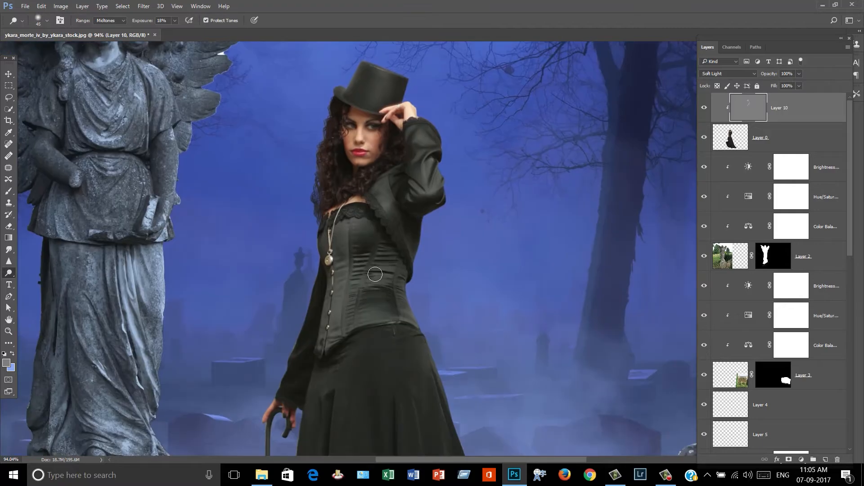
pyautogui.press(']')
pyautogui.press(']')
pyautogui.scroll(-3, 324, 319)
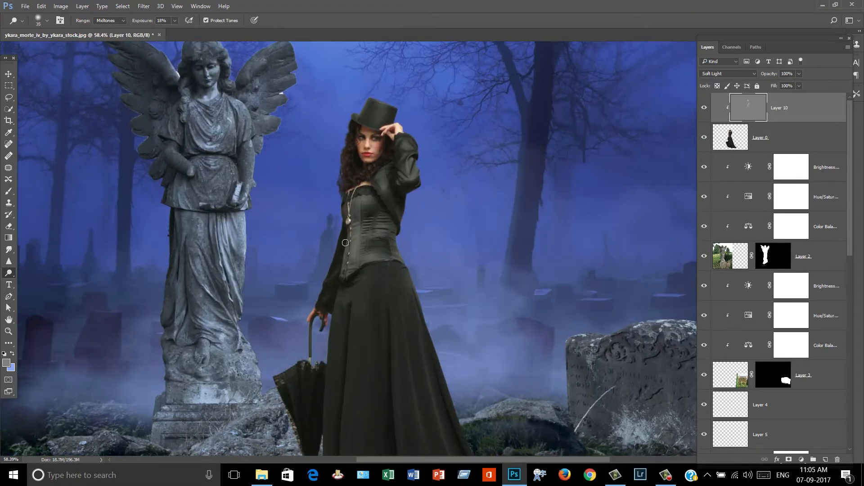
# Step: Set the Dodge exposure to 26% and lighten the folds of the long skirt on Layer 10
pyautogui.press(']')
pyautogui.press(']')
pyautogui.press(']')
pyautogui.press('2')
pyautogui.press('6')
pyautogui.scroll(-3, 357, 293)
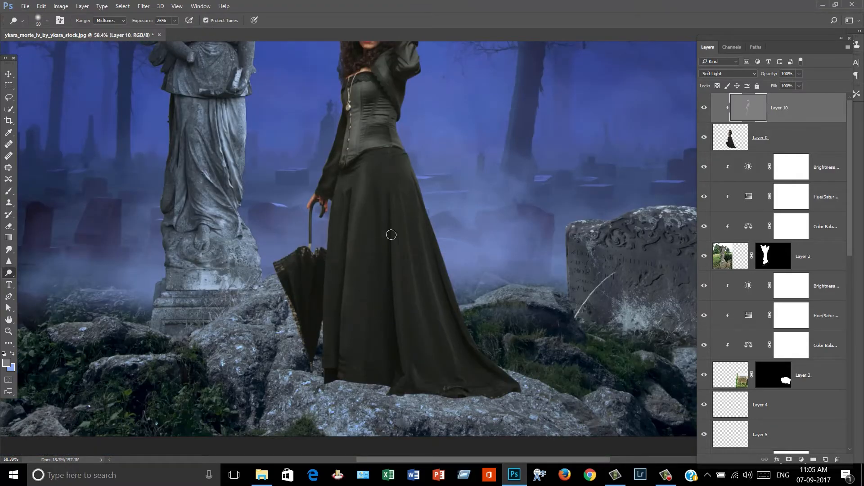
pyautogui.press('[')
pyautogui.scroll(2, 418, 261)
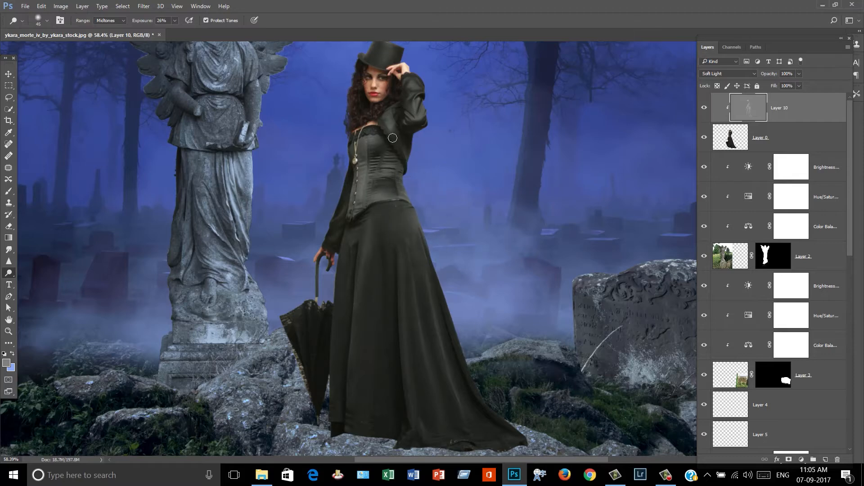
# Step: Dodge highlights on the top hat and the folded umbrella on Layer 10 with a slightly smaller brush
pyautogui.moveTo(384, 117); pyautogui.dragTo(388, 175)
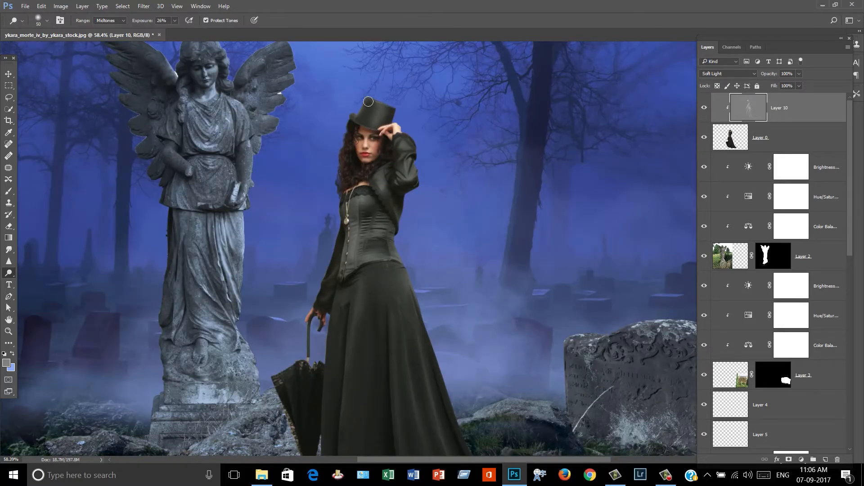
pyautogui.press('[')
pyautogui.scroll(-2, 336, 254)
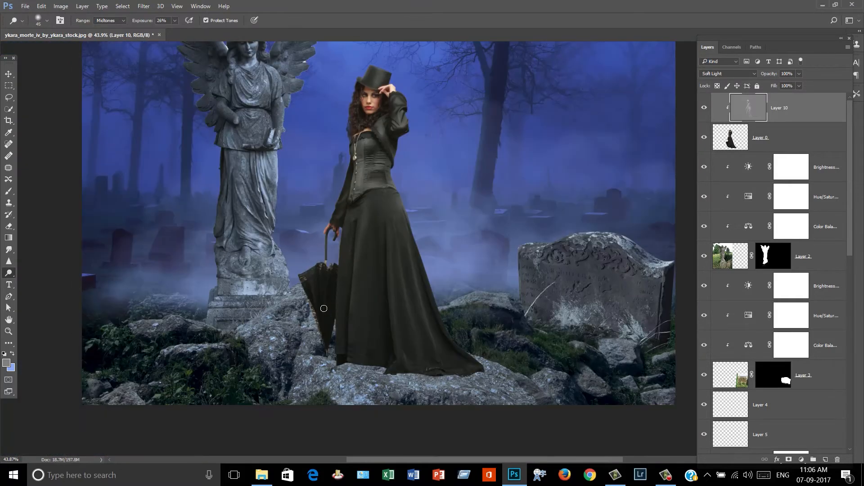
pyautogui.scroll(-2, 330, 286)
pyautogui.scroll(1, 406, 270)
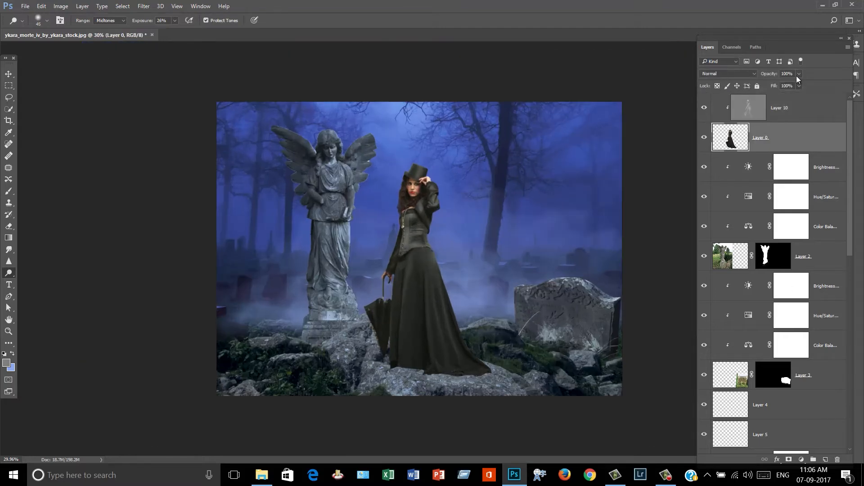
# Step: Clip a Color Balance adjustment to the woman, shifting midtones toward cyan and +57 blue, and adding blue in another tonal range
pyautogui.click(801, 459)
pyautogui.click(729, 351)
pyautogui.keyDown('alt'); pyautogui.click(818, 122); pyautogui.keyUp('alt')
pyautogui.click(547, 202)
pyautogui.moveTo(556, 261); pyautogui.dragTo(544, 261)
pyautogui.moveTo(556, 292); pyautogui.dragTo(574, 291)
pyautogui.moveTo(544, 261); pyautogui.dragTo(549, 261)
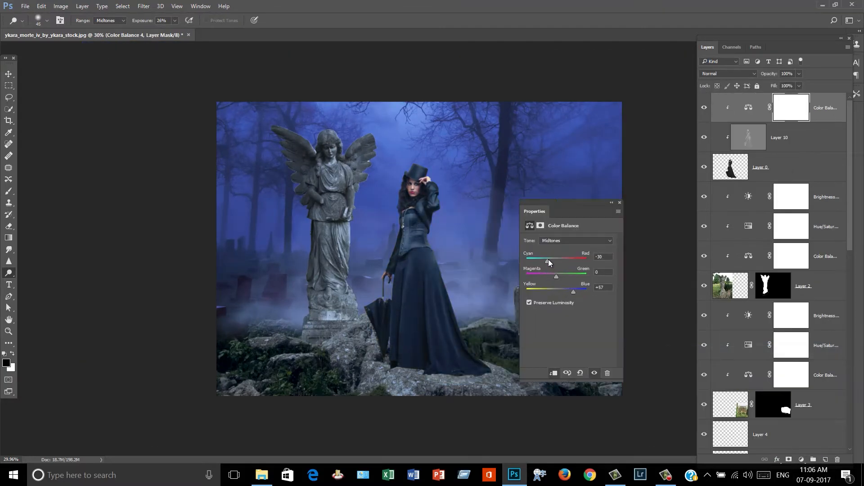
pyautogui.hotkey('alt', '3')
pyautogui.moveTo(556, 291); pyautogui.dragTo(571, 290)
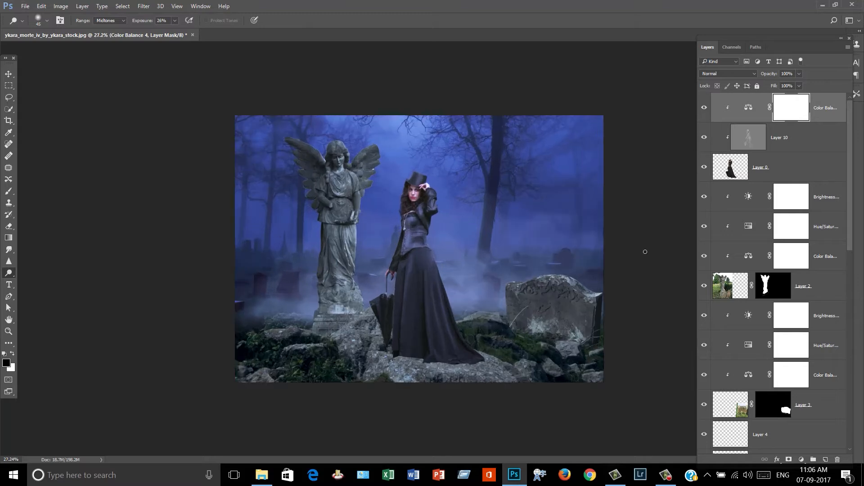
# Step: Reduce the cyan and blue shift of the Highlights in the Color Balance adjustment clipped to the rocks on Layer 1
pyautogui.scroll(-5, 774, 315)
pyautogui.click(801, 372)
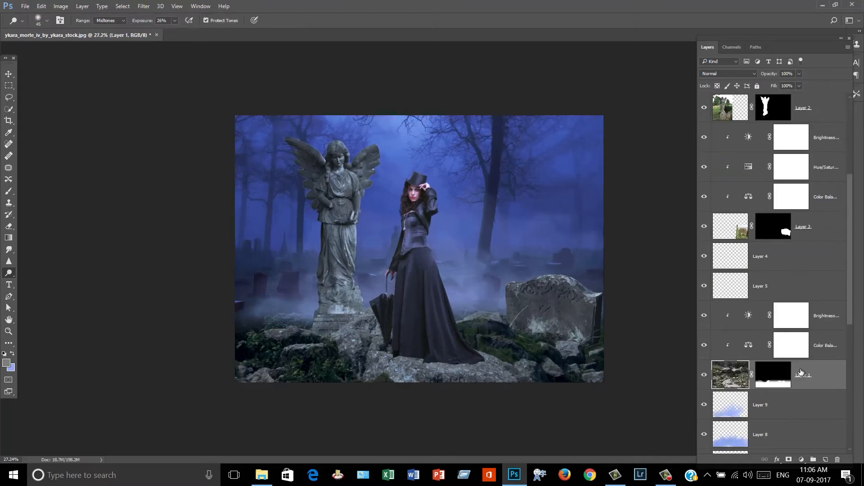
pyautogui.doubleClick(748, 346)
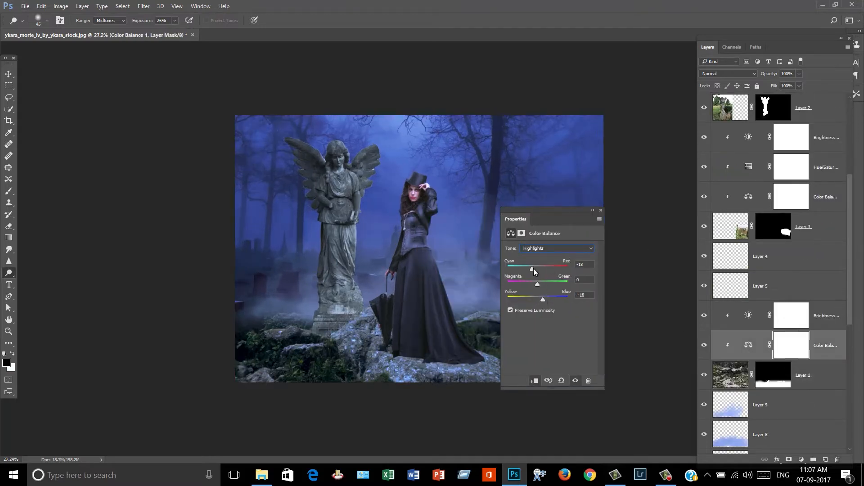
pyautogui.moveTo(534, 269); pyautogui.dragTo(537, 269)
pyautogui.moveTo(543, 299); pyautogui.dragTo(541, 299)
pyautogui.click(593, 210)
pyautogui.doubleClick(761, 320)
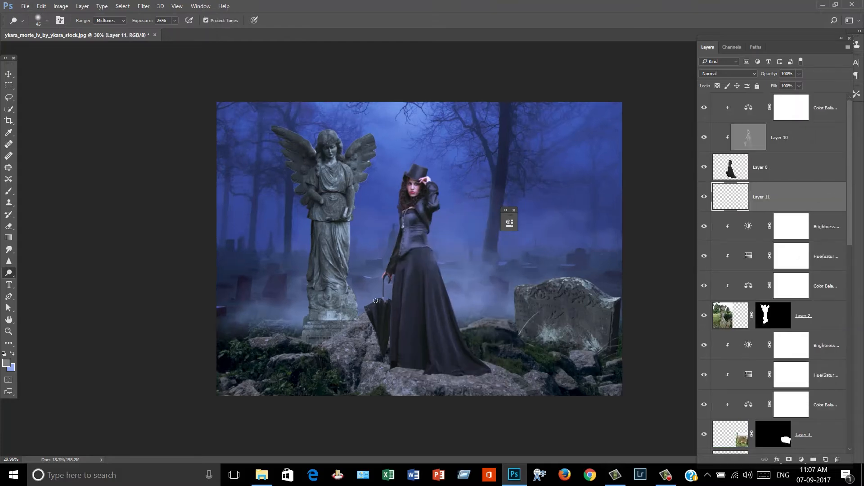
# Step: Paint a soft black contact shadow on the rock beneath the woman's skirt hem on Layer 11, using a small round brush
pyautogui.click(9, 191)
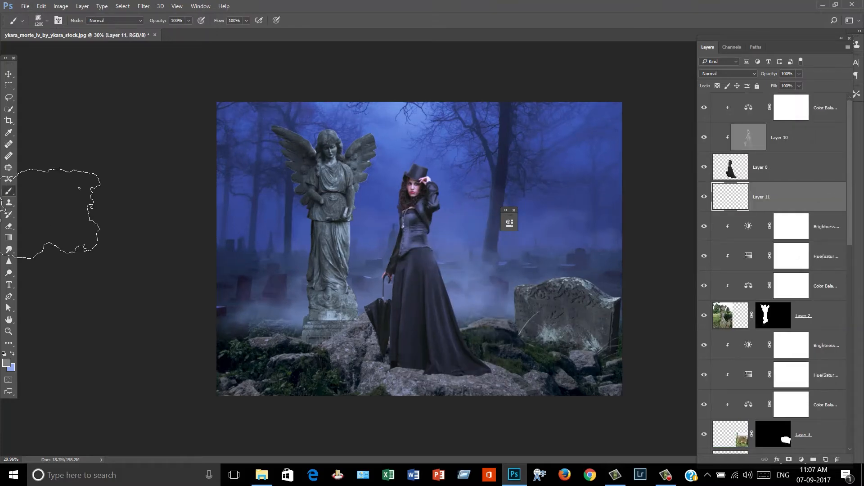
pyautogui.click(6, 363)
pyautogui.click(630, 281)
pyautogui.click(737, 164)
pyautogui.click(47, 20)
pyautogui.doubleClick(30, 82)
pyautogui.scroll(1, 415, 359)
pyautogui.press(']')
pyautogui.press(']')
pyautogui.press(']')
pyautogui.press(']')
pyautogui.press(']')
pyautogui.press('[')
pyautogui.press('[')
pyautogui.press('[')
pyautogui.press('[')
pyautogui.press('[')
pyautogui.press('[')
pyautogui.press('[')
pyautogui.press('[')
pyautogui.press('[')
pyautogui.press('[')
pyautogui.press('[')
pyautogui.press('[')
pyautogui.press('[')
pyautogui.press('[')
pyautogui.press('[')
pyautogui.press('[')
pyautogui.press('[')
pyautogui.press('[')
pyautogui.press('[')
pyautogui.press('[')
pyautogui.moveTo(384, 372)
pyautogui.mouseDown()
pyautogui.moveTo(375, 371)
pyautogui.moveTo(499, 385)
pyautogui.mouseUp()
# Step: Enlarge the brush and clean up the edges of the skirt's ground shadow on Layer 11 with the Eraser
pyautogui.press(']')
pyautogui.press(']')
pyautogui.press(']')
pyautogui.press(']')
pyautogui.press(']')
pyautogui.press('e')
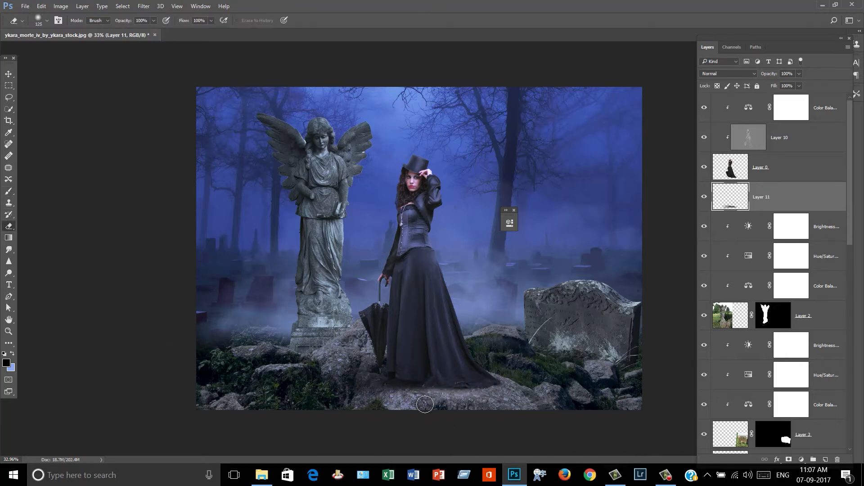
# Step: Darken the lower skirt with a soft black brush at 11% opacity on a new layer clipped to the woman, and close the floating panel
pyautogui.click(782, 168)
pyautogui.click(825, 460)
pyautogui.press('b')
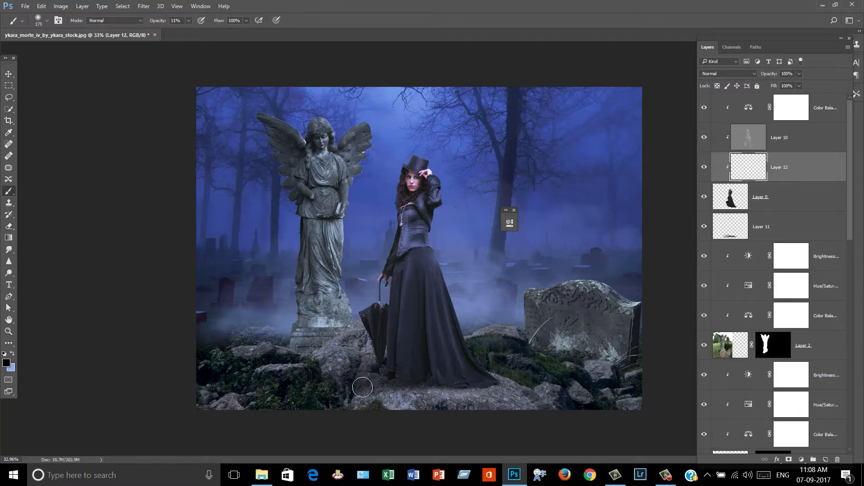
pyautogui.scroll(-5, 336, 285)
pyautogui.press('v')
pyautogui.scroll(3, 514, 216)
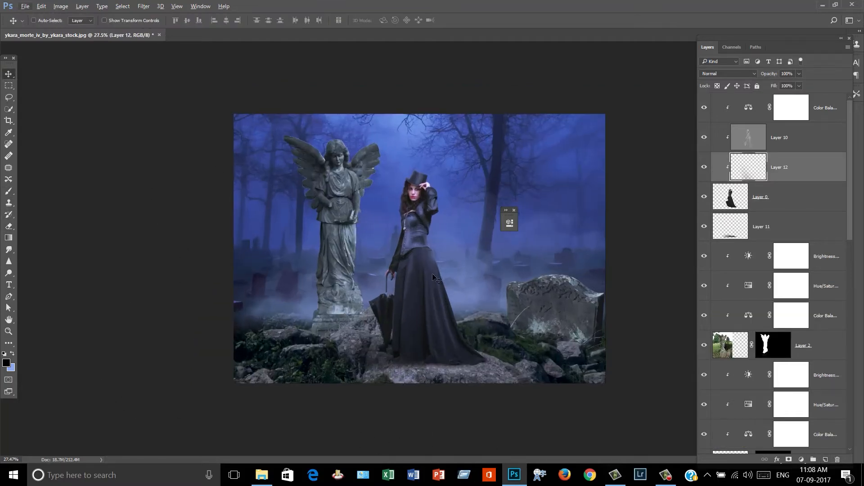
pyautogui.click(514, 210)
pyautogui.scroll(2, 521, 269)
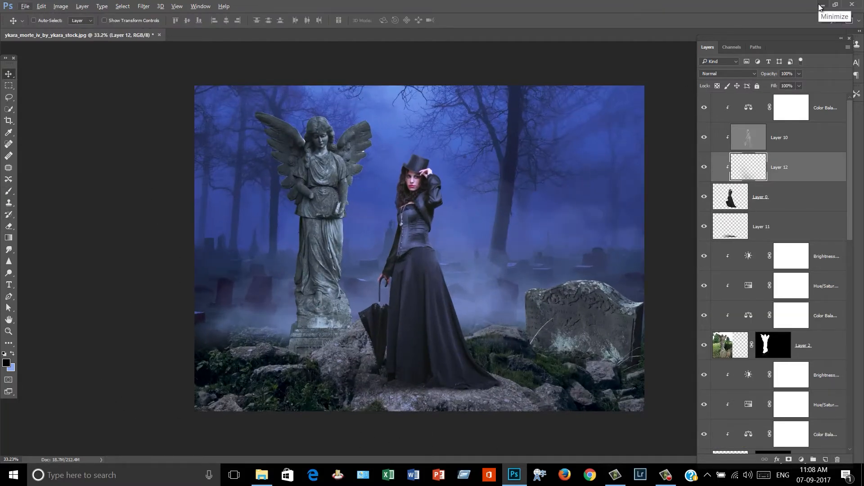
# Step: Switch to File Explorer, open the stock_common_raven_flying image in Photoshop, copy the raven into the composite, and close the source file
pyautogui.click(821, 6)
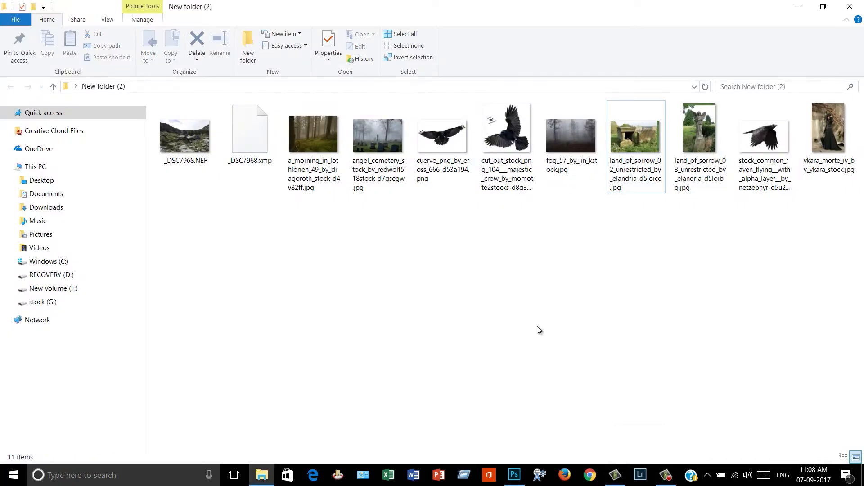
pyautogui.rightClick(762, 139)
pyautogui.moveTo(702, 283)
pyautogui.click(617, 284)
pyautogui.moveTo(349, 34); pyautogui.dragTo(308, 218)
pyautogui.moveTo(423, 324); pyautogui.dragTo(418, 171)
pyautogui.click(660, 234)
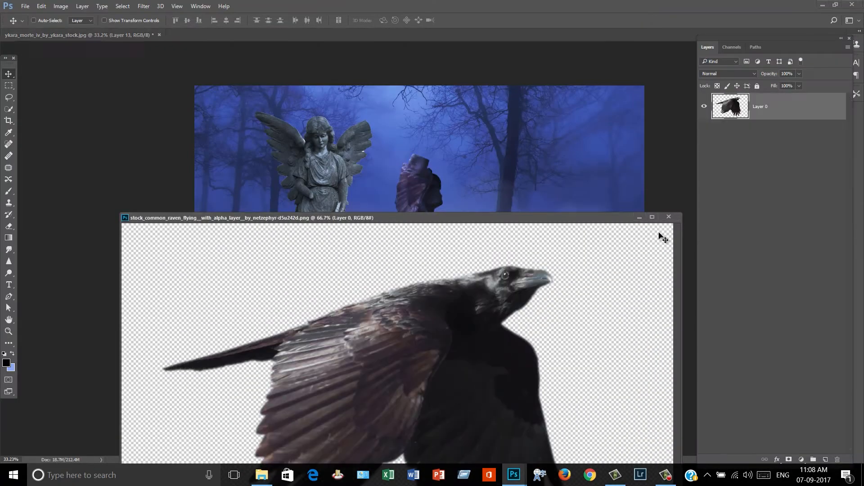
pyautogui.click(668, 216)
# Step: Move the raven layer to the top of the stack unclipped, scale it down, and place it between the woman and tombstone
pyautogui.moveTo(779, 167); pyautogui.dragTo(781, 102)
pyautogui.keyDown('alt'); pyautogui.click(800, 123); pyautogui.keyUp('alt')
pyautogui.moveTo(443, 208); pyautogui.dragTo(453, 230)
pyautogui.hotkey('ctrl', 't')
pyautogui.press('Return')
pyautogui.moveTo(501, 162); pyautogui.dragTo(513, 239)
# Step: Defringe the edges of the raven cutout on Layer 13
pyautogui.click(82, 7)
pyautogui.moveTo(149, 423)
pyautogui.click(243, 434)
pyautogui.press('Return')
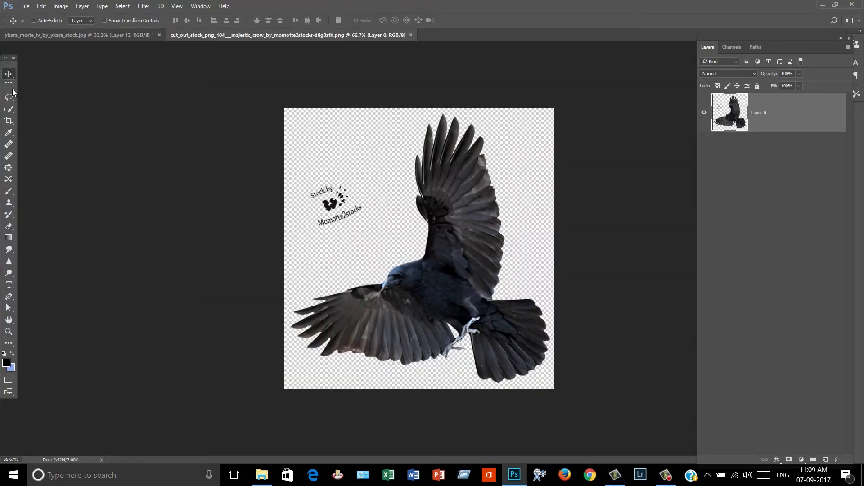
# Step: Select the stock watermark text beside the crow in the cut_out_stock image with a rectangular marquee
pyautogui.click(9, 86)
pyautogui.moveTo(382, 158); pyautogui.dragTo(284, 246)
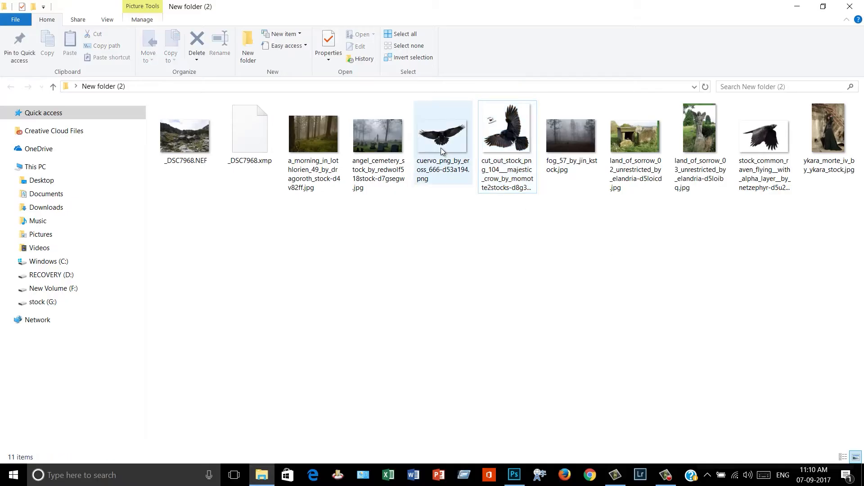
# Step: Bring in the cuervo_png crow, move its layer lower in the stack, and scale and rotate it above the statue's head
pyautogui.rightClick(441, 148)
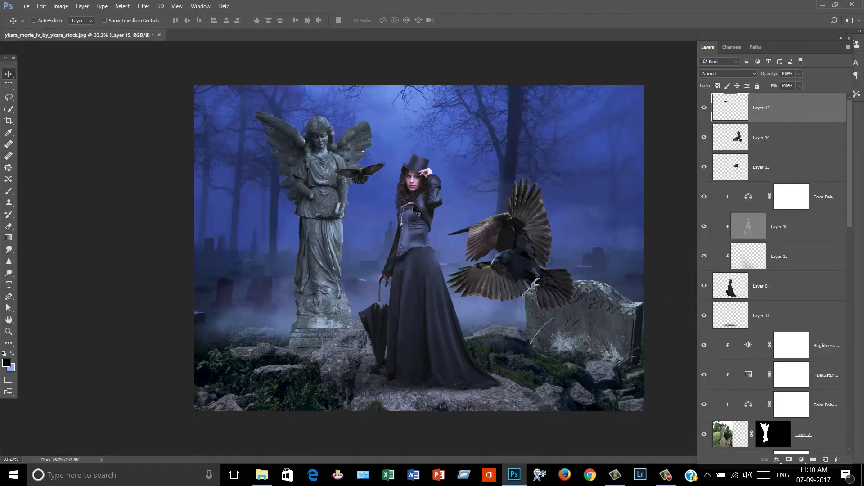
pyautogui.moveTo(363, 174); pyautogui.dragTo(389, 127)
pyautogui.moveTo(767, 108); pyautogui.dragTo(769, 218)
pyautogui.hotkey('ctrl', 't')
pyautogui.moveTo(413, 113); pyautogui.dragTo(446, 99)
pyautogui.moveTo(415, 115); pyautogui.dragTo(386, 103)
pyautogui.moveTo(367, 123); pyautogui.dragTo(450, 92)
pyautogui.press('Return')
pyautogui.hotkey('ctrl', 't')
pyautogui.press('Return')
# Step: Move Layer 14 below Layer 11, scale its crow to about 48%, rotate it about 9°, and place it above the tombstone
pyautogui.keyDown('ctrl'); pyautogui.click(529, 256); pyautogui.keyUp('ctrl')
pyautogui.moveTo(760, 109); pyautogui.dragTo(760, 300)
pyautogui.hotkey('ctrl', 't')
pyautogui.moveTo(577, 176); pyautogui.dragTo(541, 212)
pyautogui.moveTo(513, 243); pyautogui.dragTo(579, 238)
pyautogui.moveTo(626, 207); pyautogui.dragTo(628, 225)
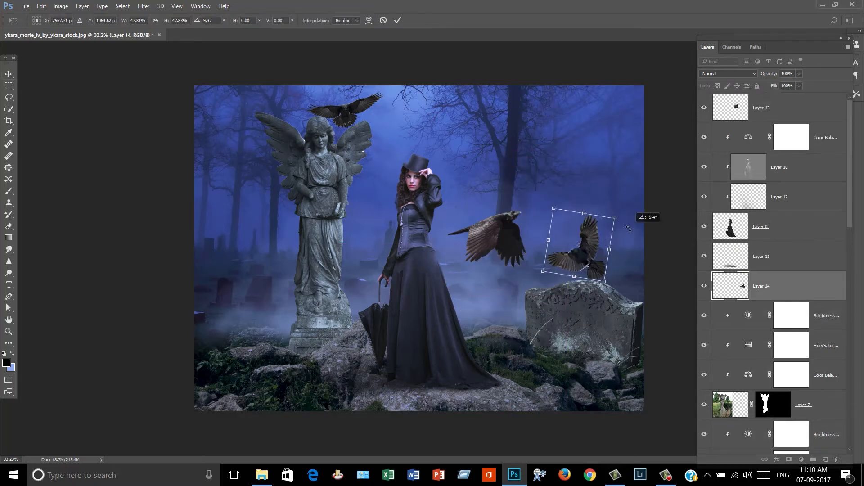
pyautogui.press('Return')
# Step: Shrink the Layer 13 raven and place it by the statue's base, with a smaller duplicate in the fog beyond the statue
pyautogui.rightClick(491, 231)
pyautogui.click(502, 238)
pyautogui.moveTo(500, 237); pyautogui.dragTo(331, 310)
pyautogui.hotkey('ctrl', 't')
pyautogui.moveTo(358, 284); pyautogui.dragTo(350, 289)
pyautogui.moveTo(339, 309); pyautogui.dragTo(258, 246)
pyautogui.press('Return')
pyautogui.hotkey('ctrl', 'j')
pyautogui.hotkey('ctrl', 't')
pyautogui.moveTo(269, 227)
pyautogui.mouseDown()
pyautogui.moveTo(258, 235)
pyautogui.moveTo(270, 235)
pyautogui.mouseUp()
pyautogui.press('Return')
pyautogui.hotkey('ctrl', 't')
pyautogui.press('Return')
# Step: Duplicate the raven on Layer 13, enlarge the copy, and place it in the sky above the tombstone
pyautogui.rightClick(336, 295)
pyautogui.click(338, 309)
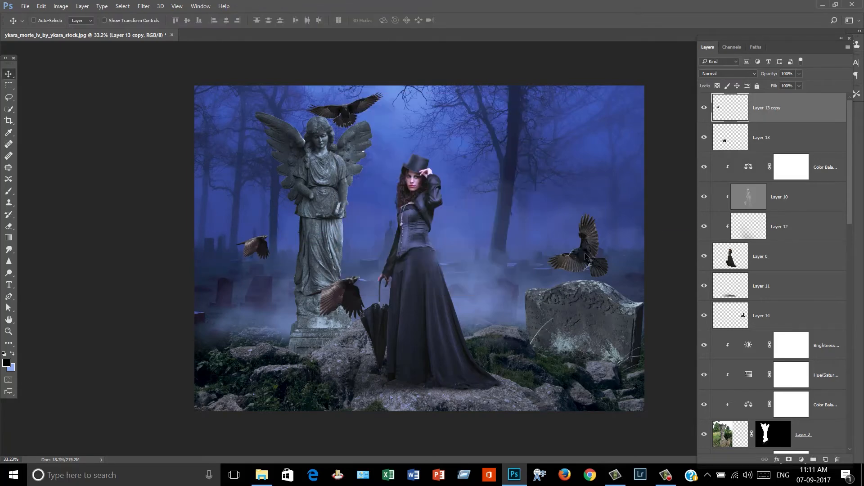
pyautogui.rightClick(332, 297)
pyautogui.click(363, 102)
pyautogui.hotkey('ctrl', 'j')
pyautogui.hotkey('ctrl', 't')
pyautogui.moveTo(366, 275); pyautogui.dragTo(386, 261)
pyautogui.moveTo(372, 315); pyautogui.dragTo(587, 137)
pyautogui.press('Return')
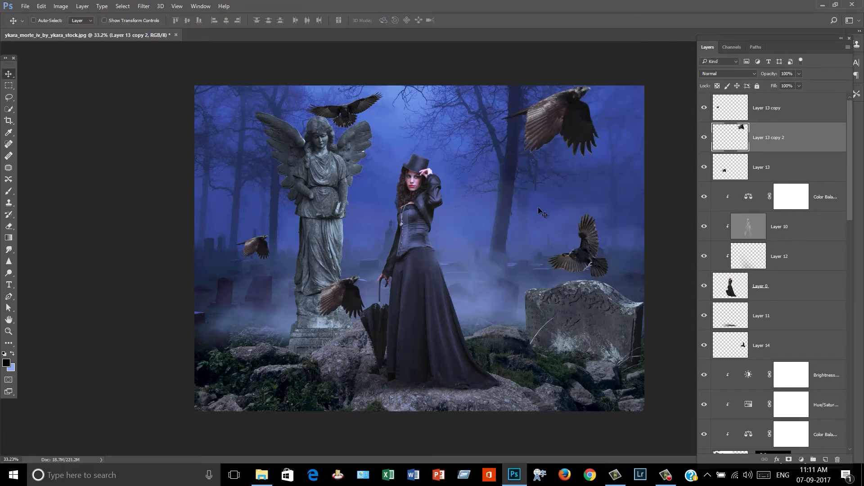
# Step: Apply Motion Blur at an angle of about 12° to the raven beside the statue's base on Layer 13
pyautogui.hotkey('alt', '[')
pyautogui.click(144, 6)
pyautogui.click(315, 195)
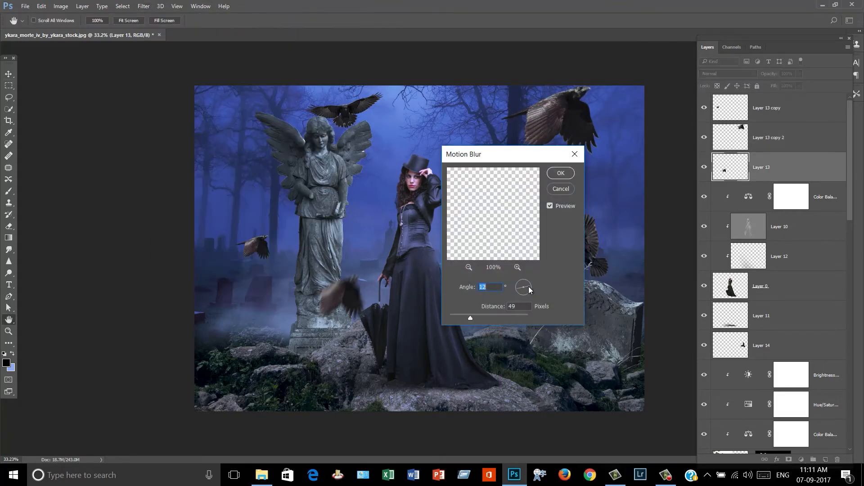
pyautogui.moveTo(471, 317)
pyautogui.mouseDown()
pyautogui.moveTo(463, 315)
pyautogui.moveTo(471, 318)
pyautogui.mouseUp()
pyautogui.click(561, 174)
# Step: Try a strong Motion Blur at an 18° angle on the large raven on Layer 13 copy 2
pyautogui.rightClick(550, 117)
pyautogui.click(568, 122)
pyautogui.click(143, 7)
pyautogui.moveTo(173, 133)
pyautogui.click(332, 196)
pyautogui.moveTo(501, 154); pyautogui.dragTo(680, 199)
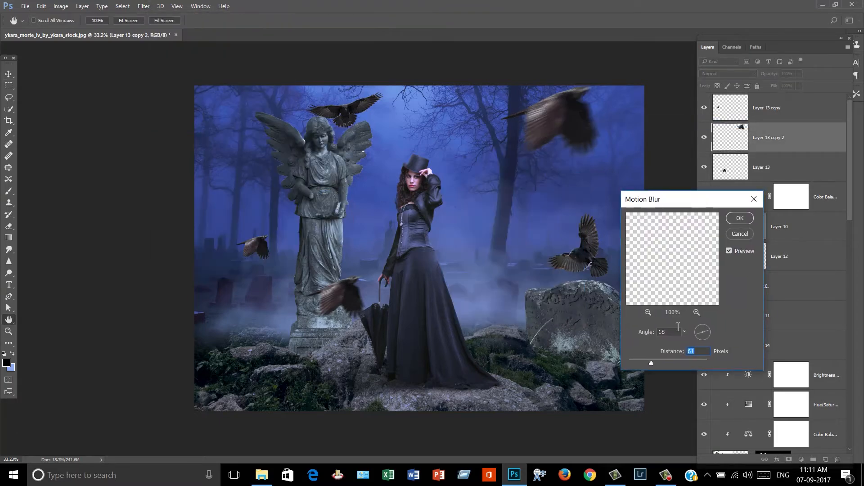
pyautogui.press('Return')
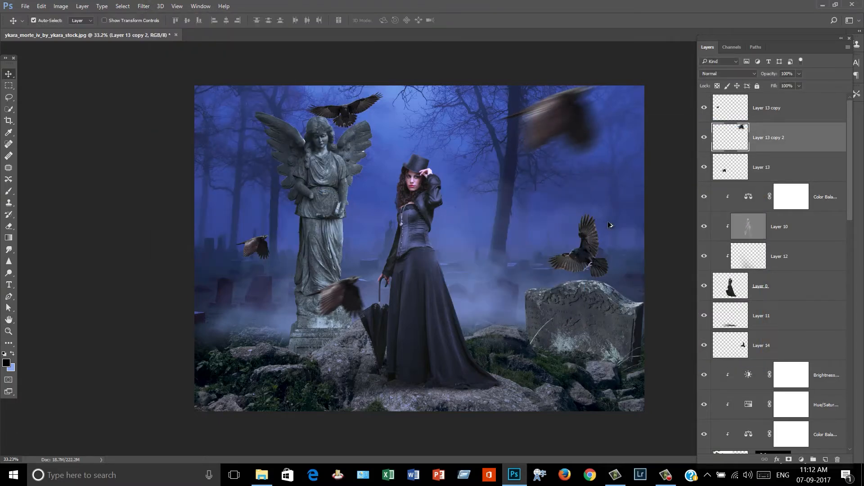
# Step: Duplicate the large raven layer and apply Motion Blur at an 18° angle to the duplicate
pyautogui.hotkey('ctrl', 'j')
pyautogui.click(144, 6)
pyautogui.moveTo(172, 130)
pyautogui.click(332, 196)
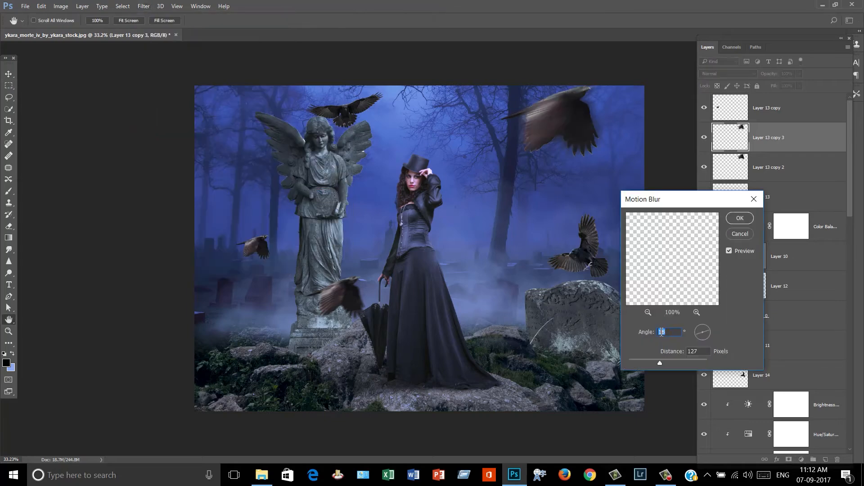
pyautogui.press('Return')
# Step: Erase parts of the two blurred large raven layers with a soft Eraser and merge them into one layer
pyautogui.press('[')
pyautogui.press('[')
pyautogui.press('[')
pyautogui.press('[')
pyautogui.press('[')
pyautogui.press('[')
pyautogui.hotkey('alt', ']')
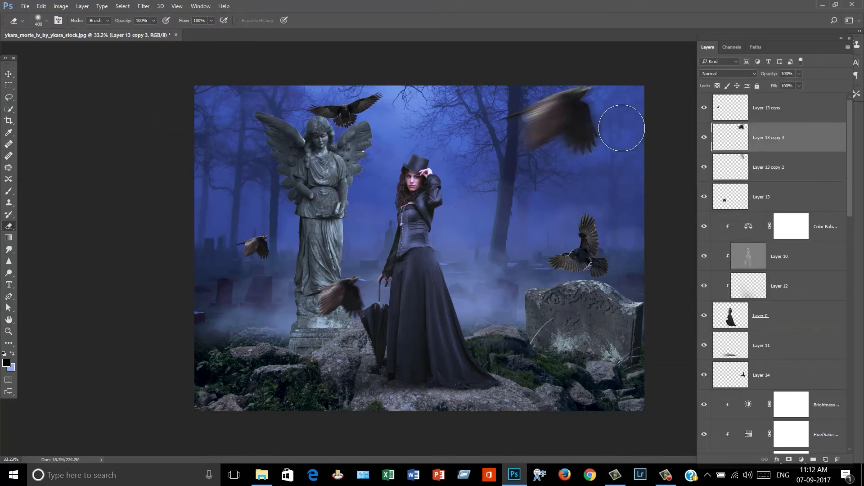
pyautogui.keyDown('shift'); pyautogui.click(775, 169); pyautogui.keyUp('shift')
pyautogui.hotkey('ctrl', 'e')
# Step: Apply Motion Blur to the merged large raven with a 52° angle and 28 pixels distance
pyautogui.click(144, 7)
pyautogui.moveTo(171, 130)
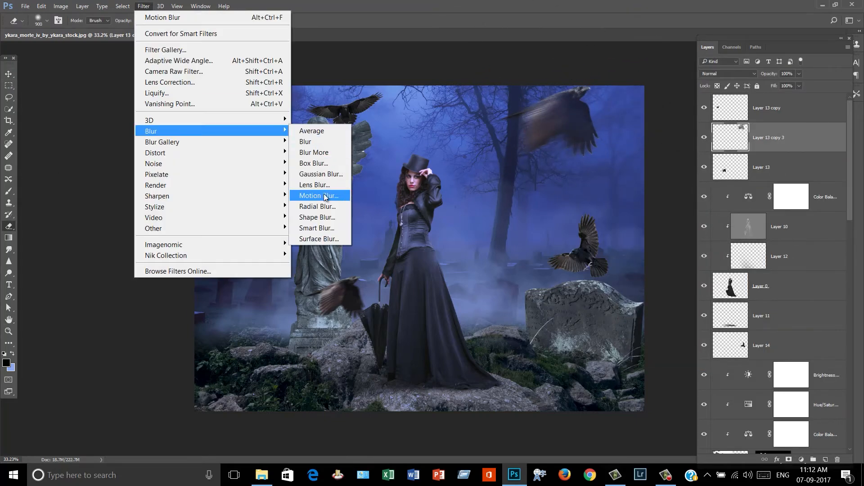
pyautogui.click(328, 196)
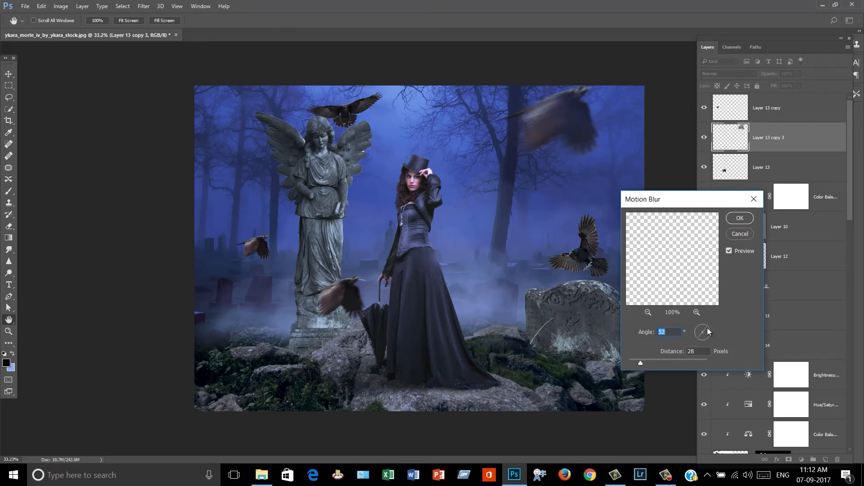
pyautogui.click(740, 218)
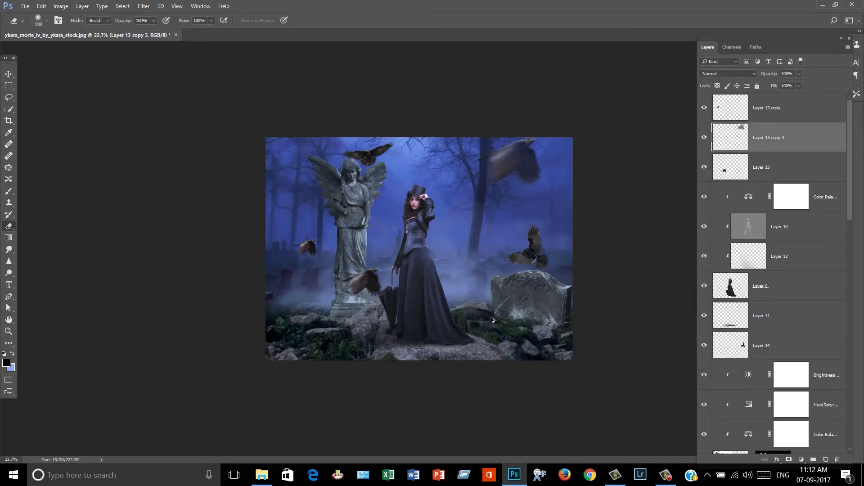
# Step: Undo the large raven's duplication, erasing, merging and motion blurs
pyautogui.hotkey('ctrl', 'alt', 'z')
pyautogui.hotkey('ctrl', 'alt', 'z')
pyautogui.hotkey('ctrl', 'alt', 'z')
pyautogui.hotkey('ctrl', 'alt', 'z')
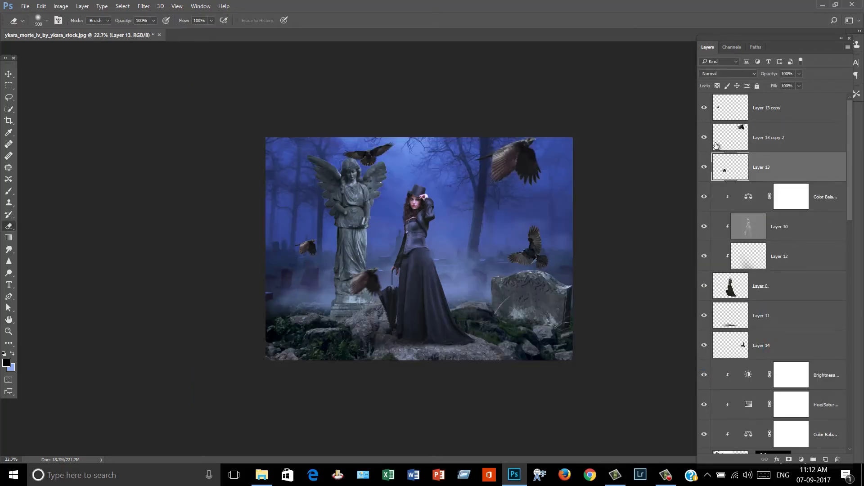
# Step: Apply a lighter Motion Blur to the large raven on Layer 13 copy 2
pyautogui.click(745, 141)
pyautogui.click(144, 7)
pyautogui.moveTo(200, 131)
pyautogui.click(318, 195)
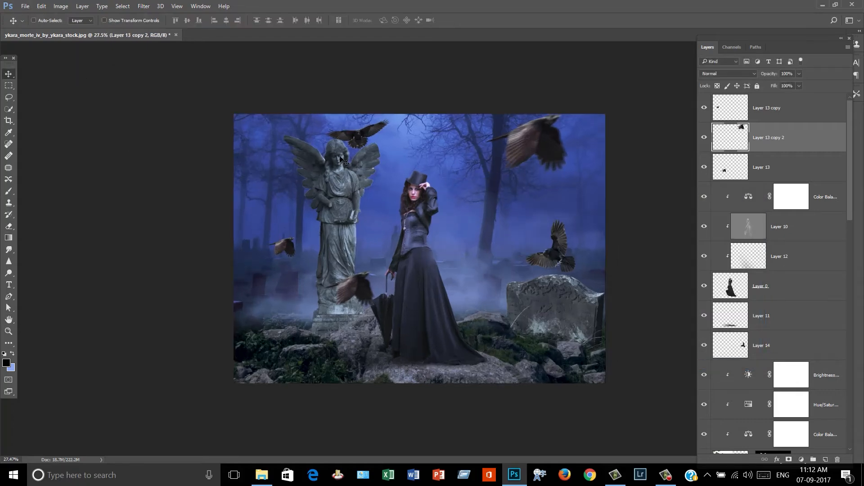
# Step: Apply a Gaussian Blur with a radius of about 2.2 pixels to the crow above the statue on Layer 15
pyautogui.click(143, 6)
pyautogui.click(318, 175)
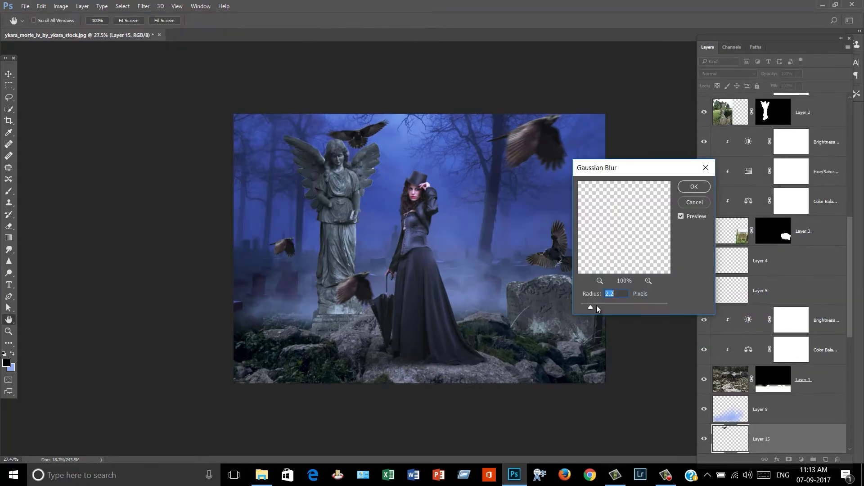
pyautogui.press('Return')
# Step: Lasso both wings of the crow above the statue and copy them from Layer 15 to a new layer
pyautogui.click(144, 6)
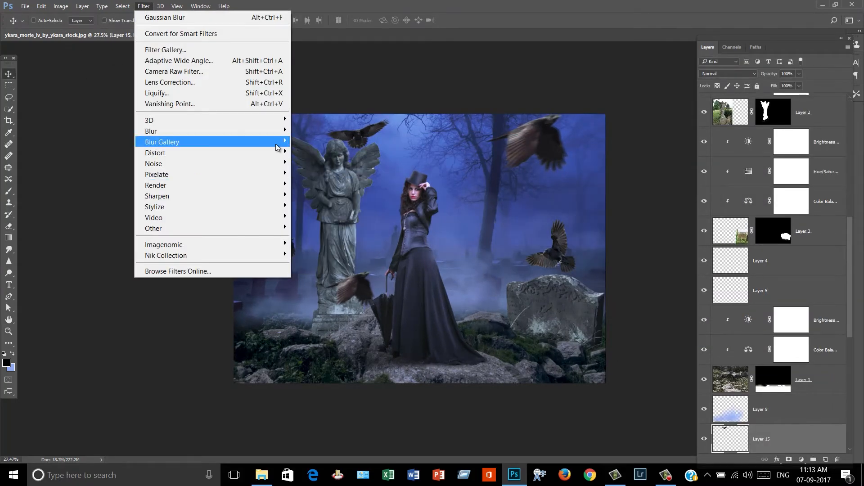
pyautogui.press('Escape')
pyautogui.press('l')
pyautogui.moveTo(314, 126); pyautogui.dragTo(314, 120)
pyautogui.scroll(5, 710, 169)
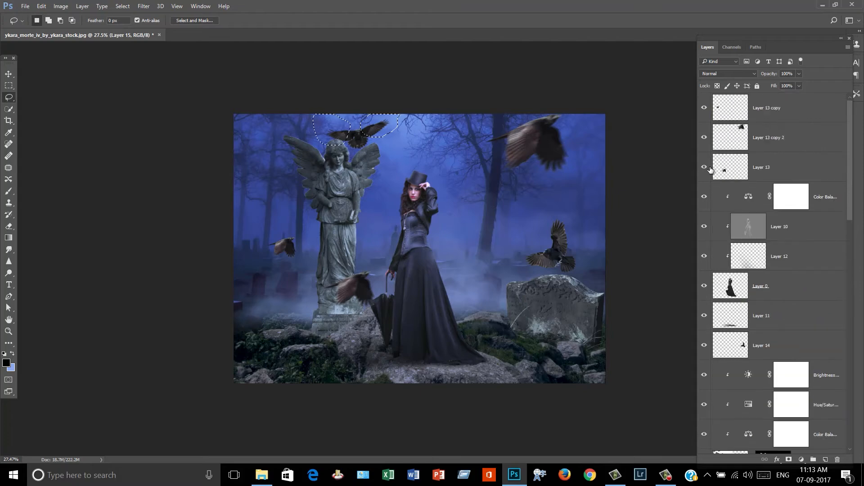
pyautogui.click(704, 109)
pyautogui.scroll(-6, 765, 270)
# Step: Apply a Motion Blur at an angle of 17° and about 166 pixels to the copied crow wings on Layer 16
pyautogui.click(141, 10)
pyautogui.moveTo(155, 114)
pyautogui.click(263, 173)
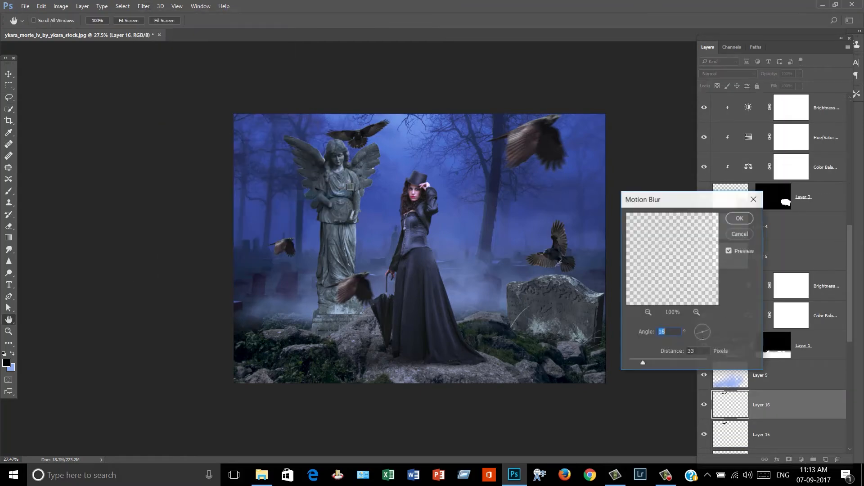
pyautogui.moveTo(642, 363); pyautogui.dragTo(670, 364)
pyautogui.moveTo(709, 328); pyautogui.dragTo(710, 331)
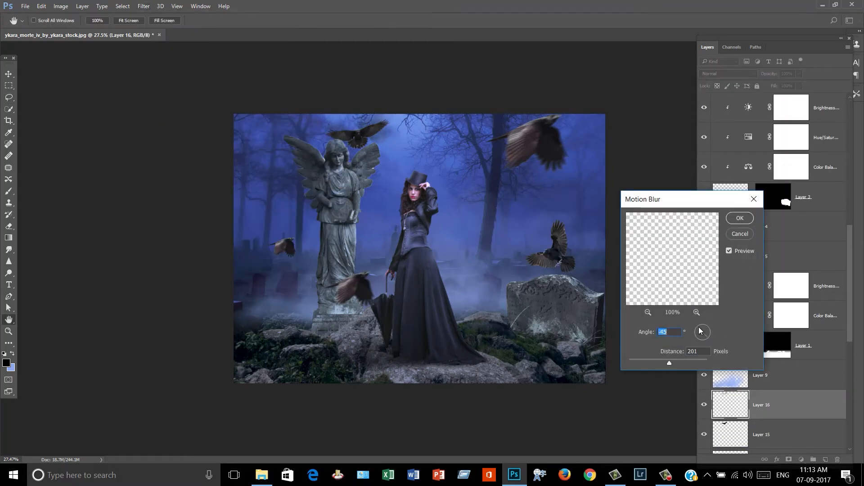
pyautogui.moveTo(669, 363); pyautogui.dragTo(682, 360)
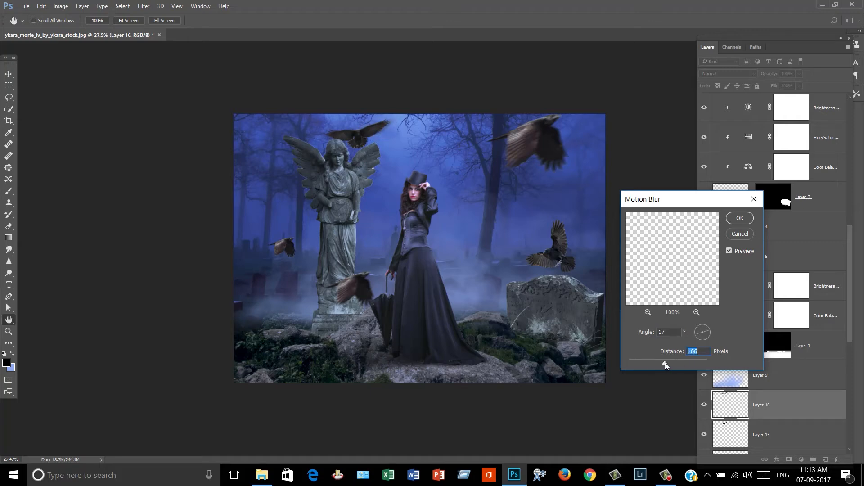
pyautogui.click(740, 218)
# Step: Apply a Motion Blur to the small raven beside the statue on Layer 13 copy
pyautogui.scroll(6, 767, 280)
pyautogui.click(753, 110)
pyautogui.click(144, 6)
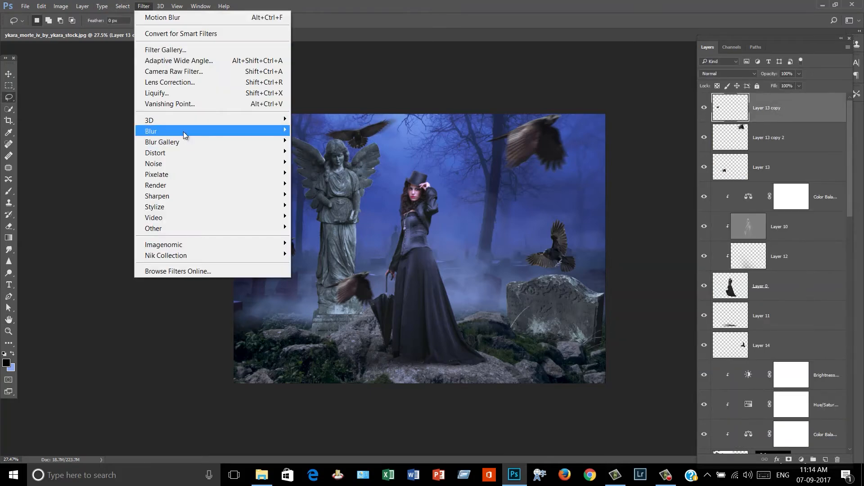
pyautogui.moveTo(186, 133)
pyautogui.click(315, 194)
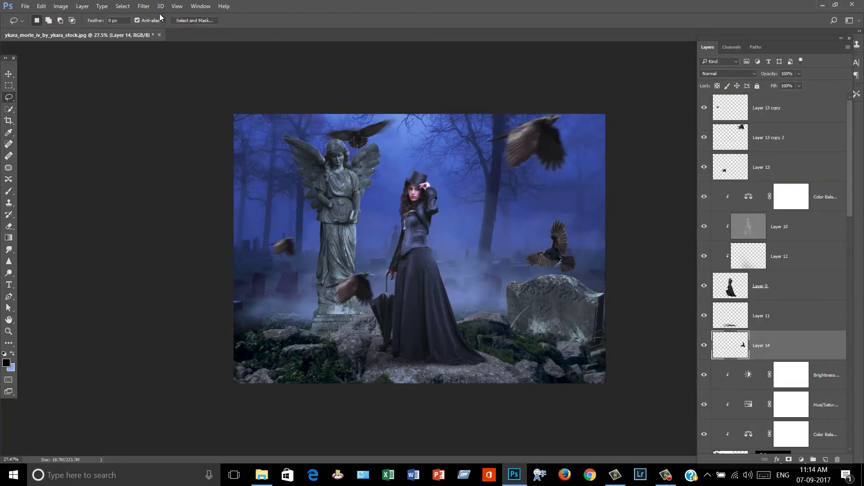
# Step: Apply a 17° Motion Blur with a distance of about 11 pixels to the raven above the tombstone on Layer 14
pyautogui.click(144, 6)
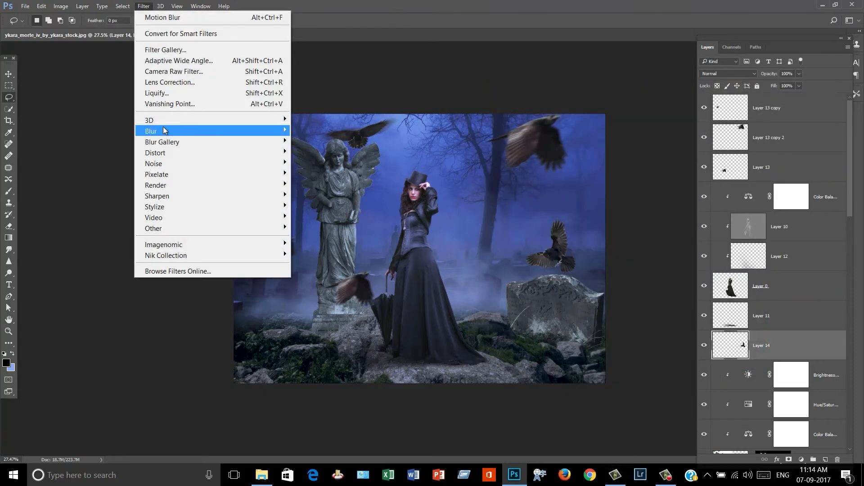
pyautogui.moveTo(153, 129)
pyautogui.click(315, 192)
pyautogui.moveTo(636, 364); pyautogui.dragTo(632, 364)
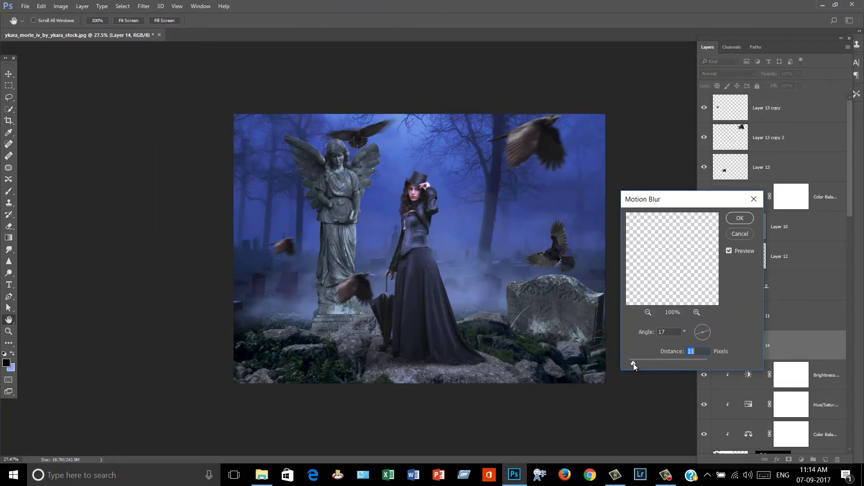
pyautogui.click(739, 218)
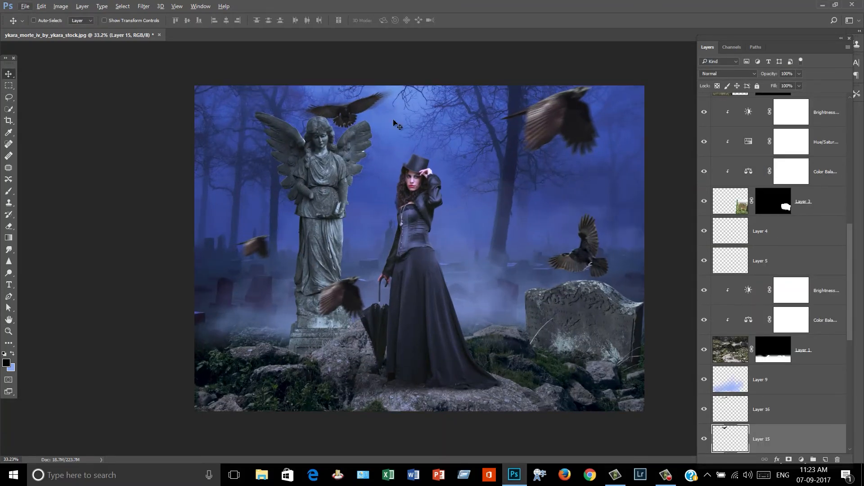
# Step: Duplicate the raven above the tombstone and move the copy to the top of the layer stack
pyautogui.rightClick(583, 256)
pyautogui.click(606, 263)
pyautogui.hotkey('ctrl', 'j')
pyautogui.moveTo(794, 109); pyautogui.dragTo(794, 95)
# Step: Enlarge the raven on Layer 14 copy to about 228%, flip it horizontally and place it over the woman's lower dress
pyautogui.hotkey('ctrl', 't')
pyautogui.moveTo(610, 213); pyautogui.dragTo(649, 171)
pyautogui.rightClick(619, 239)
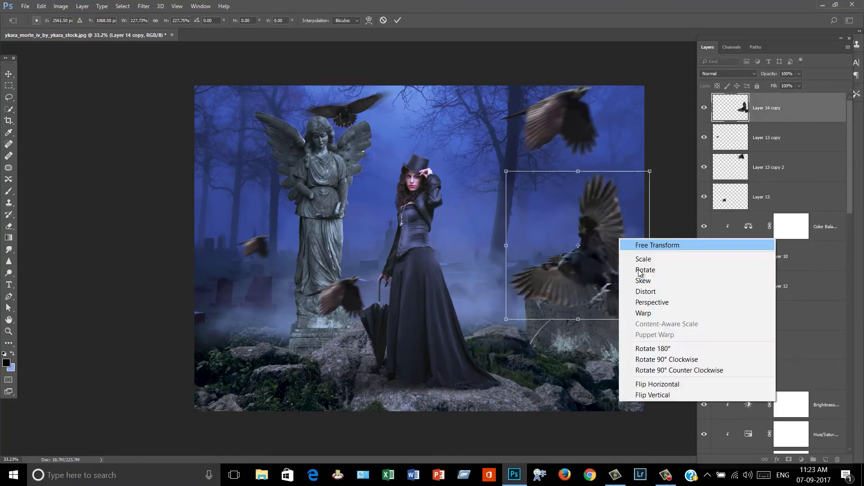
pyautogui.click(648, 384)
pyautogui.moveTo(586, 265); pyautogui.dragTo(507, 317)
pyautogui.moveTo(592, 273); pyautogui.dragTo(618, 305)
pyautogui.press('Return')
# Step: Apply a Gaussian Blur with a radius of about 15 pixels to the enlarged raven on Layer 14 copy
pyautogui.click(144, 6)
pyautogui.moveTo(158, 131)
pyautogui.click(319, 174)
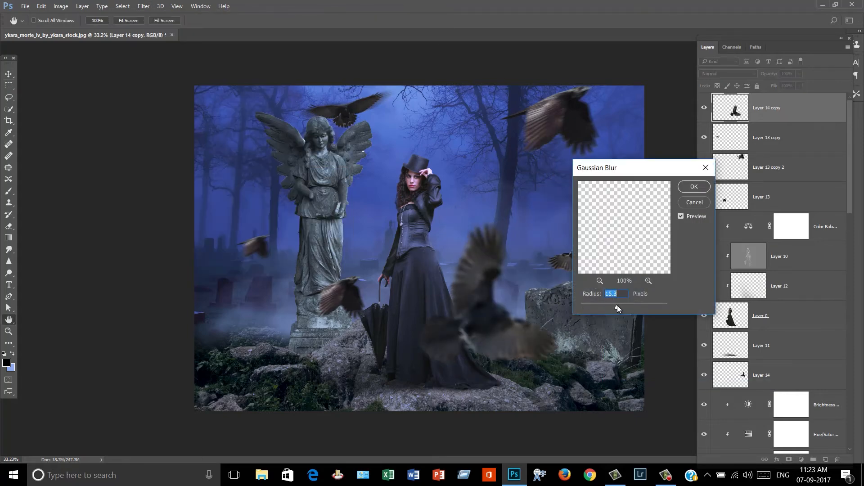
pyautogui.click(694, 186)
# Step: Apply a Motion Blur at about -22° with a distance of 106 pixels to the enlarged raven on Layer 14 copy
pyautogui.click(143, 6)
pyautogui.click(319, 194)
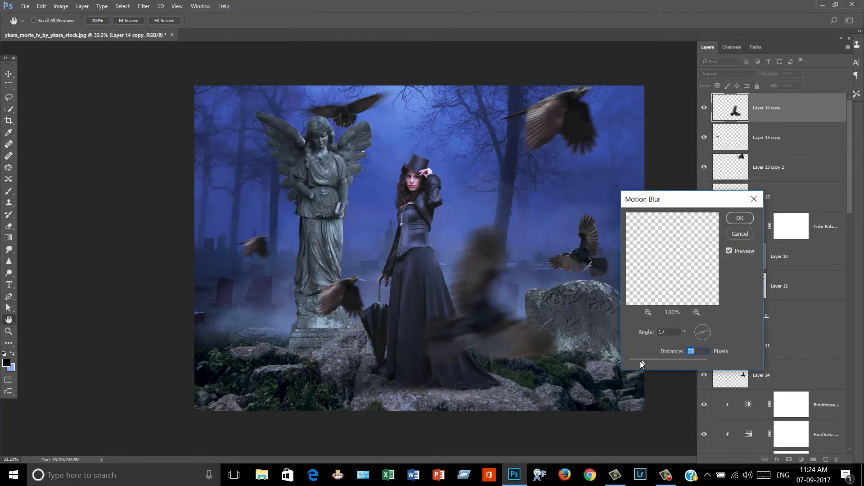
pyautogui.moveTo(641, 365); pyautogui.dragTo(633, 363)
pyautogui.click(709, 329)
pyautogui.moveTo(707, 337); pyautogui.dragTo(710, 334)
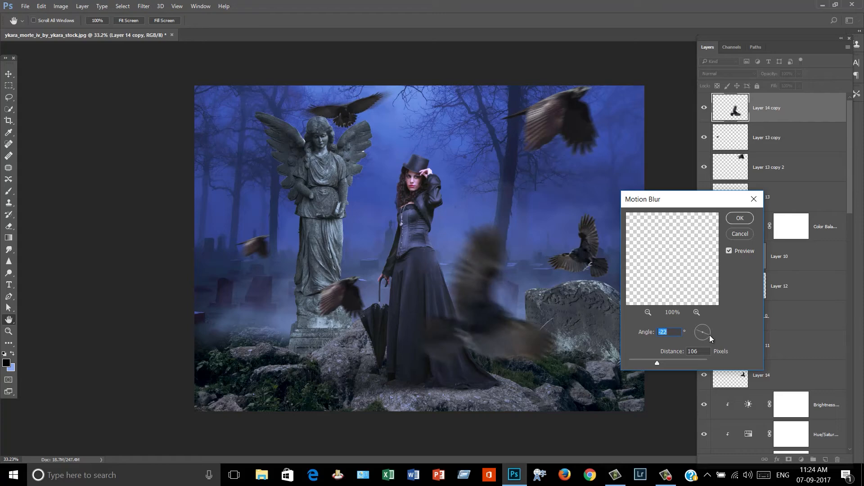
pyautogui.click(740, 218)
# Step: Transform the blurred raven on Layer 14 copy and reposition it in the foreground in front of the tombstone
pyautogui.hotkey('ctrl', 't')
pyautogui.moveTo(504, 288); pyautogui.dragTo(549, 361)
pyautogui.moveTo(613, 294); pyautogui.dragTo(659, 275)
pyautogui.moveTo(618, 301)
pyautogui.mouseDown()
pyautogui.moveTo(622, 279)
pyautogui.moveTo(571, 293)
pyautogui.moveTo(610, 302)
pyautogui.mouseUp()
pyautogui.press('Return')
# Step: Duplicate the raven near the statue's base from Layer 13
pyautogui.rightClick(335, 293)
pyautogui.click(362, 100)
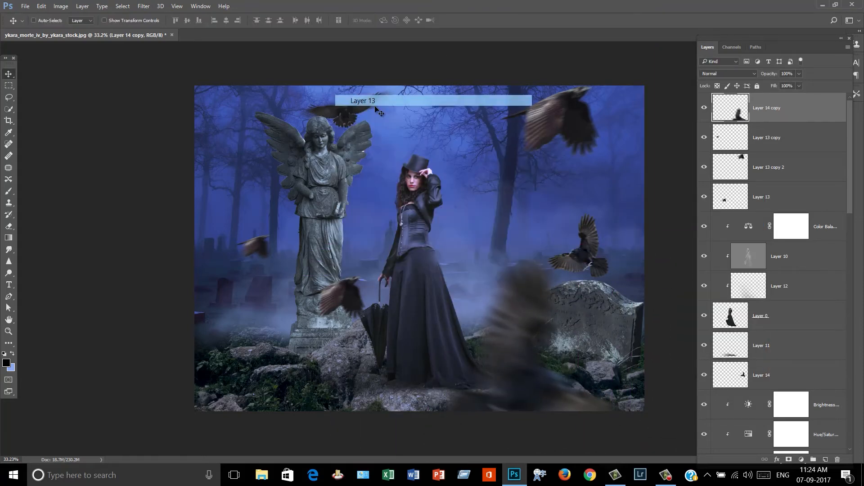
pyautogui.hotkey('ctrl', 'j')
pyautogui.hotkey('ctrl', 't')
pyautogui.moveTo(367, 276); pyautogui.dragTo(457, 212)
pyautogui.moveTo(450, 245); pyautogui.dragTo(404, 309)
pyautogui.press('Escape')
# Step: Make further copies of the Layer 13 raven, scale them to about 321%, rotate them and place them in the image's upper-left corner
pyautogui.hotkey('ctrl', 'j')
pyautogui.hotkey('ctrl', 't')
pyautogui.moveTo(367, 275); pyautogui.dragTo(473, 200)
pyautogui.moveTo(439, 250); pyautogui.dragTo(317, 357)
pyautogui.moveTo(362, 299); pyautogui.dragTo(339, 270)
pyautogui.moveTo(324, 335); pyautogui.dragTo(296, 119)
pyautogui.moveTo(272, 90); pyautogui.dragTo(263, 101)
pyautogui.moveTo(243, 180); pyautogui.dragTo(518, 243)
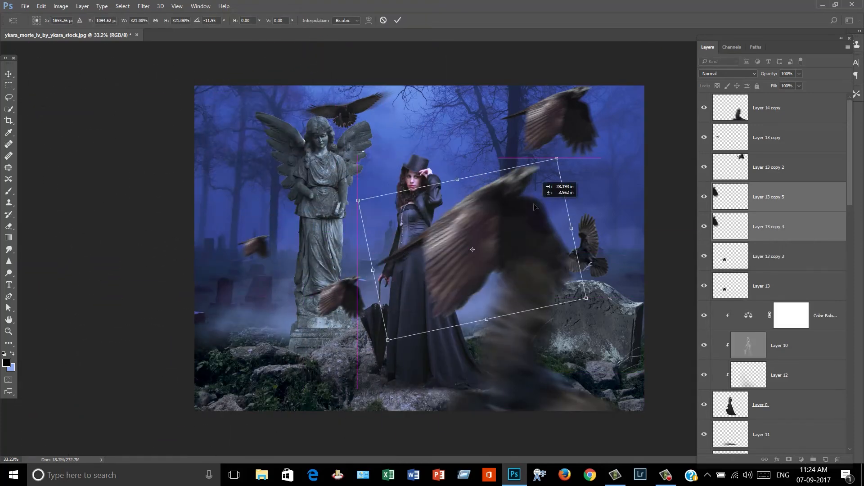
pyautogui.moveTo(530, 207); pyautogui.dragTo(464, 229)
pyautogui.press('Return')
# Step: Duplicate the crow above the statue from Layer 15, then enlarge, rotate and place it in the image's lower-left foreground
pyautogui.hotkey('ctrl', 'j')
pyautogui.hotkey('ctrl', 't')
pyautogui.moveTo(387, 265); pyautogui.dragTo(403, 387)
pyautogui.moveTo(334, 385); pyautogui.dragTo(346, 374)
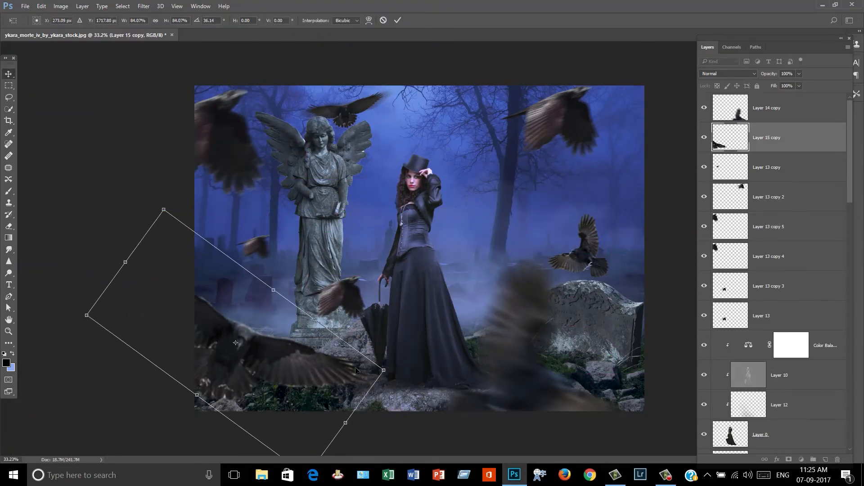
pyautogui.press('Return')
# Step: Apply a Gaussian Blur with a radius of about 22 pixels to the foreground crow on Layer 15 copy
pyautogui.click(143, 6)
pyautogui.click(186, 131)
pyautogui.click(315, 173)
pyautogui.moveTo(616, 307); pyautogui.dragTo(621, 300)
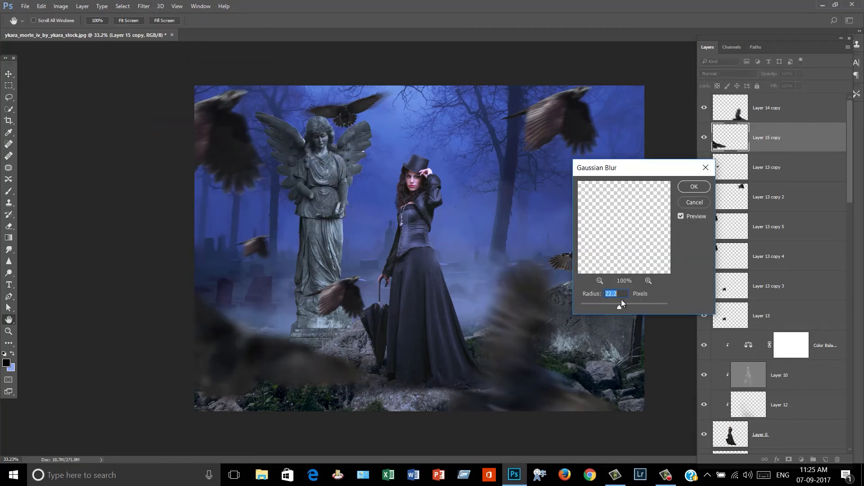
pyautogui.click(694, 187)
# Step: Apply an angled Motion Blur with a distance of about 45 pixels to the foreground crow on Layer 15 copy
pyautogui.click(143, 6)
pyautogui.click(186, 131)
pyautogui.click(315, 194)
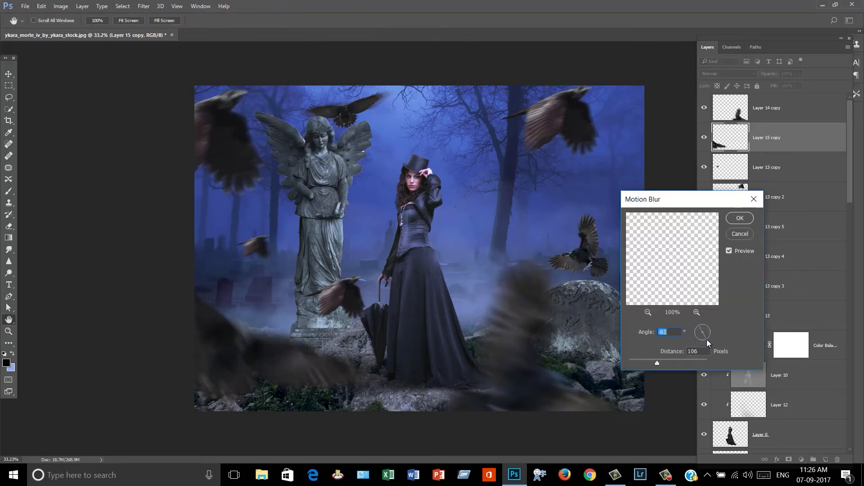
pyautogui.moveTo(656, 361); pyautogui.dragTo(645, 361)
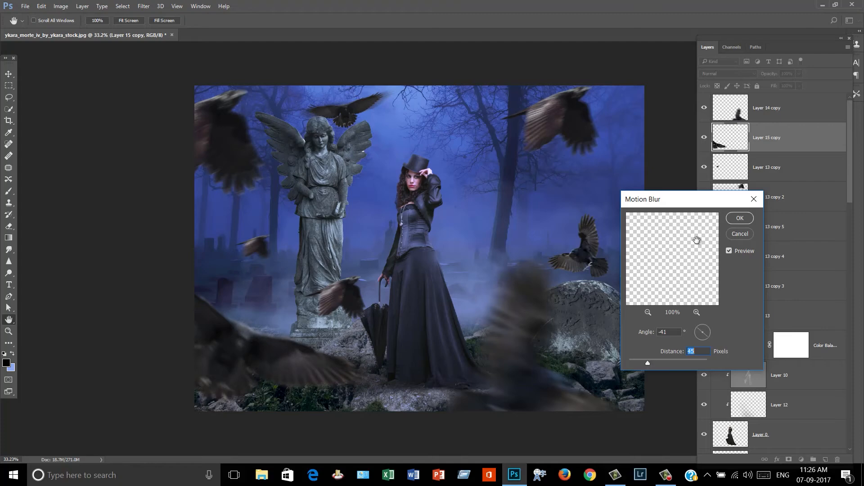
pyautogui.click(700, 339)
pyautogui.click(648, 363)
pyautogui.click(739, 219)
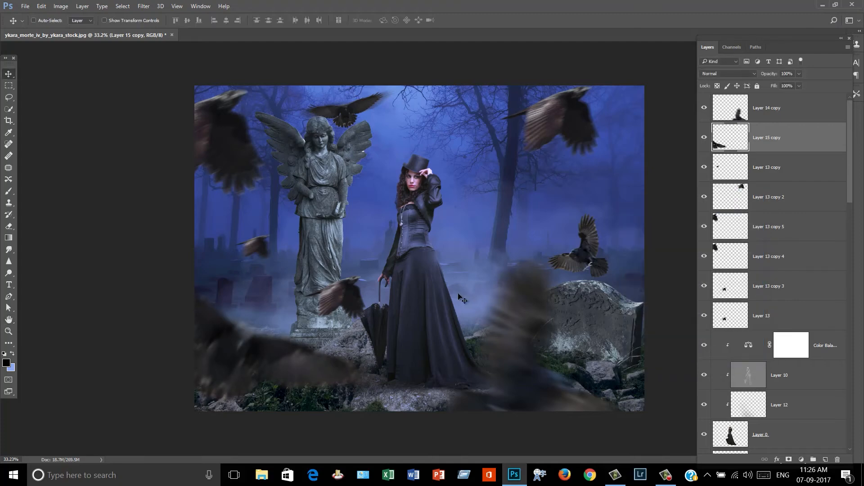
# Step: Apply a Gaussian Blur with a radius of about 5 pixels to the large upper-right raven on Layer 13 copy 2
pyautogui.scroll(1, 477, 234)
pyautogui.scroll(-1, 477, 234)
pyautogui.keyDown('ctrl'); pyautogui.click(558, 119); pyautogui.keyUp('ctrl')
pyautogui.click(144, 5)
pyautogui.click(315, 174)
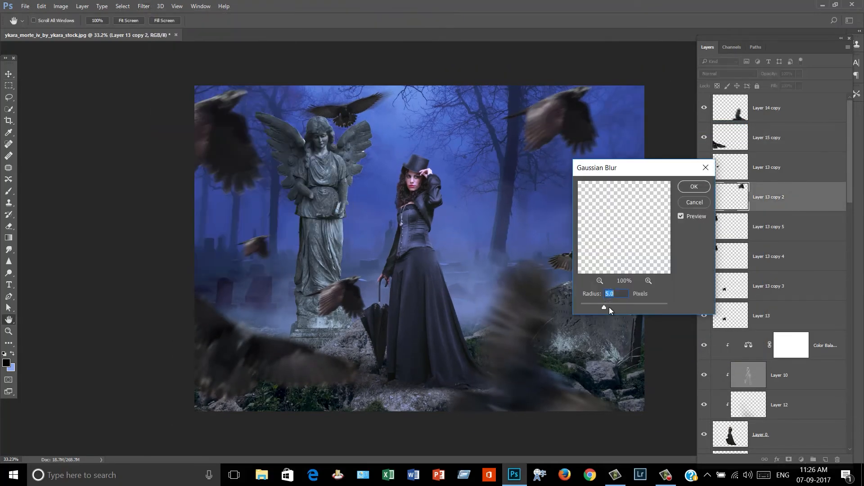
pyautogui.click(693, 186)
# Step: Apply a Motion Blur to the large upper-right raven on Layer 13 copy 2
pyautogui.click(144, 6)
pyautogui.moveTo(157, 131)
pyautogui.click(313, 197)
pyautogui.click(739, 218)
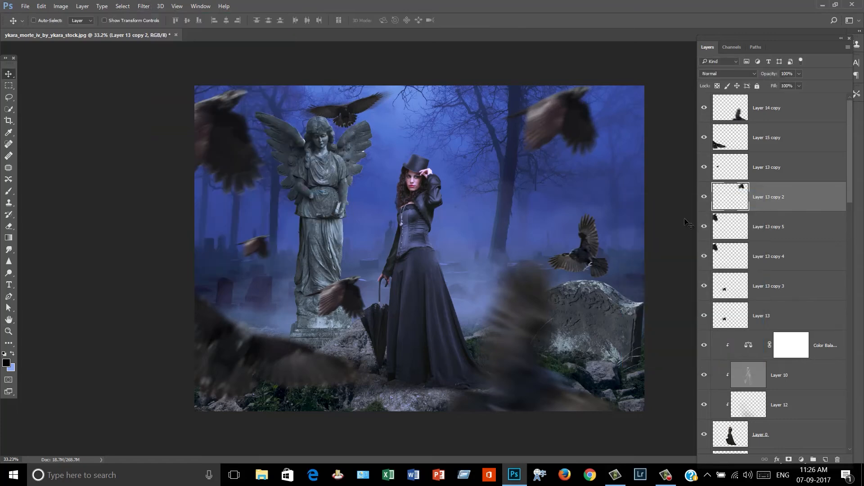
# Step: Slightly enlarge and reposition the large upper-right raven with Free Transform
pyautogui.hotkey('ctrl', 't')
pyautogui.moveTo(604, 160); pyautogui.dragTo(626, 176)
pyautogui.moveTo(610, 147)
pyautogui.mouseDown()
pyautogui.moveTo(602, 174)
pyautogui.moveTo(607, 162)
pyautogui.moveTo(599, 158)
pyautogui.mouseUp()
pyautogui.press('Return')
# Step: Apply a Gaussian Blur to the raven above the tombstone on Layer 14
pyautogui.rightClick(592, 261)
pyautogui.click(602, 265)
pyautogui.click(143, 6)
pyautogui.moveTo(245, 131)
pyautogui.click(323, 176)
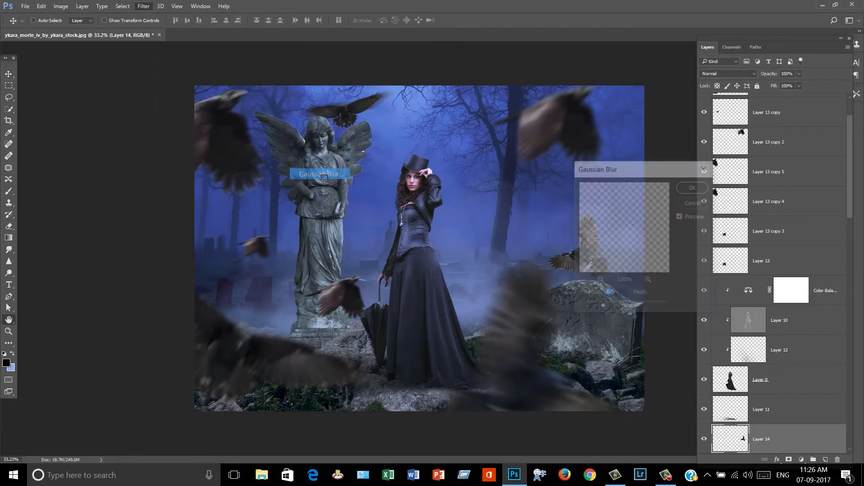
pyautogui.press('Return')
# Step: Hide and show the blurred foreground raven on Layer 14 copy to compare the composition with and without it
pyautogui.scroll(-5, 455, 252)
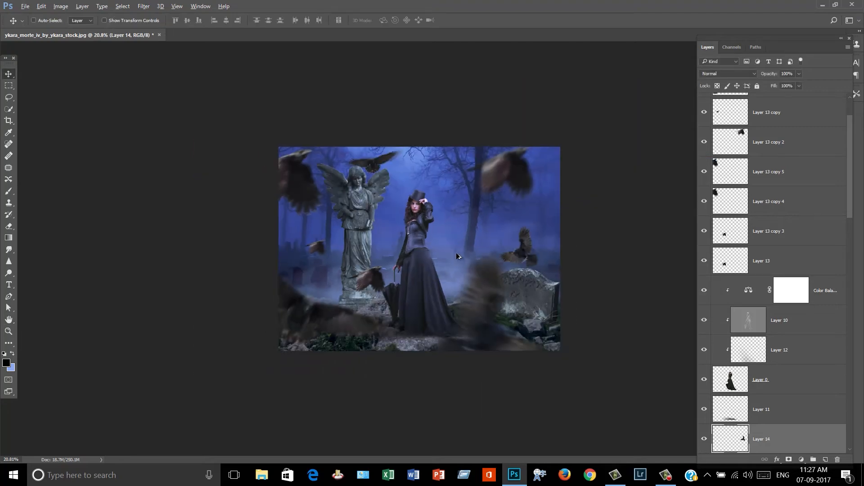
pyautogui.scroll(4, 456, 253)
pyautogui.rightClick(508, 312)
pyautogui.click(543, 131)
pyautogui.click(706, 108)
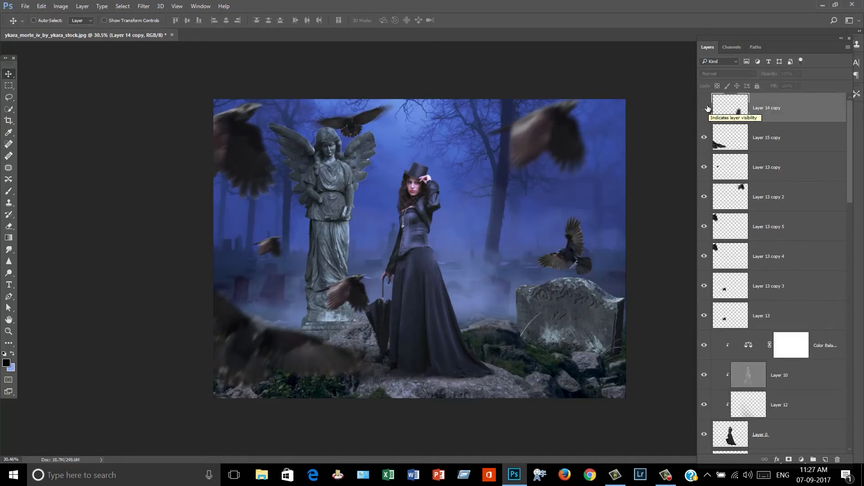
pyautogui.click(704, 108)
# Step: Delete the enlarged upper-left raven copies on Layer 13 copy 5 and Layer 13 copy 4
pyautogui.click(769, 227)
pyautogui.click(704, 227)
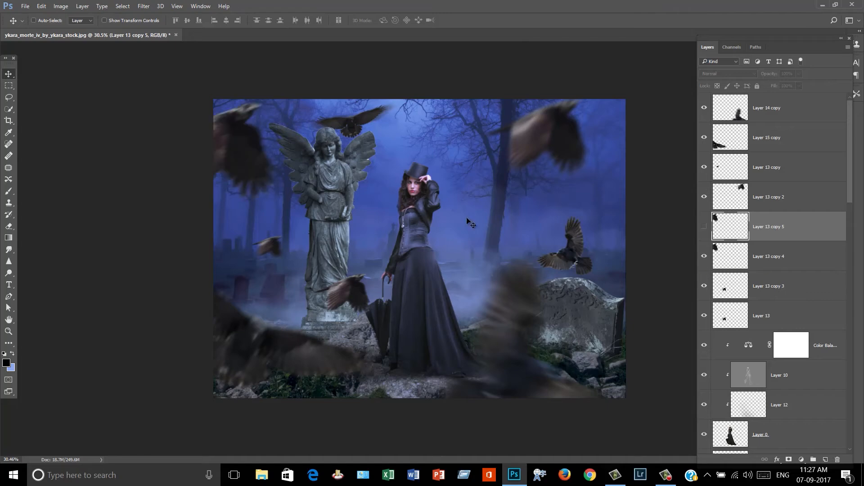
pyautogui.press('Delete')
pyautogui.moveTo(246, 147); pyautogui.dragTo(218, 96)
pyautogui.press('Delete')
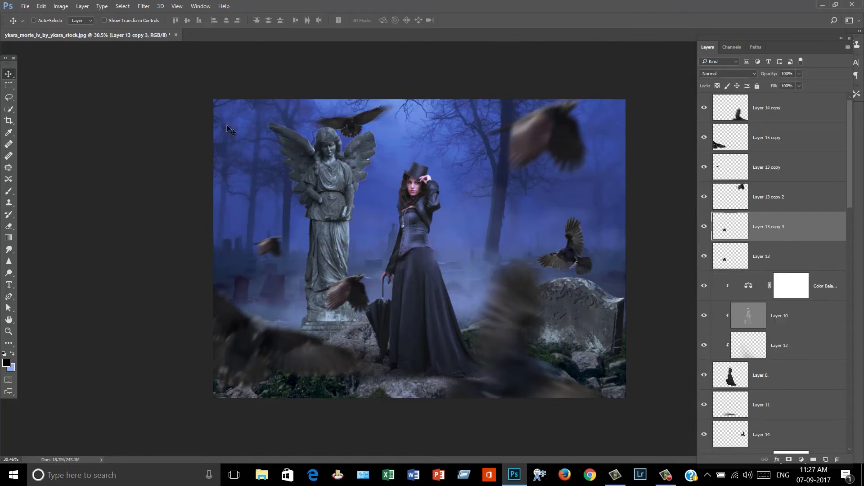
pyautogui.scroll(1, 494, 273)
pyautogui.scroll(-3, 546, 344)
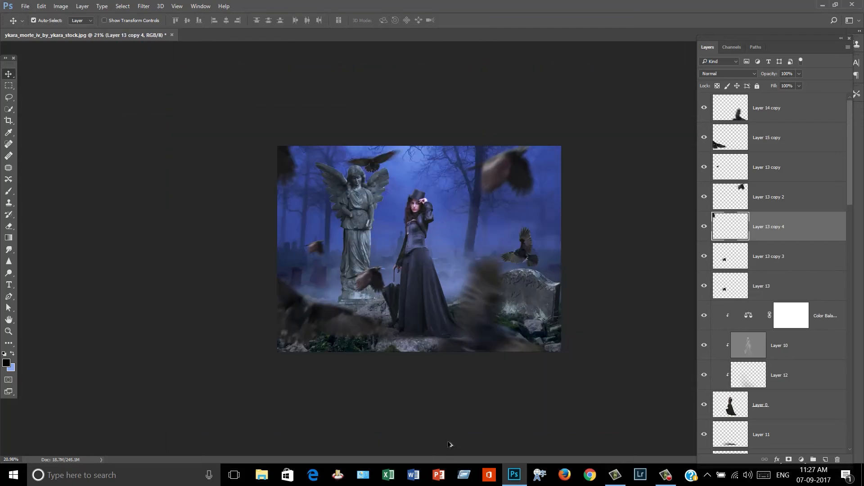
pyautogui.scroll(2, 467, 349)
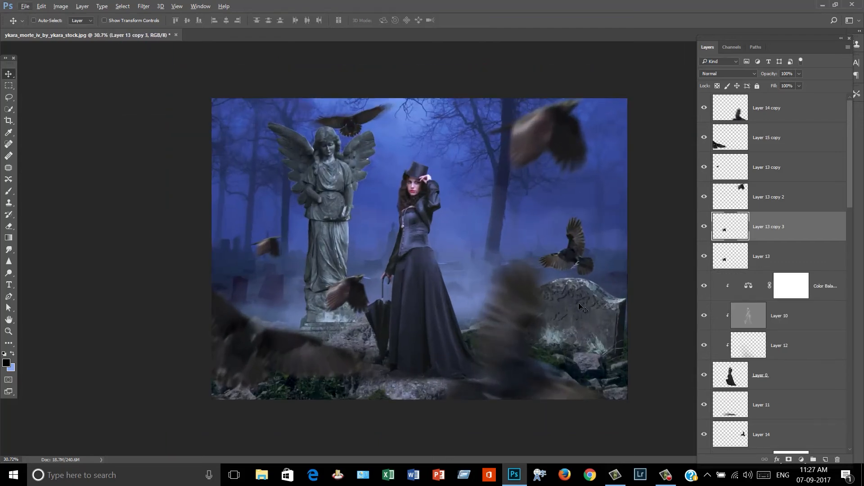
# Step: Group the raven layers from Layer 14 copy through Layer 13
pyautogui.scroll(-1, 756, 266)
pyautogui.scroll(1, 756, 267)
pyautogui.click(776, 108)
pyautogui.keyDown('shift'); pyautogui.click(776, 256); pyautogui.keyUp('shift')
pyautogui.click(813, 460)
# Step: Add a Color Balance adjustment clipped to Group 1 with midtones at Cyan-Red -22 and Yellow-Blue +30
pyautogui.click(801, 459)
pyautogui.click(705, 353)
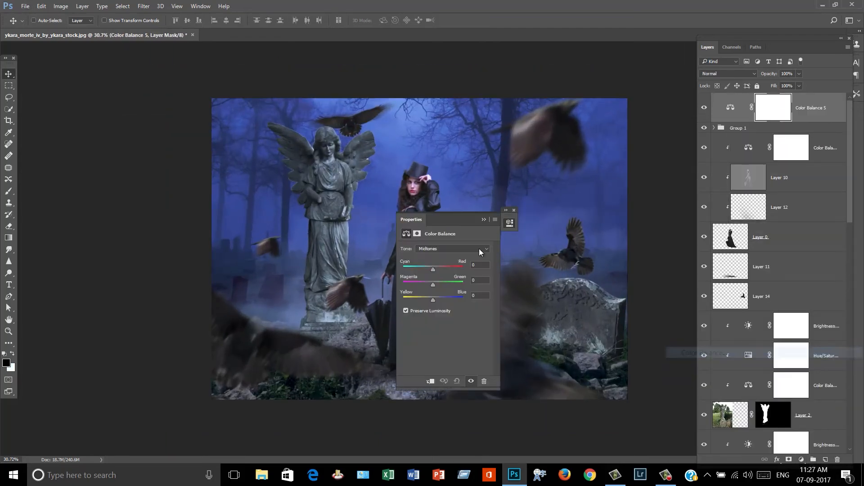
pyautogui.click(484, 220)
pyautogui.click(786, 293)
# Step: Copy the Color Balance adjustment from Group 1 to just above Layer 14 and clip it to that raven
pyautogui.click(824, 113)
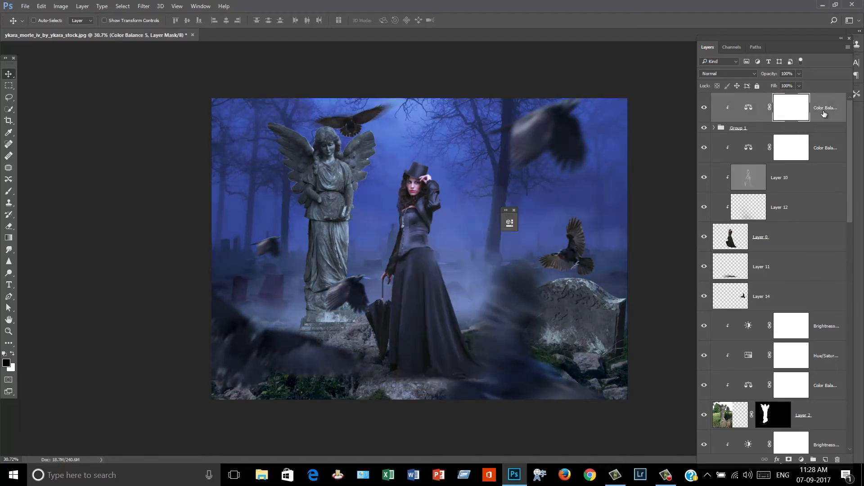
pyautogui.moveTo(824, 113); pyautogui.dragTo(815, 282)
pyautogui.keyDown('alt'); pyautogui.click(801, 310); pyautogui.keyUp('alt')
pyautogui.doubleClick(748, 296)
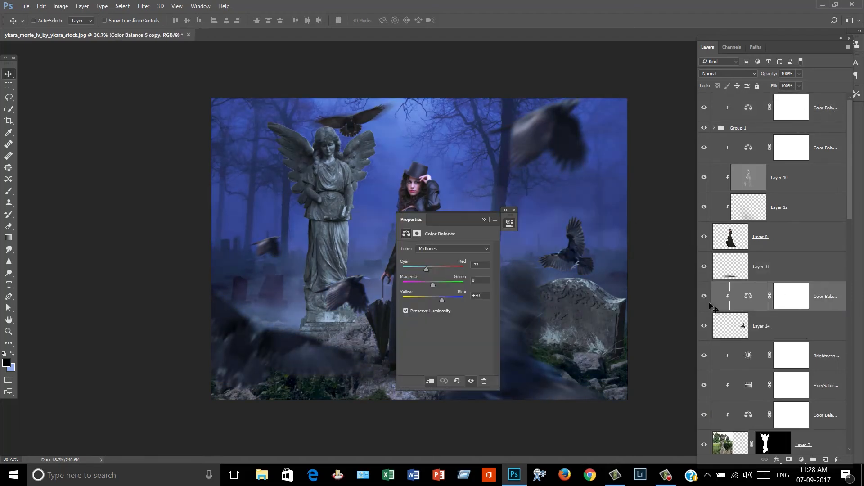
pyautogui.click(484, 220)
# Step: Group Layer 16 and Layer 15, which hold the crow above the statue
pyautogui.scroll(-5, 774, 270)
pyautogui.click(774, 356)
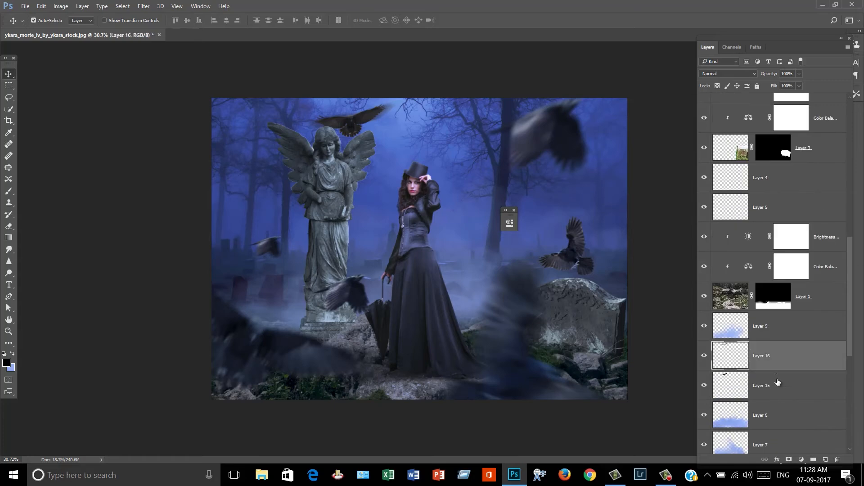
pyautogui.keyDown('ctrl'); pyautogui.click(777, 381); pyautogui.keyUp('ctrl')
pyautogui.hotkey('ctrl', 'g')
# Step: Add a Color Balance adjustment clipped to Group 2 with midtones at Cyan-Red -27 and Yellow-Blue +33
pyautogui.click(802, 460)
pyautogui.click(743, 328)
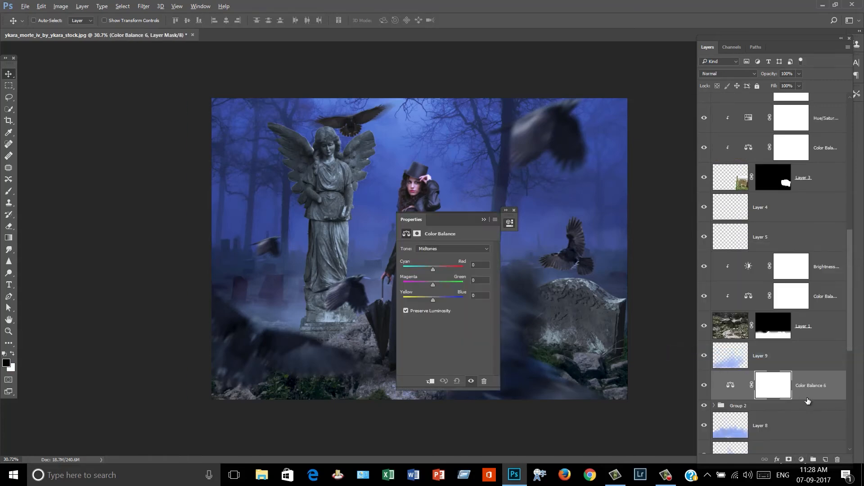
pyautogui.moveTo(446, 298); pyautogui.dragTo(444, 299)
pyautogui.click(484, 220)
pyautogui.scroll(-4, 464, 225)
pyautogui.scroll(3, 464, 224)
pyautogui.doubleClick(748, 385)
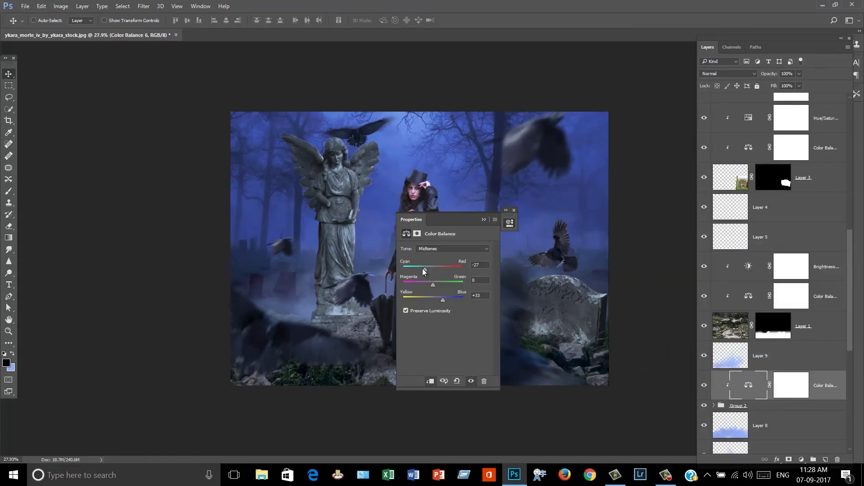
pyautogui.click(484, 220)
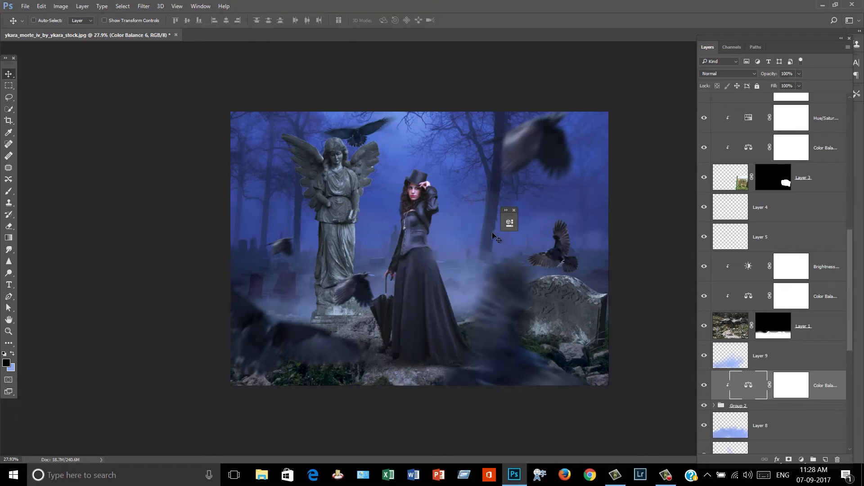
# Step: Add a layer directly below Layer 6 and paint a saturated blue #0c4bff glow at full opacity in the sky above the woman
pyautogui.scroll(1, 491, 235)
pyautogui.scroll(-2, 810, 365)
pyautogui.click(801, 297)
pyautogui.click(826, 460)
pyautogui.press('b')
pyautogui.scroll(-2, 765, 270)
pyautogui.moveTo(761, 237); pyautogui.dragTo(758, 402)
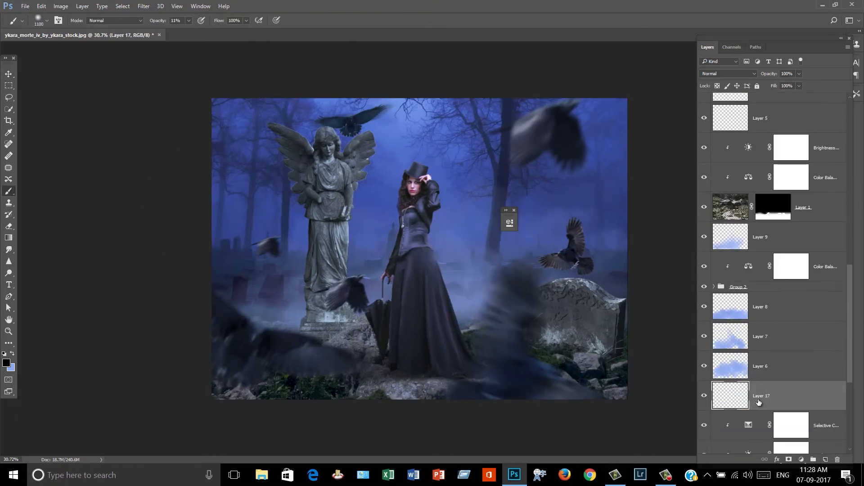
pyautogui.click(7, 363)
pyautogui.click(735, 166)
pyautogui.press('0')
pyautogui.click(418, 151)
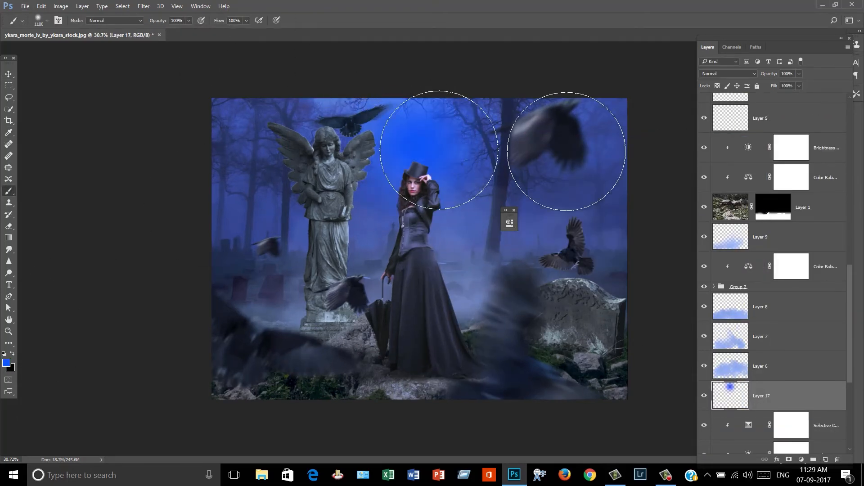
# Step: Try the blue glow as Color Dodge at 52% fill, enlarged over the background, and delete that layer
pyautogui.click(728, 73)
pyautogui.click(765, 133)
pyautogui.click(799, 85)
pyautogui.moveTo(801, 95); pyautogui.dragTo(780, 96)
pyautogui.hotkey('ctrl', 't')
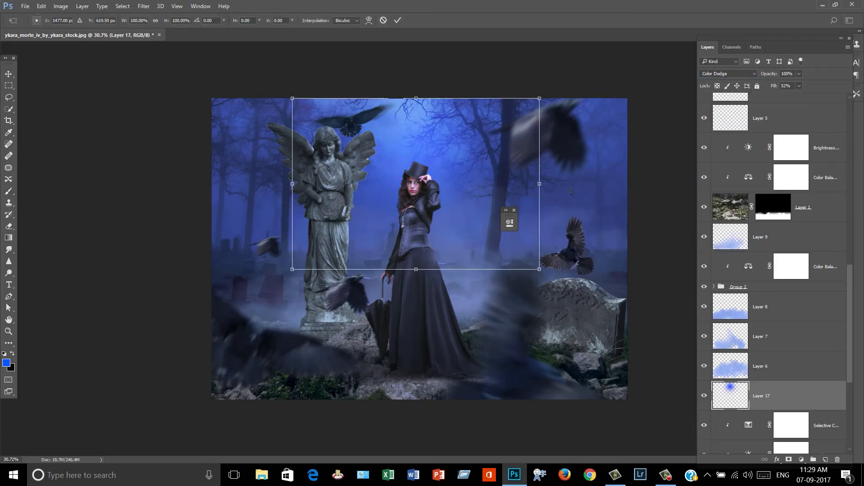
pyautogui.moveTo(539, 271); pyautogui.dragTo(638, 340)
pyautogui.moveTo(573, 297); pyautogui.dragTo(574, 349)
pyautogui.press('Return')
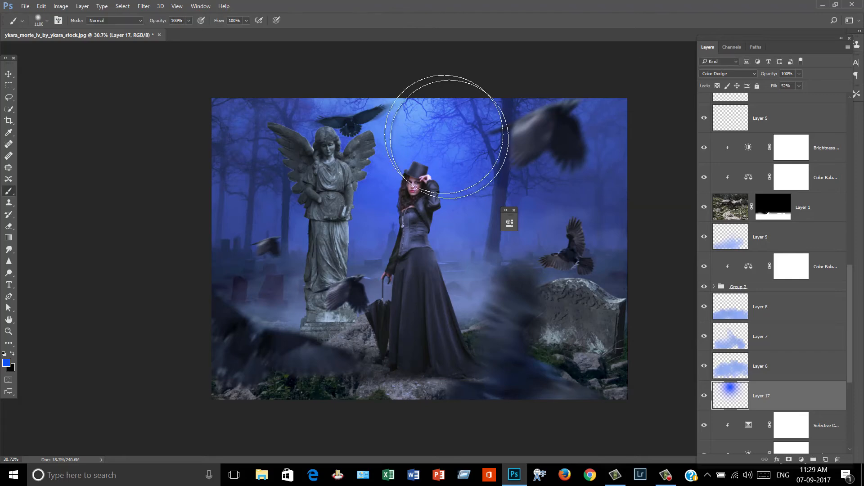
pyautogui.moveTo(823, 396); pyautogui.dragTo(837, 459)
# Step: Add a layer below Layer 6, paint a soft white glow behind the woman's head, and set it to Color Dodge at 36% fill
pyautogui.click(826, 460)
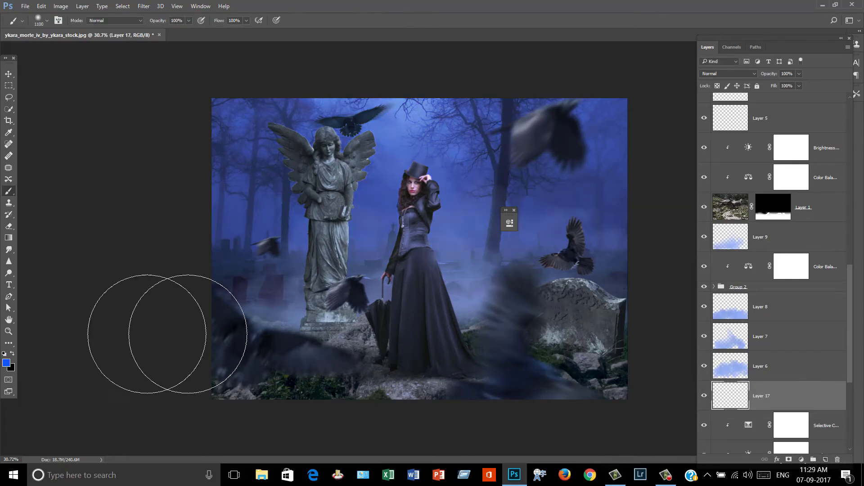
pyautogui.click(6, 364)
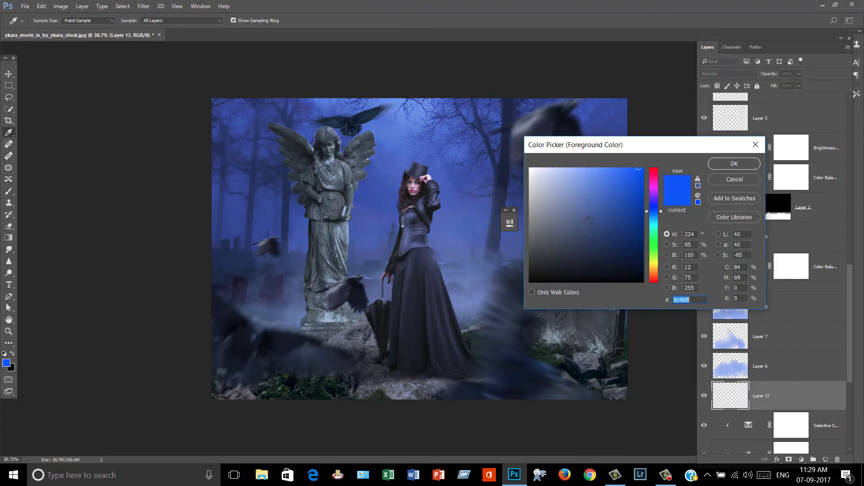
pyautogui.click(746, 166)
pyautogui.click(390, 136)
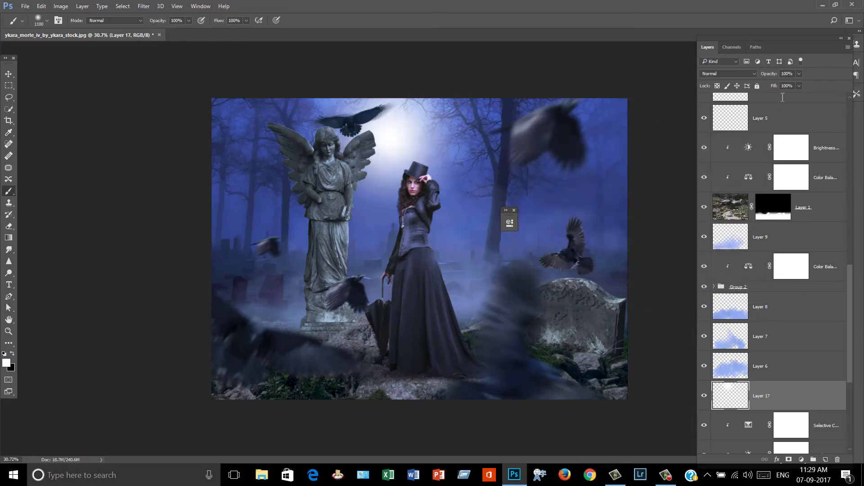
pyautogui.click(731, 73)
pyautogui.click(721, 145)
pyautogui.moveTo(791, 95); pyautogui.dragTo(773, 100)
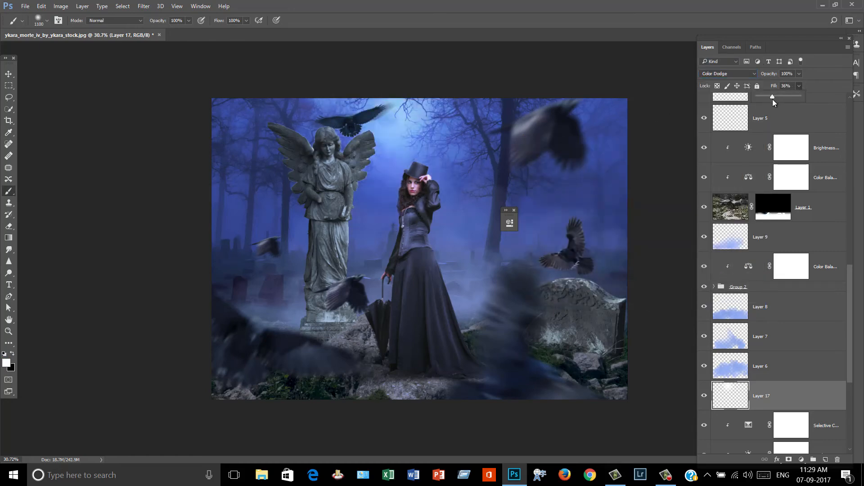
# Step: Enlarge the white glow on Layer 17 past the canvas edges and shift it up so it lights the sky behind the woman
pyautogui.hotkey('ctrl', 't')
pyautogui.moveTo(513, 259); pyautogui.dragTo(694, 417)
pyautogui.moveTo(604, 325); pyautogui.dragTo(569, 297)
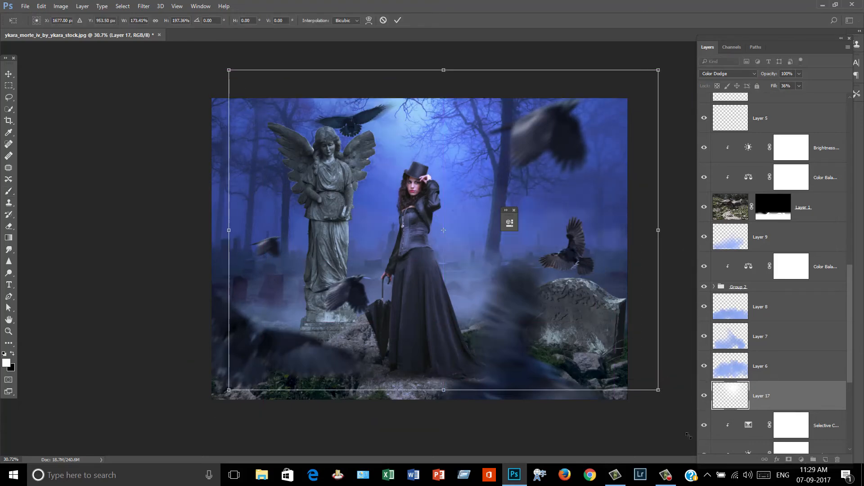
pyautogui.moveTo(689, 436); pyautogui.dragTo(709, 465)
pyautogui.moveTo(657, 400)
pyautogui.mouseDown()
pyautogui.moveTo(635, 416)
pyautogui.moveTo(618, 332)
pyautogui.mouseUp()
pyautogui.press('Return')
pyautogui.press('b')
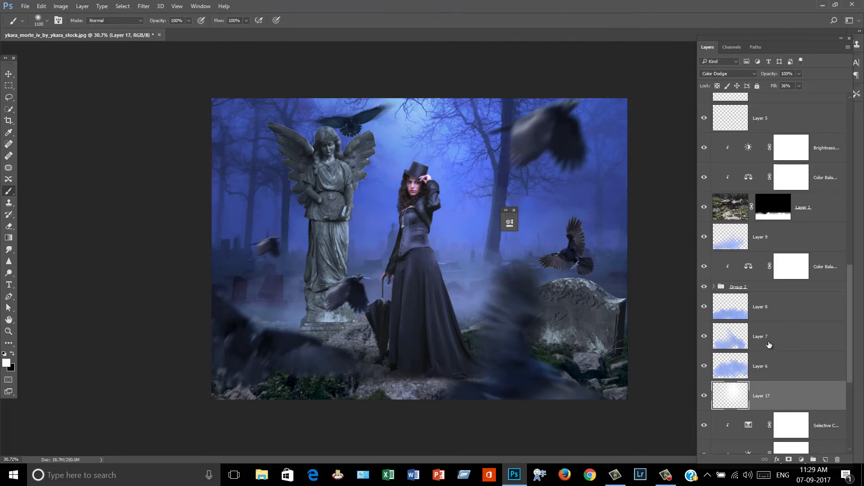
# Step: Compare the image with and without Layer 17, and try moving that layer above Layer 8
pyautogui.click(706, 398)
pyautogui.click(706, 399)
pyautogui.moveTo(767, 397); pyautogui.dragTo(776, 304)
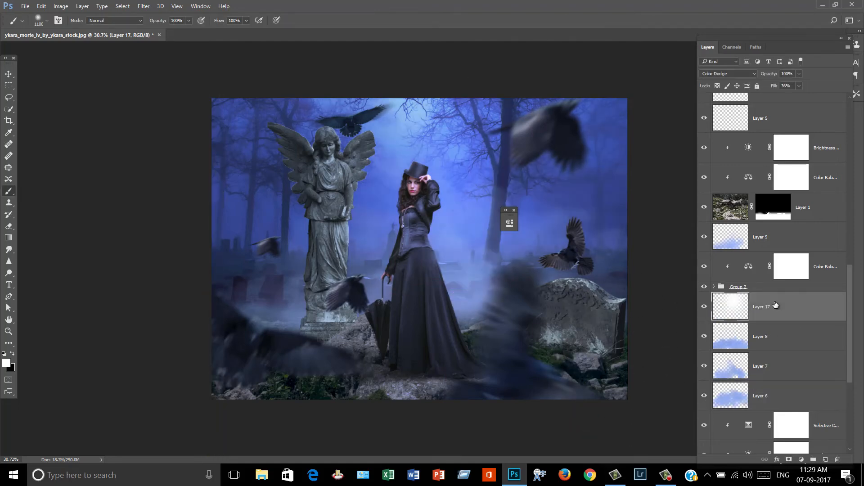
pyautogui.hotkey('ctrl', 'z')
# Step: Add a layer above Layer 8 and paint soft white light along the ground across the lower part of the scene
pyautogui.click(818, 314)
pyautogui.click(825, 459)
pyautogui.click(436, 274)
pyautogui.hotkey('ctrl', 'z')
pyautogui.click(482, 353)
pyautogui.click(551, 371)
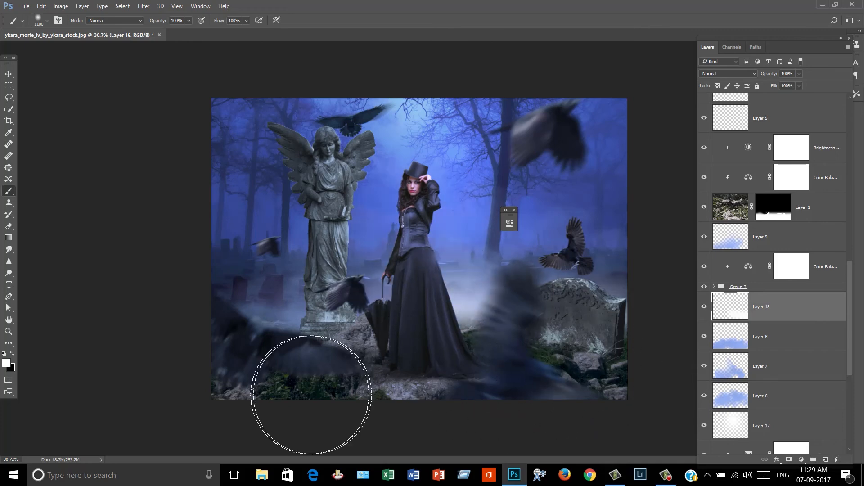
pyautogui.click(311, 395)
# Step: Set the ground light on Layer 18 to Color Dodge at 28% fill
pyautogui.click(729, 74)
pyautogui.click(733, 141)
pyautogui.click(799, 85)
pyautogui.moveTo(801, 96); pyautogui.dragTo(773, 98)
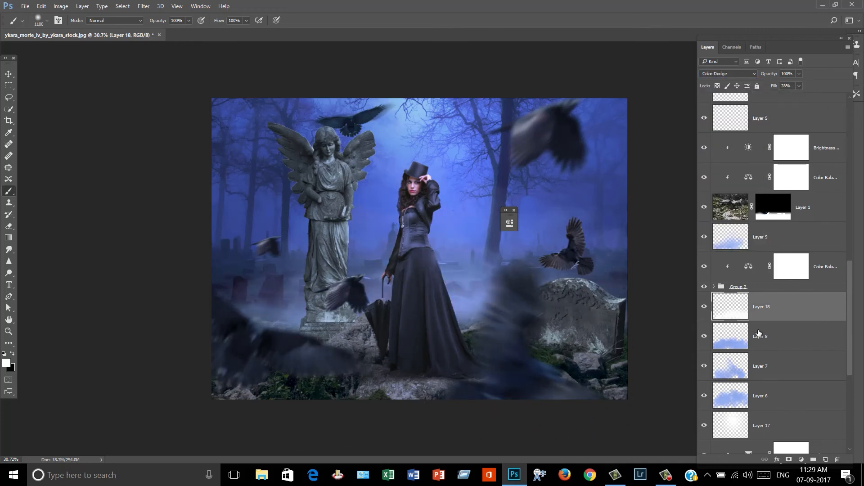
# Step: Add a white glow layer above the rocks' Brightness/Contrast adjustment, clipped to Layer 1 and set to Color Dodge at 37% fill
pyautogui.click(738, 148)
pyautogui.click(825, 459)
pyautogui.click(425, 425)
pyautogui.click(310, 280)
pyautogui.hotkey('ctrl', 'z')
pyautogui.click(425, 274)
pyautogui.hotkey('ctrl', 'z')
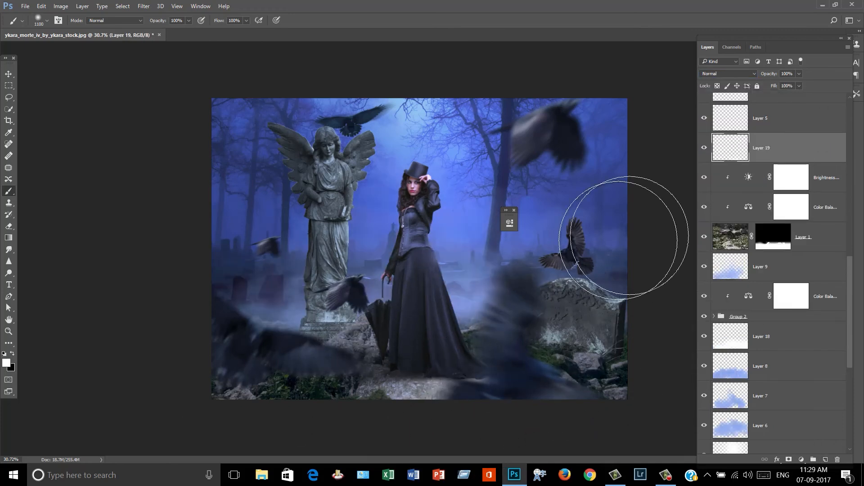
pyautogui.hotkey('ctrl', 'alt', 'g')
pyautogui.click(799, 86)
pyautogui.moveTo(801, 96); pyautogui.dragTo(775, 100)
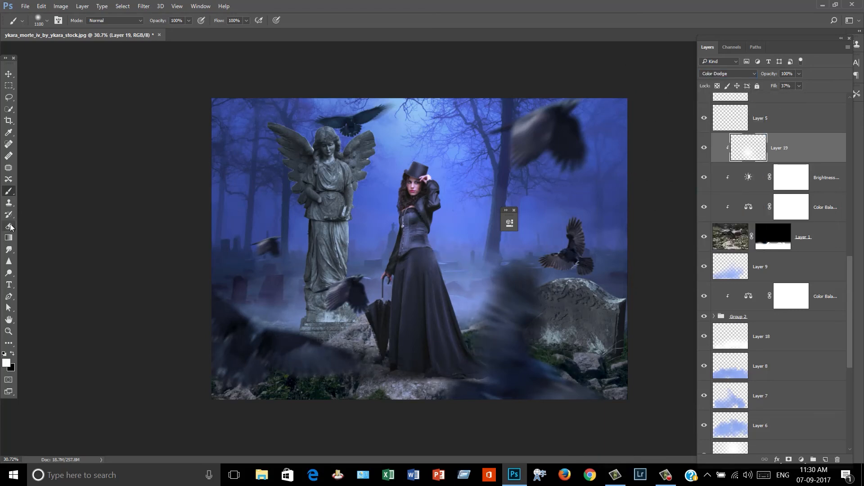
# Step: Add an empty layer above the statue's Brightness/Contrast adjustment and ready the Brush with a violet-blue colour from the scene
pyautogui.click(741, 337)
pyautogui.press('v')
pyautogui.hotkey('ctrl', '-')
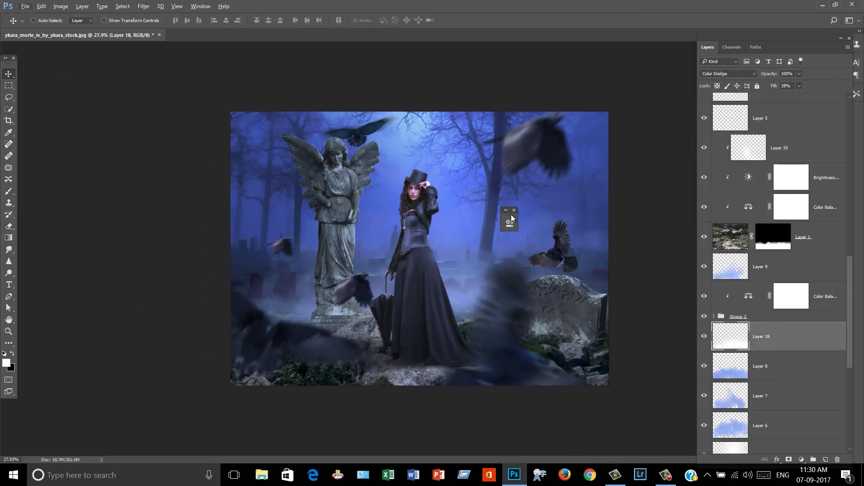
pyautogui.scroll(12, 794, 161)
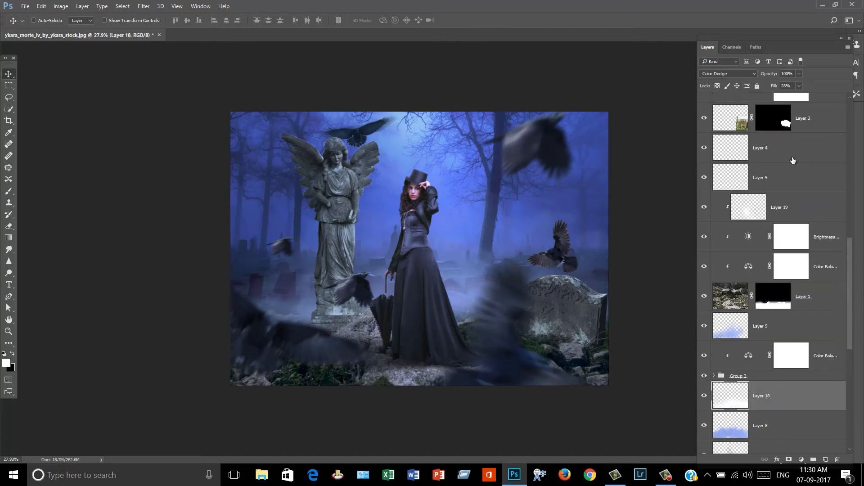
pyautogui.click(823, 208)
pyautogui.hotkey('ctrl', 'shift', 'alt', 'n')
pyautogui.press('b')
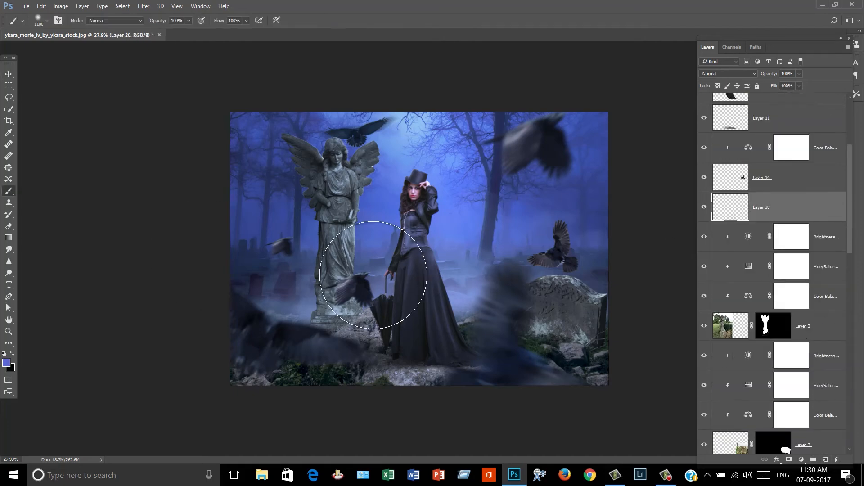
pyautogui.keyDown('alt'); pyautogui.click(765, 220); pyautogui.keyUp('alt')
# Step: Add a layer between Layer 9 and Layer 1 and paint soft violet-blue fog near the base of the statue
pyautogui.scroll(-9, 805, 238)
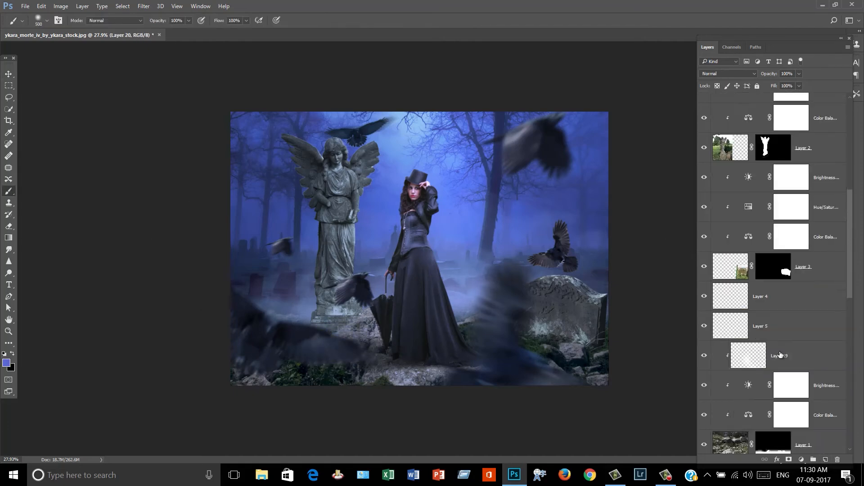
pyautogui.click(785, 385)
pyautogui.click(825, 460)
pyautogui.click(344, 342)
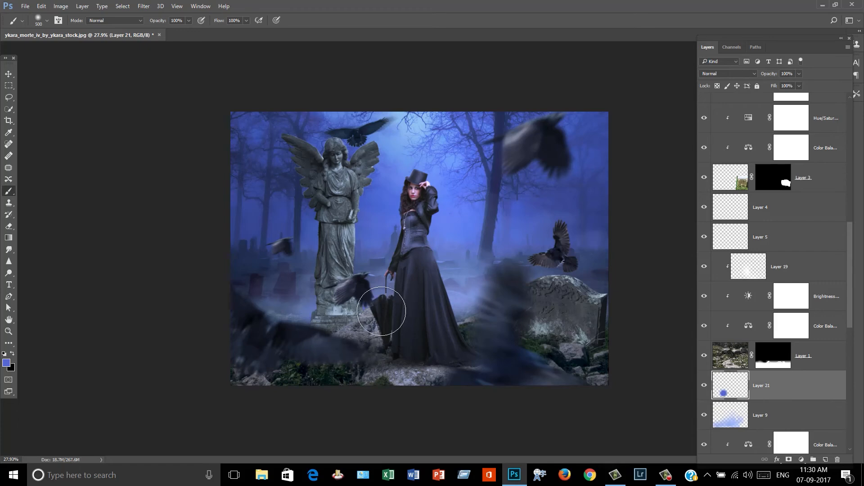
# Step: Sample a light blue from the sky and add another empty layer directly above the statue's Brightness/Contrast adjustment
pyautogui.click(9, 191)
pyautogui.keyDown('alt'); pyautogui.click(408, 149); pyautogui.keyUp('alt')
pyautogui.scroll(5, 808, 220)
pyautogui.click(820, 126)
pyautogui.scroll(2, 315, 315)
pyautogui.click(306, 332)
pyautogui.hotkey('ctrl', 'alt', 'z')
pyautogui.scroll(3, 819, 198)
pyautogui.hotkey('ctrl', 'shift', 'alt', 'n')
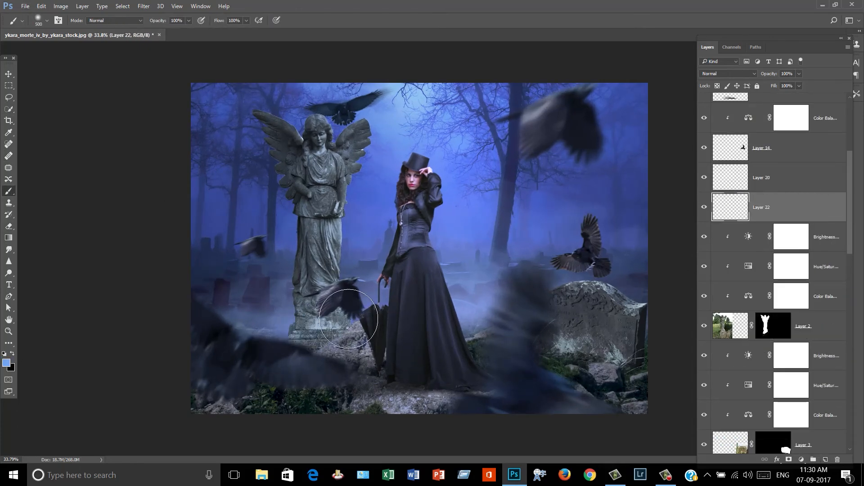
# Step: Paint faint light blue haze over the statue on Layer 22 with an 1100 px brush at 10% opacity
pyautogui.press(']')
pyautogui.press(']')
pyautogui.press(']')
pyautogui.press(']')
pyautogui.press(']')
pyautogui.press(']')
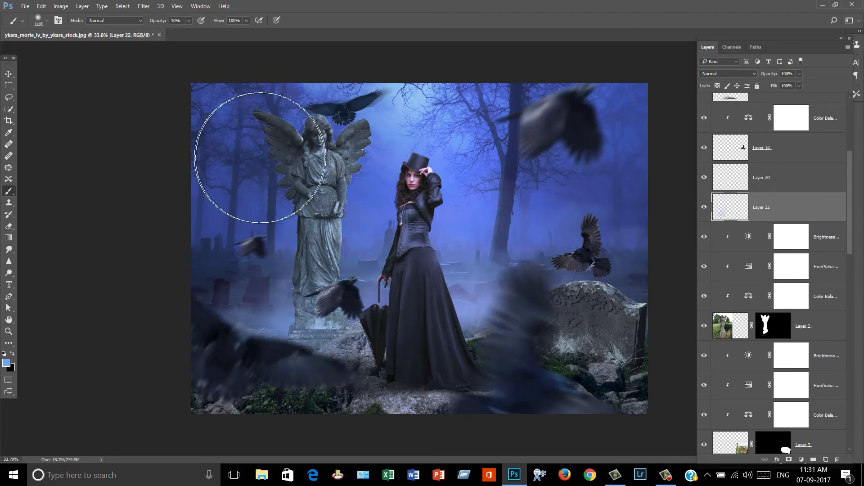
pyautogui.click(345, 293)
# Step: Erase excess haze around the statue on Layer 22 and add a little more haze over its base with a smaller brush
pyautogui.press('[')
pyautogui.press('[')
pyautogui.press('e')
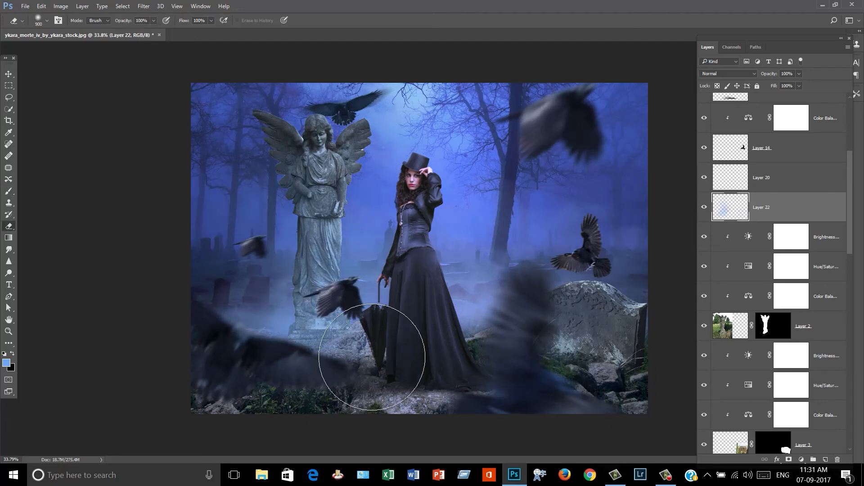
pyautogui.press('b')
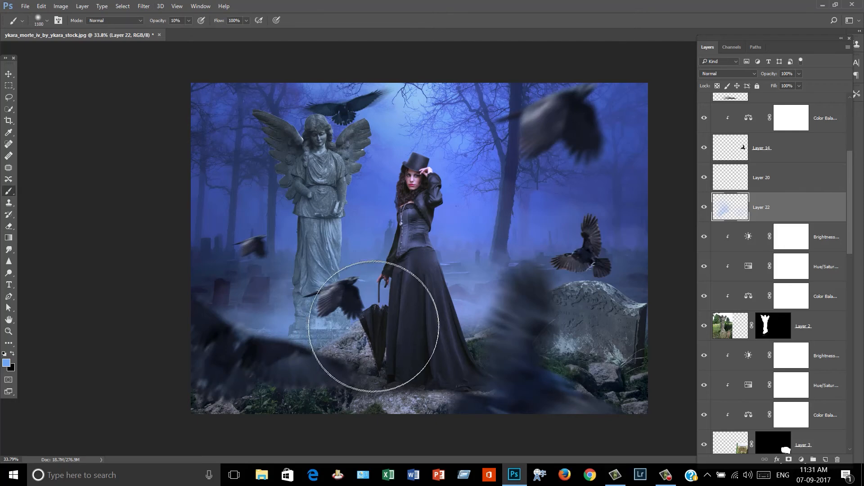
pyautogui.press('[')
pyautogui.press('[')
pyautogui.press('[')
pyautogui.click(335, 328)
# Step: Soften the haze over the lower statue on Layer 22 with a 1000 px Eraser at 26% opacity
pyautogui.press('e')
pyautogui.press(']')
pyautogui.press(']')
pyautogui.press(']')
pyautogui.press(']')
pyautogui.press(']')
pyautogui.press(']')
pyautogui.press(']')
pyautogui.click(272, 303)
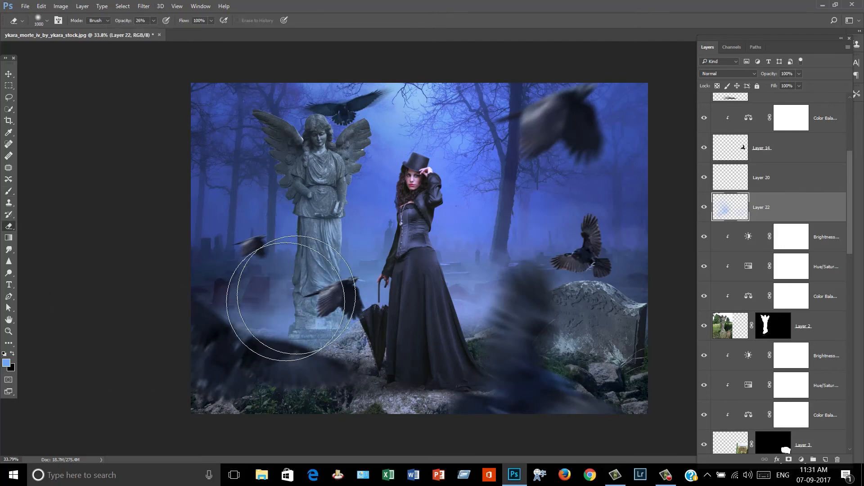
pyautogui.press('v')
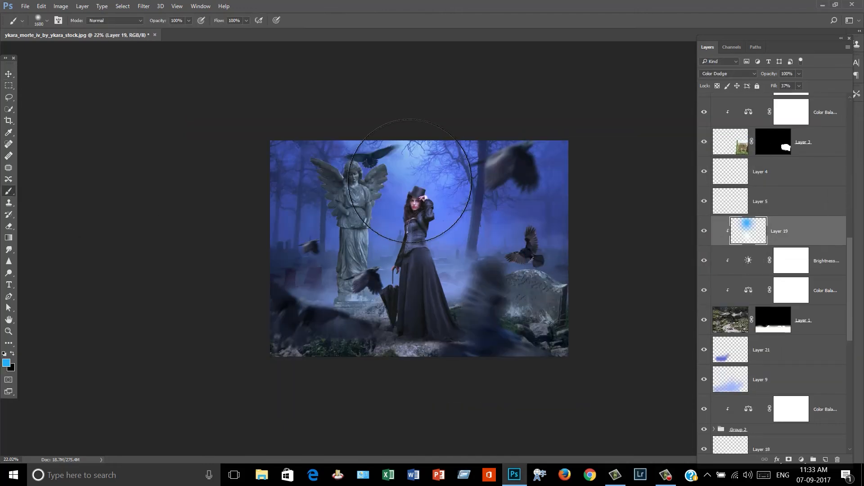
# Step: Add a layer above Layer 19, paint a bright cyan-blue glow in the upper sky, and set it to Color Dodge at 43% fill
pyautogui.click(825, 460)
pyautogui.click(411, 175)
pyautogui.click(728, 74)
pyautogui.click(723, 142)
pyautogui.click(799, 86)
pyautogui.moveTo(801, 96); pyautogui.dragTo(776, 97)
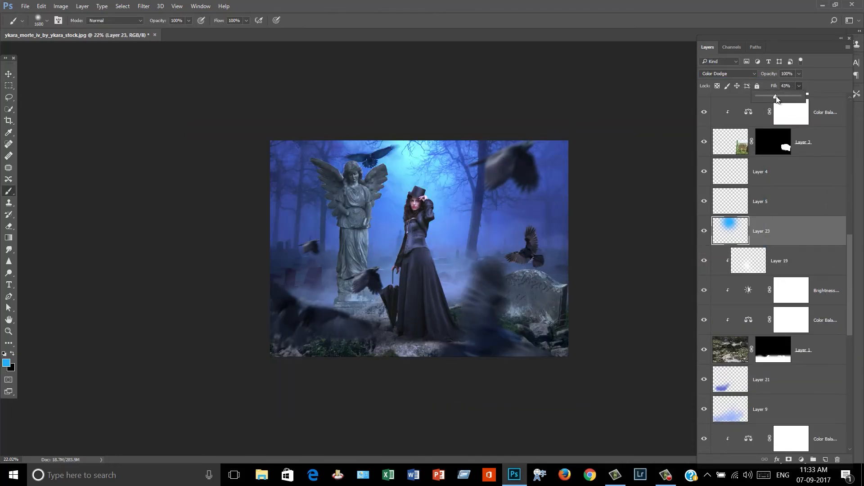
# Step: Move the cyan-blue glow layer to just below Group 2, above Layer 18, and stretch the glow larger and further down
pyautogui.moveTo(816, 236); pyautogui.dragTo(812, 389)
pyautogui.scroll(-5, 792, 306)
pyautogui.moveTo(771, 234); pyautogui.dragTo(776, 130)
pyautogui.hotkey('ctrl', 't')
pyautogui.moveTo(542, 306); pyautogui.dragTo(573, 389)
pyautogui.press('Return')
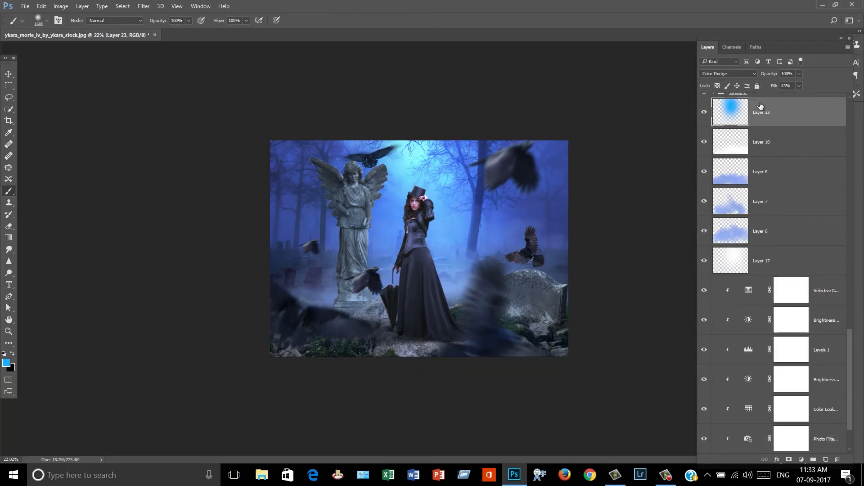
# Step: Shift the hue of the Layer 23 glow slightly toward blue with Hue/Saturation
pyautogui.hotkey('ctrl', 'u')
pyautogui.moveTo(729, 286)
pyautogui.mouseDown()
pyautogui.moveTo(760, 286)
pyautogui.moveTo(701, 284)
pyautogui.moveTo(735, 284)
pyautogui.mouseUp()
pyautogui.press('Return')
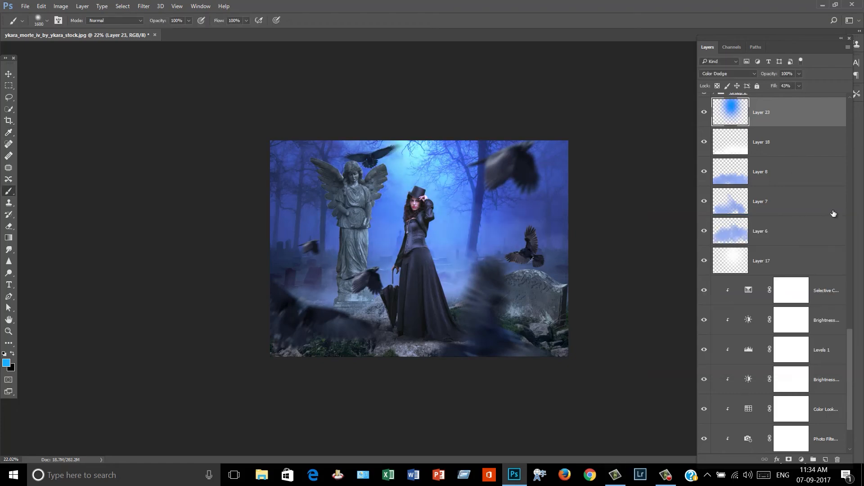
pyautogui.moveTo(850, 377); pyautogui.dragTo(851, 145)
pyautogui.click(801, 459)
pyautogui.click(757, 283)
pyautogui.moveTo(444, 272); pyautogui.dragTo(423, 272)
pyautogui.hotkey('ctrl', 'alt', 'z')
pyautogui.scroll(10, 832, 199)
pyautogui.hotkey('ctrl', 'alt', 'z')
pyautogui.click(829, 104)
pyautogui.click(830, 128)
pyautogui.click(836, 101)
# Step: Add a Brightness/Contrast adjustment at the top of the stack, mask its centre with a black radial gradient around the woman, and hide it
pyautogui.click(801, 460)
pyautogui.click(740, 284)
pyautogui.click(484, 219)
pyautogui.scroll(1, 507, 318)
pyautogui.click(9, 238)
pyautogui.hotkey('ctrl', 'z')
pyautogui.moveTo(421, 180)
pyautogui.mouseDown()
pyautogui.moveTo(430, 336)
pyautogui.moveTo(461, 261)
pyautogui.moveTo(487, 383)
pyautogui.moveTo(468, 337)
pyautogui.mouseUp()
pyautogui.click(95, 20)
pyautogui.hotkey('ctrl', 'alt', 'z')
pyautogui.hotkey('ctrl', 'alt', 'z')
pyautogui.click(704, 108)
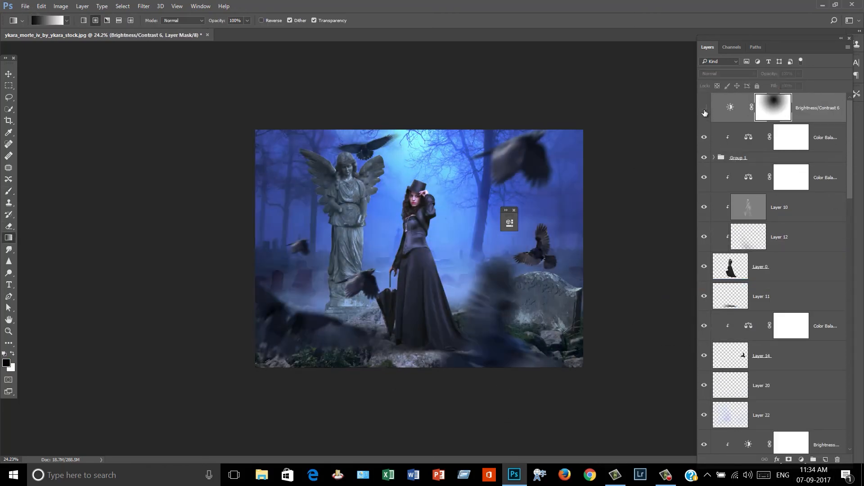
# Step: Add a Brightness/Contrast adjustment between Layer 11 and the woman's Layer 0 with brightness at -100
pyautogui.click(774, 296)
pyautogui.click(801, 459)
pyautogui.click(740, 283)
pyautogui.moveTo(444, 271); pyautogui.dragTo(416, 271)
pyautogui.click(484, 220)
# Step: Draw a large radial gradient on the Brightness/Contrast 7 mask from the woman's head past the canvas bottom to keep the centre bright
pyautogui.moveTo(430, 218); pyautogui.dragTo(457, 311)
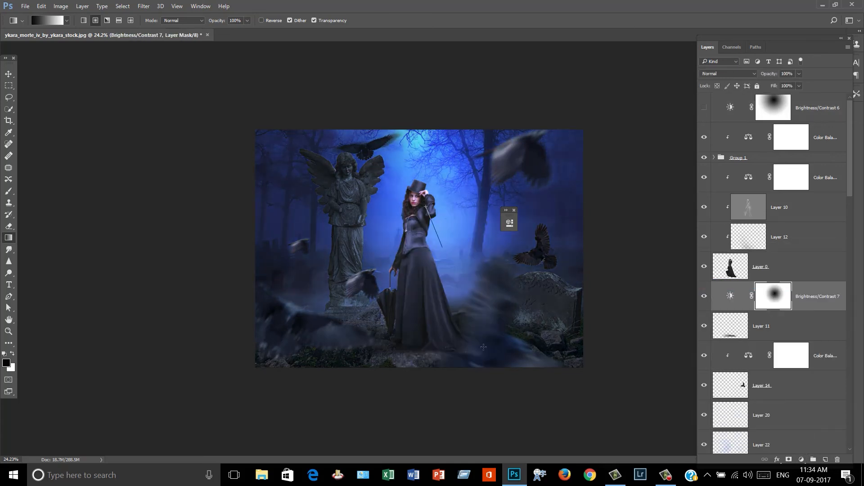
pyautogui.moveTo(415, 194); pyautogui.dragTo(459, 338)
pyautogui.moveTo(422, 184); pyautogui.dragTo(515, 437)
pyautogui.moveTo(419, 182); pyautogui.dragTo(482, 405)
# Step: Set Brightness/Contrast 6 to brightness -60 and contrast -9, and Brightness/Contrast 7 to brightness -50 and contrast -16
pyautogui.doubleClick(730, 296)
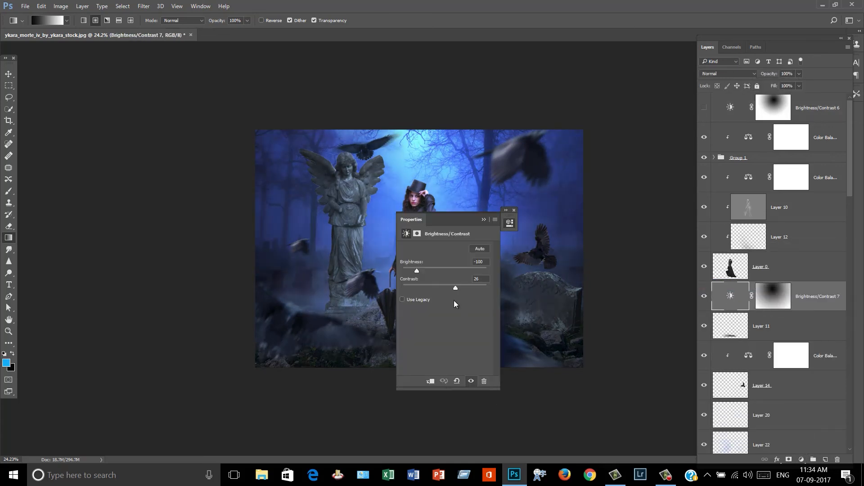
pyautogui.click(484, 220)
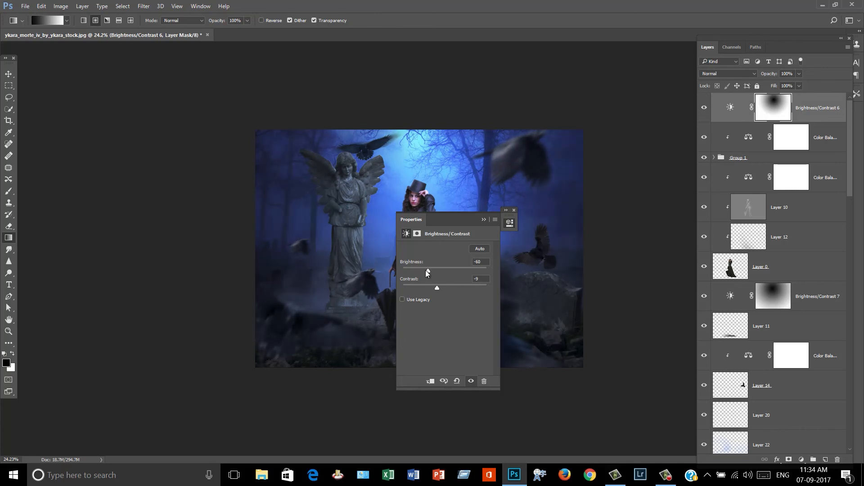
pyautogui.click(484, 219)
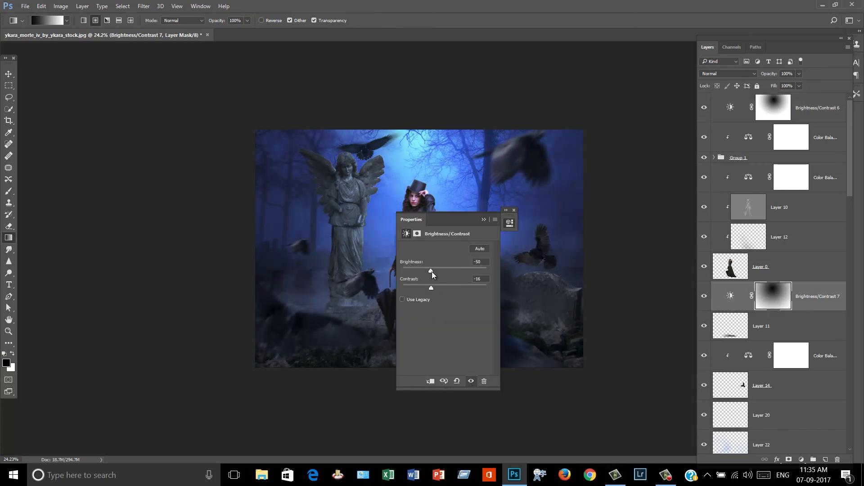
pyautogui.click(484, 221)
# Step: Add a Photo Filter adjustment above Brightness/Contrast 6 at the top of the layer stack, keeping its default filter
pyautogui.click(819, 114)
pyautogui.click(801, 460)
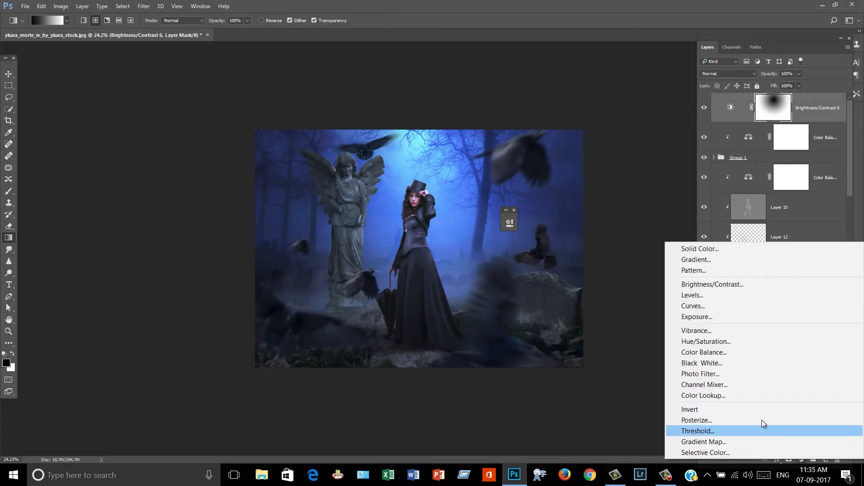
pyautogui.click(729, 385)
pyautogui.click(609, 208)
# Step: Add a second Photo Filter adjustment at the top of the stack, set to Deep Blue with 24% density
pyautogui.click(801, 459)
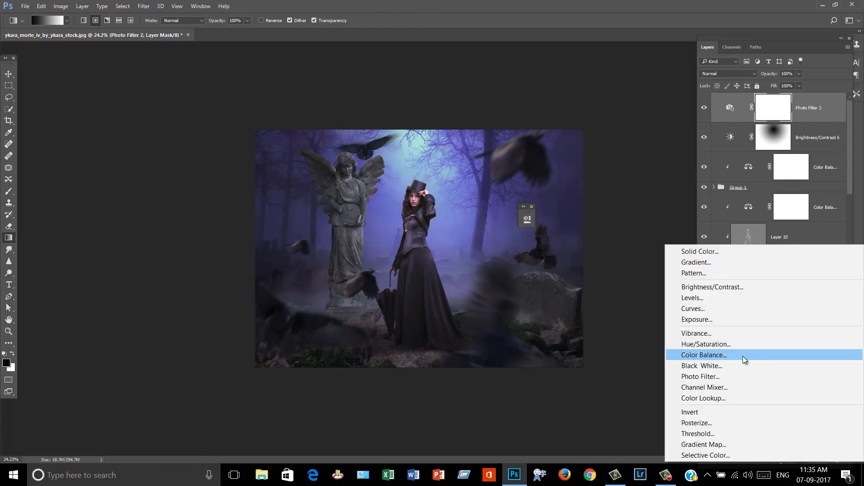
pyautogui.click(743, 379)
pyautogui.click(495, 246)
pyautogui.click(476, 369)
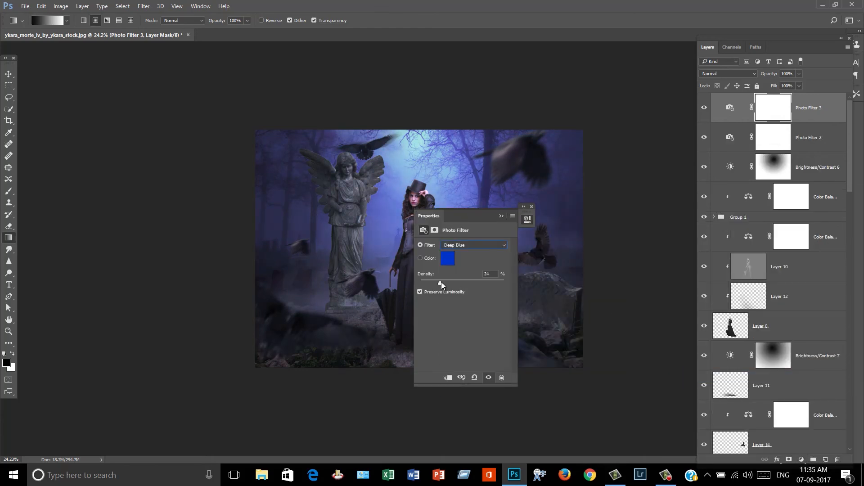
pyautogui.click(501, 215)
pyautogui.hotkey('ctrl', '0')
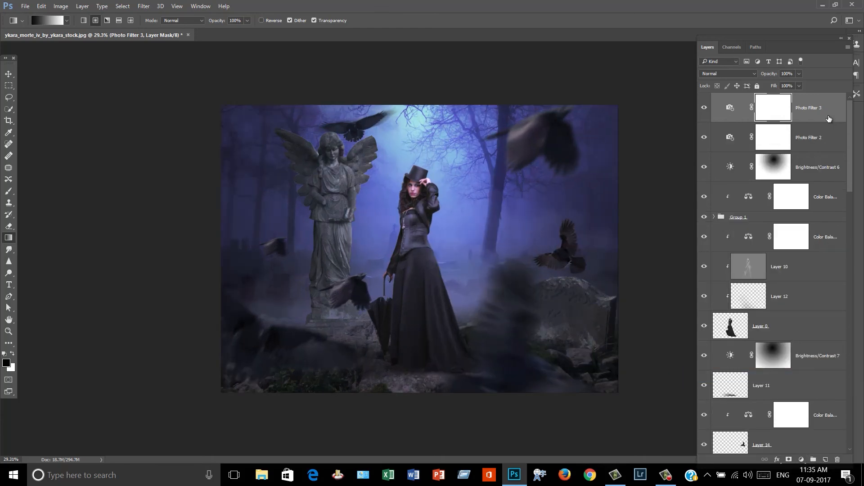
# Step: Add a Color Balance adjustment at the top of the stack with highlights at red +27, green +1 and blue +42
pyautogui.click(799, 459)
pyautogui.click(739, 363)
pyautogui.moveTo(450, 266); pyautogui.dragTo(453, 267)
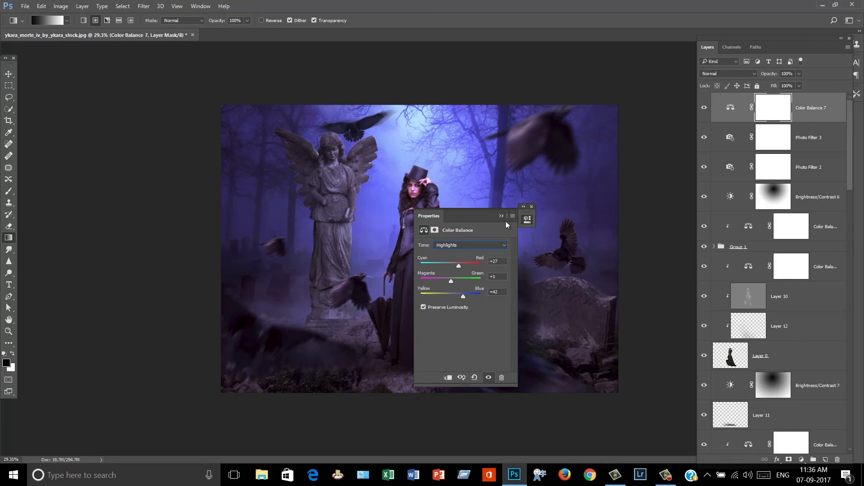
pyautogui.click(502, 217)
# Step: Stamp all visible layers and grade the copy in Camera Raw: temperature +13, tint +21, highlights -20, shadows +8, whites +26, blacks -4, clarity +14, vibrance +8
pyautogui.hotkey('ctrl', 'alt', 'shift', 'e')
pyautogui.click(144, 5)
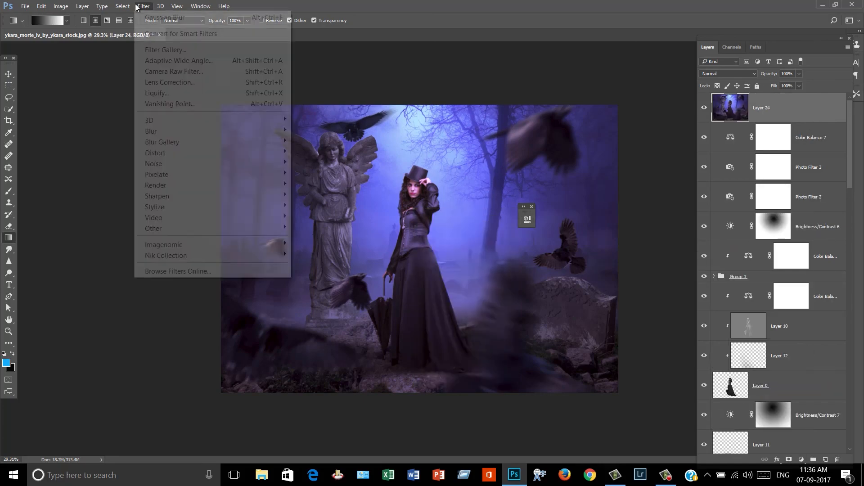
pyautogui.click(162, 63)
pyautogui.moveTo(796, 200); pyautogui.dragTo(785, 201)
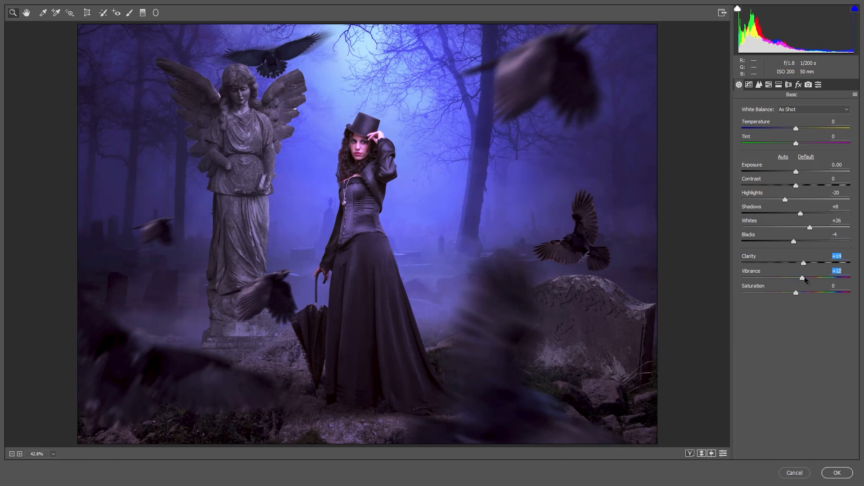
pyautogui.moveTo(806, 280); pyautogui.dragTo(804, 280)
pyautogui.moveTo(796, 128); pyautogui.dragTo(814, 143)
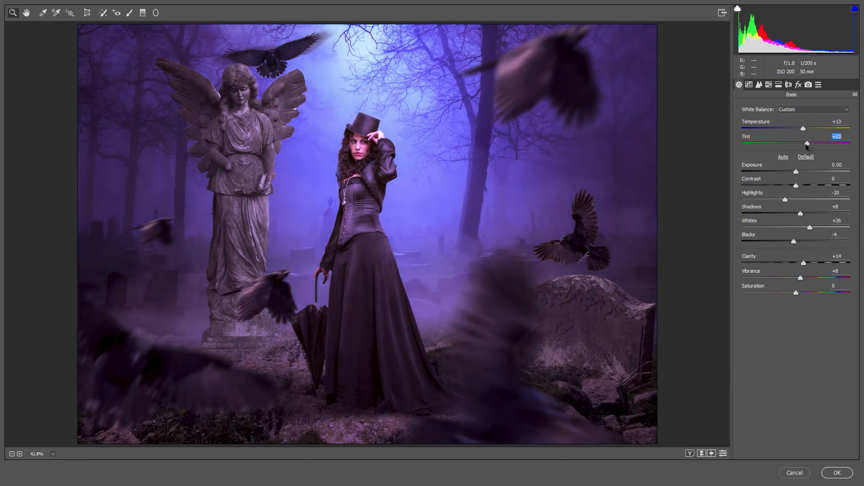
# Step: Split-tone the highlights with hue 278 and saturation 3, and apply the Camera Raw filter
pyautogui.click(779, 85)
pyautogui.moveTo(743, 135); pyautogui.dragTo(750, 134)
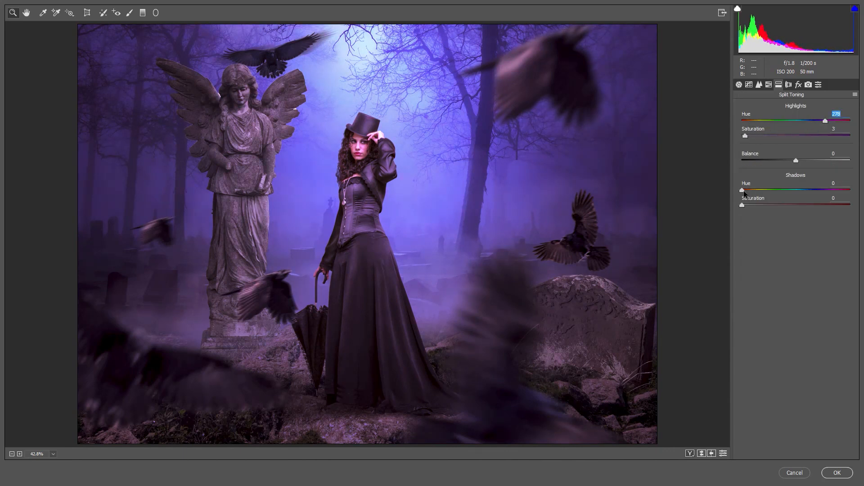
pyautogui.click(837, 473)
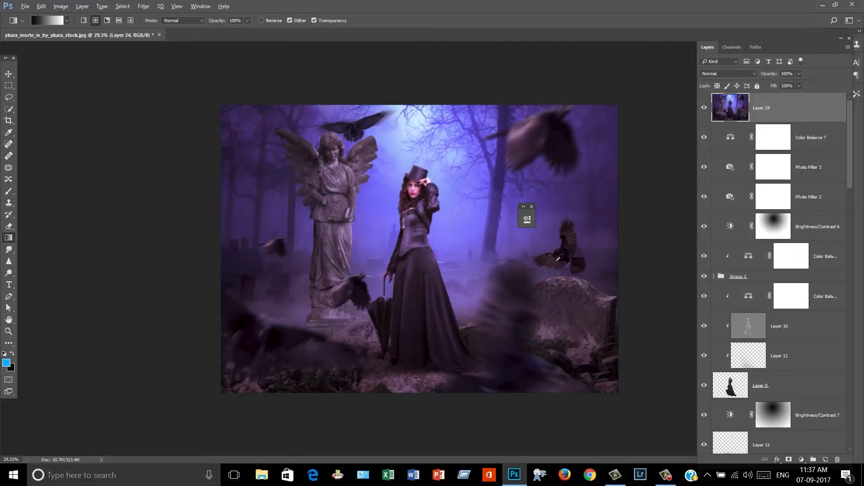
# Step: Lower the opacity of the Camera Raw layer and merge it with a new stamp of all visible layers
pyautogui.click(799, 74)
pyautogui.moveTo(796, 85); pyautogui.dragTo(777, 85)
pyautogui.click(814, 137)
pyautogui.hotkey('ctrl', 'alt', 'shift', 'e')
pyautogui.keyDown('ctrl'); pyautogui.click(803, 137); pyautogui.keyUp('ctrl')
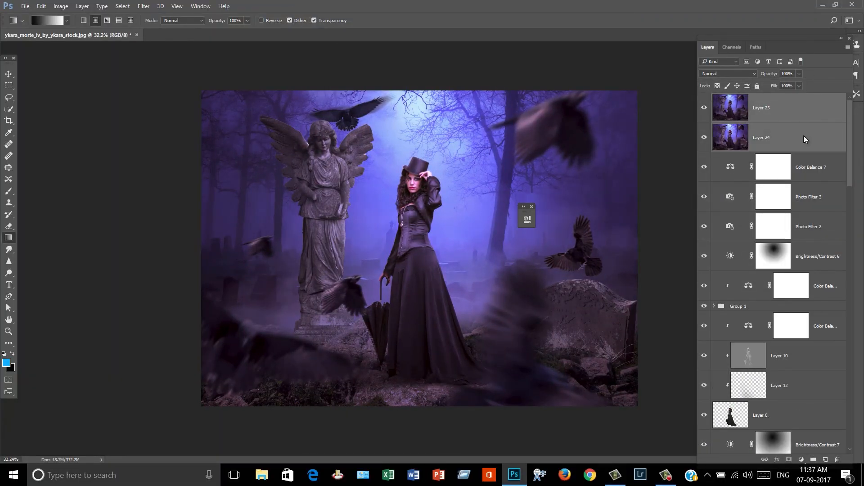
pyautogui.hotkey('ctrl', 'e')
# Step: Set up a textured fog brush, sized to 1700, with a purple-blue sampled from the mist between the statue and the woman
pyautogui.click(9, 191)
pyautogui.click(47, 21)
pyautogui.doubleClick(225, 324)
pyautogui.keyDown('alt'); pyautogui.click(365, 265); pyautogui.keyUp('alt')
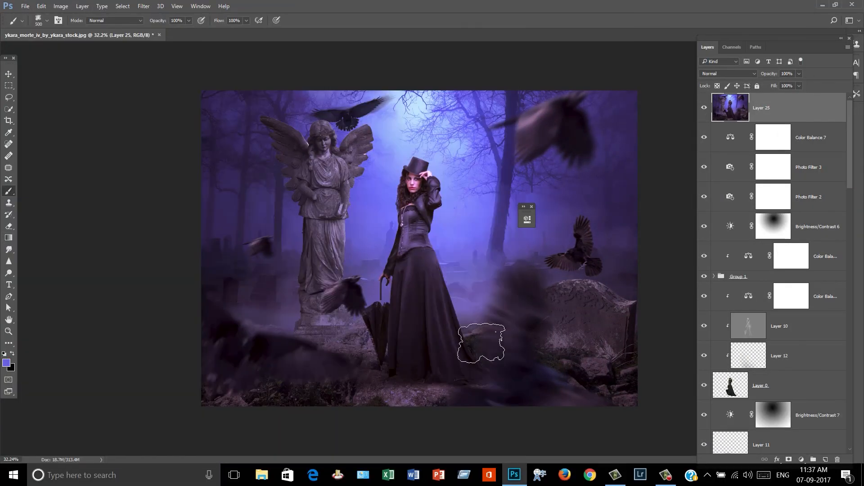
pyautogui.press(']')
pyautogui.press(']')
pyautogui.press(']')
pyautogui.press(']')
pyautogui.press(']')
pyautogui.press(']')
pyautogui.press(']')
pyautogui.press(']')
pyautogui.press(']')
pyautogui.press(']')
pyautogui.press(']')
pyautogui.press(']')
pyautogui.click(403, 421)
pyautogui.click(234, 445)
pyautogui.hotkey('ctrl', 'z')
# Step: Undo the fog strokes, set brush opacity to 22%, and dab purple-blue fog around the scene's edges and lower part on a new layer
pyautogui.click(189, 21)
pyautogui.moveTo(191, 32); pyautogui.dragTo(157, 32)
pyautogui.hotkey('ctrl', 'alt', 'z')
pyautogui.click(826, 460)
pyautogui.click(146, 374)
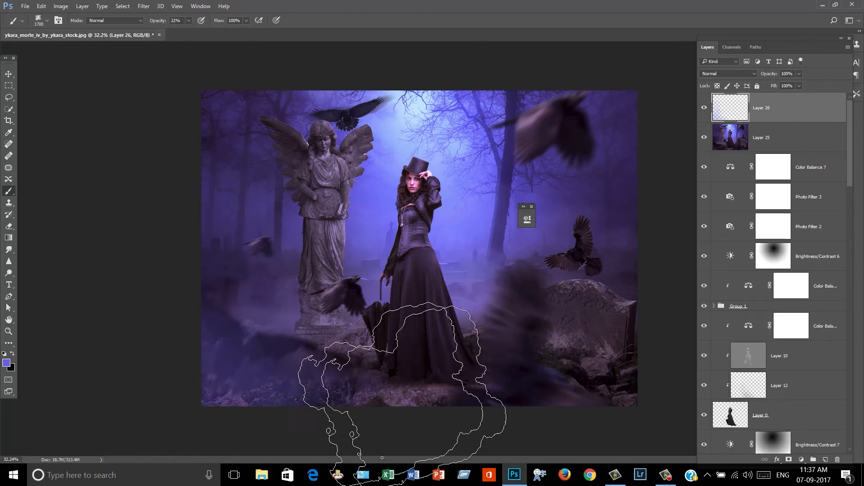
pyautogui.click(432, 391)
pyautogui.click(621, 158)
pyautogui.click(226, 193)
# Step: Soften the new fog along the foreground with a large soft Eraser, size 1000, at 26% opacity
pyautogui.press('Delete')
pyautogui.hotkey('ctrl', 'd')
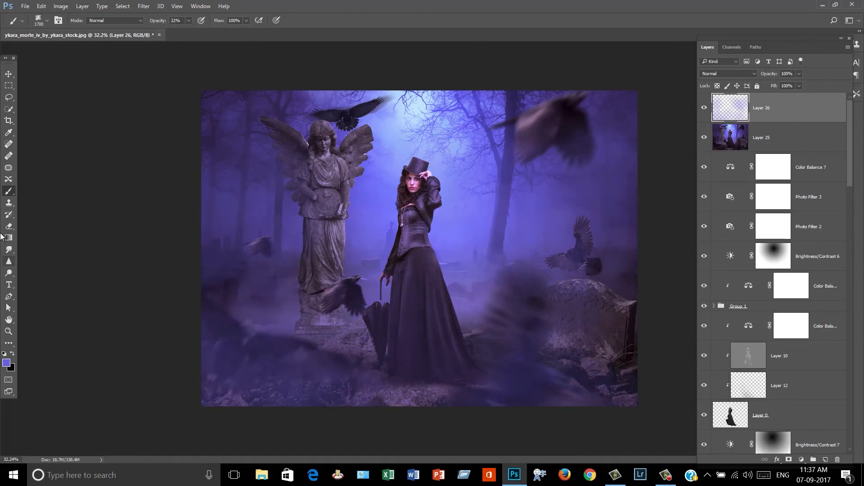
pyautogui.press('e')
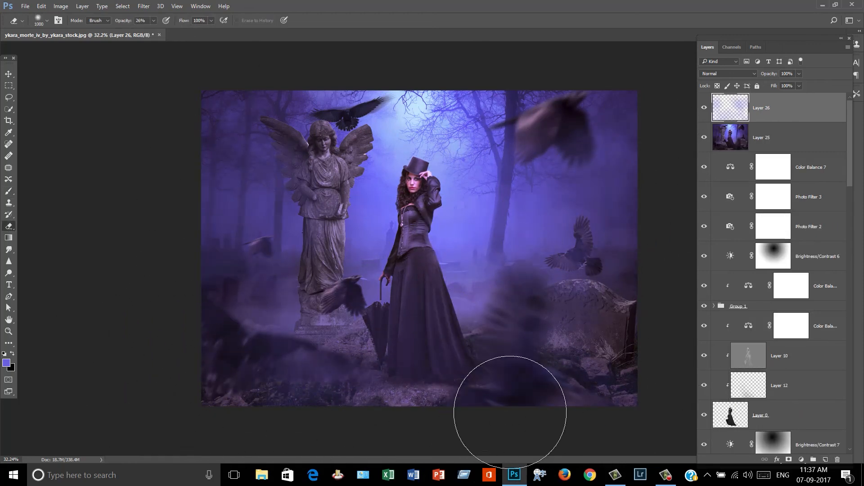